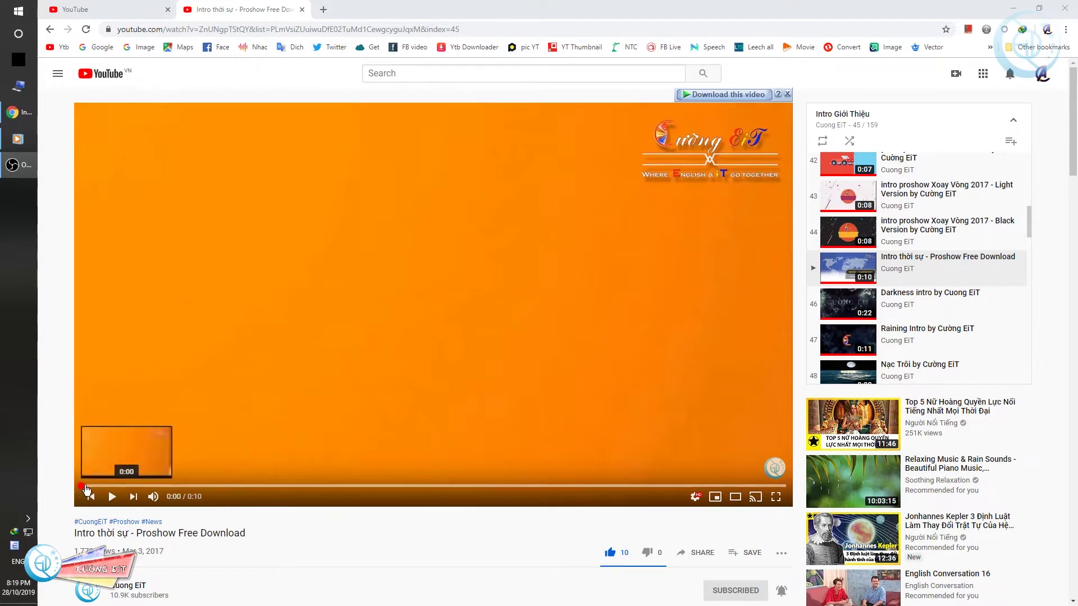
# Play and pause the Intro thời sự video, expand its description, then return to YouTube home
pyautogui.click(459, 237)
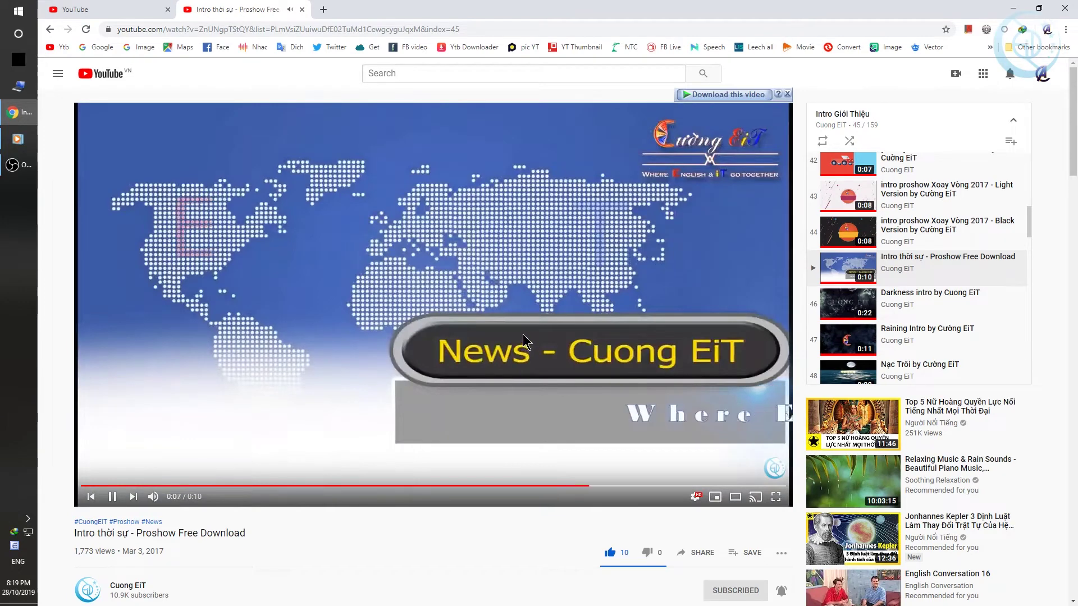
pyautogui.click(511, 323)
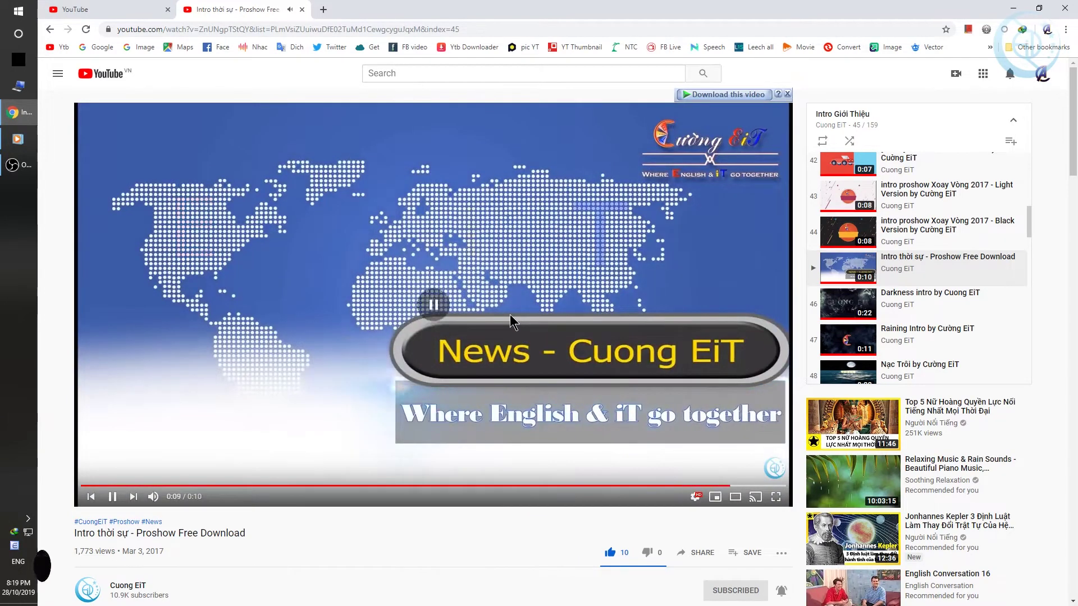
pyautogui.scroll(-3, 494, 306)
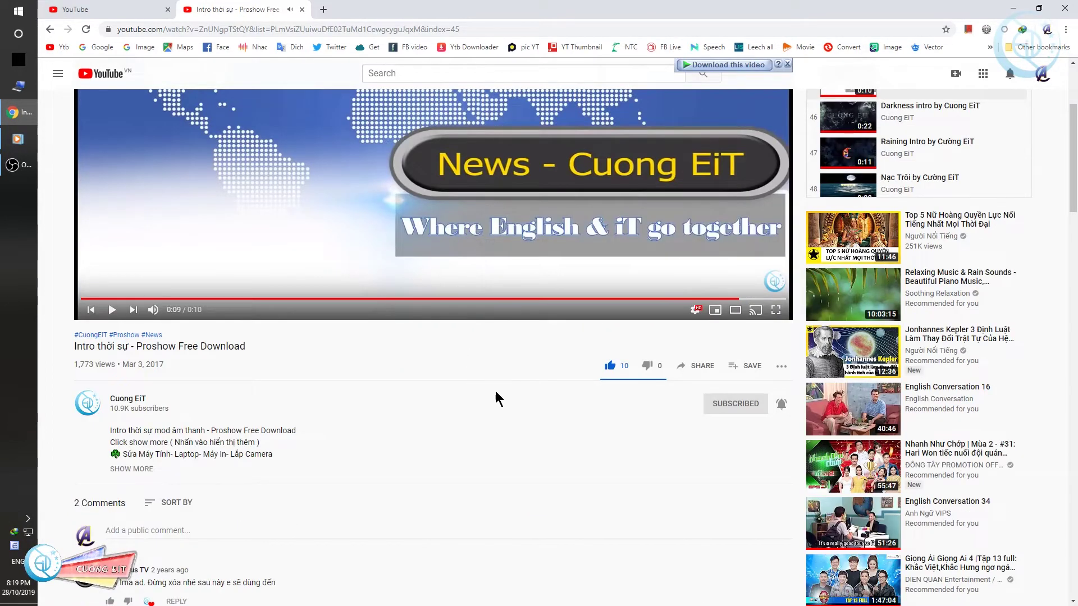
pyautogui.click(131, 469)
pyautogui.scroll(-3, 344, 423)
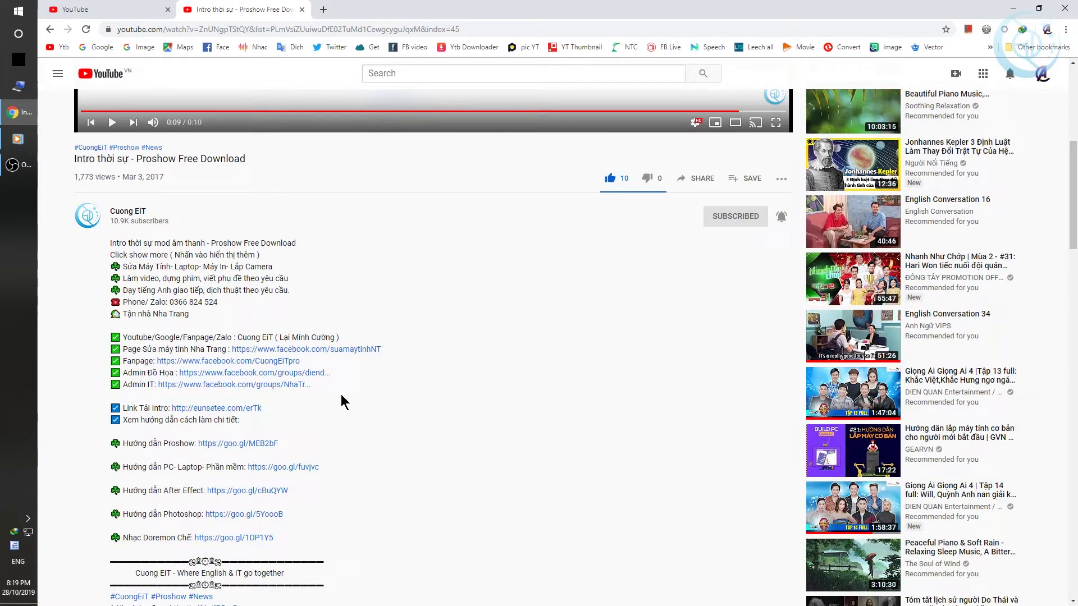
pyautogui.scroll(7, 199, 329)
pyautogui.click(102, 7)
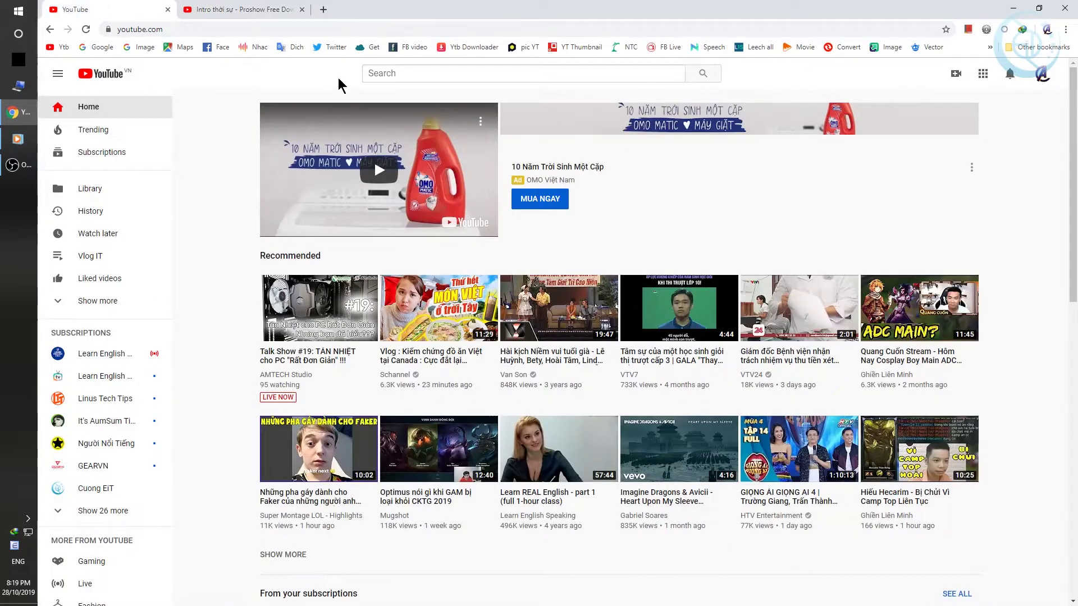
# Search YouTube for 'cuong eit' and open the Cuong EiT channel
pyautogui.click(434, 75)
pyautogui.write('cuong ei')
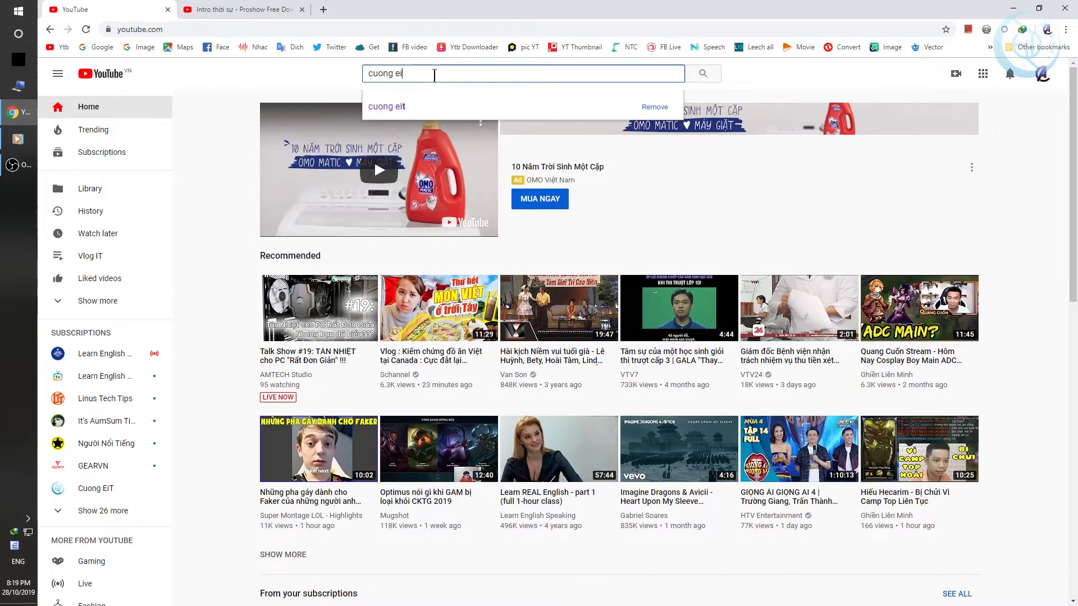
pyautogui.write('t')
pyautogui.press('Return')
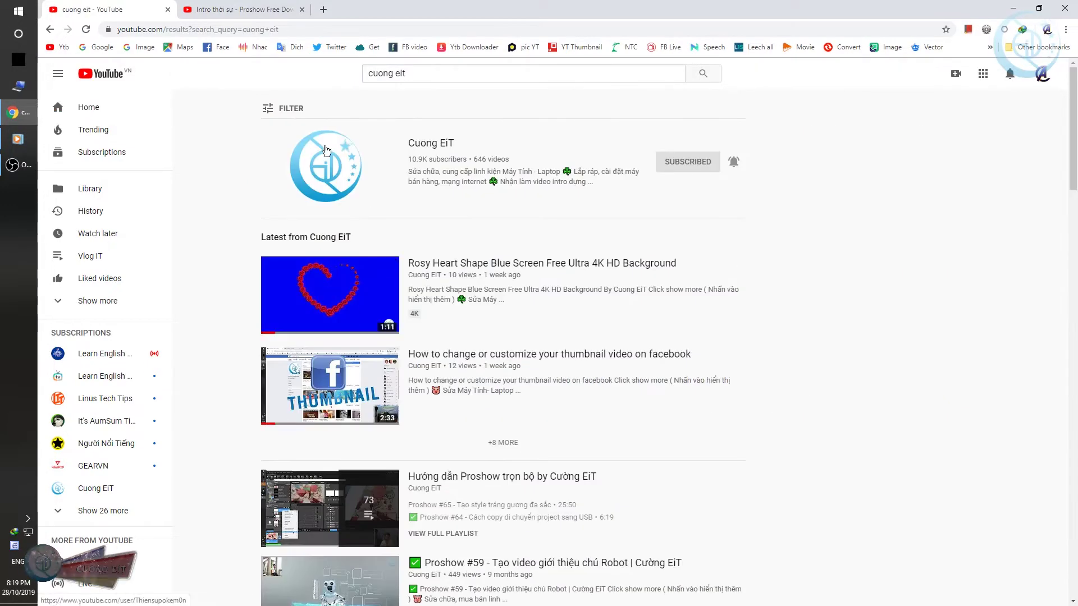
pyautogui.click(325, 150)
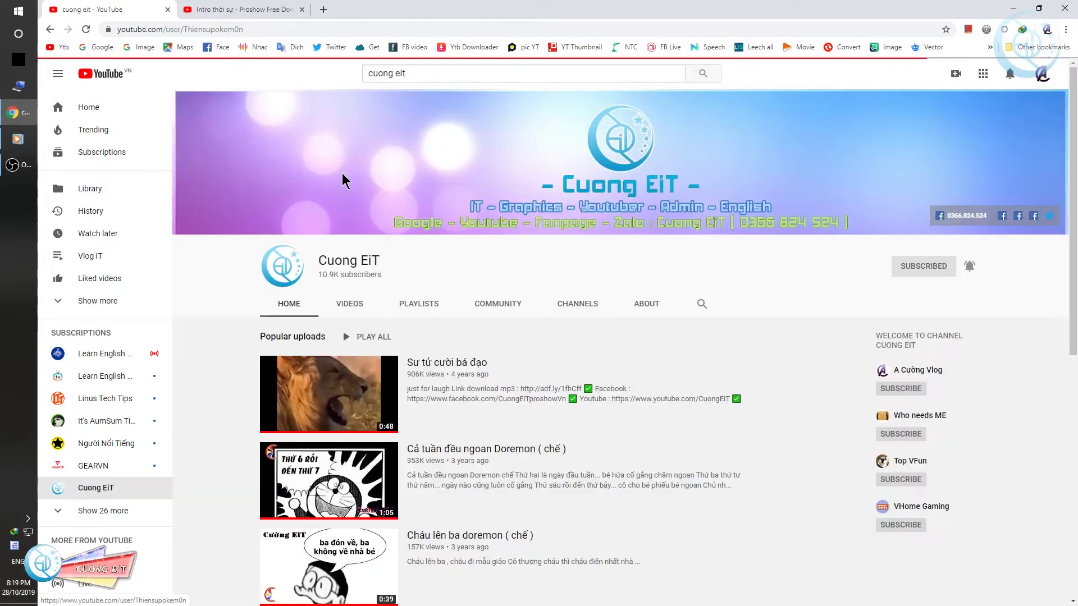
# Play all of the Intro Giới Thiệu playlist and pause the advert
pyautogui.scroll(-7, 359, 247)
pyautogui.scroll(-3, 449, 315)
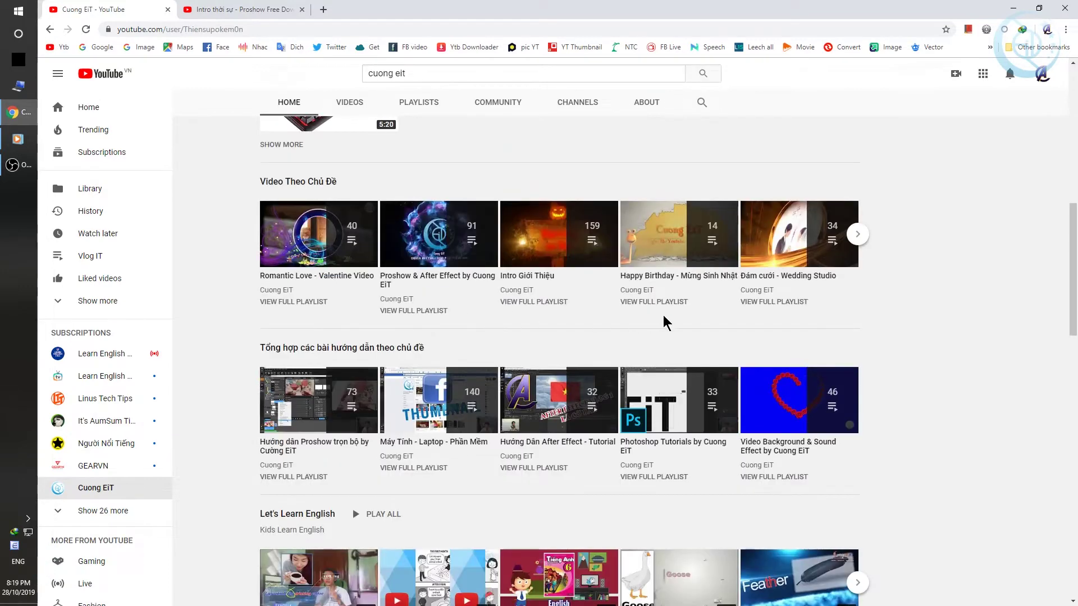
pyautogui.click(555, 257)
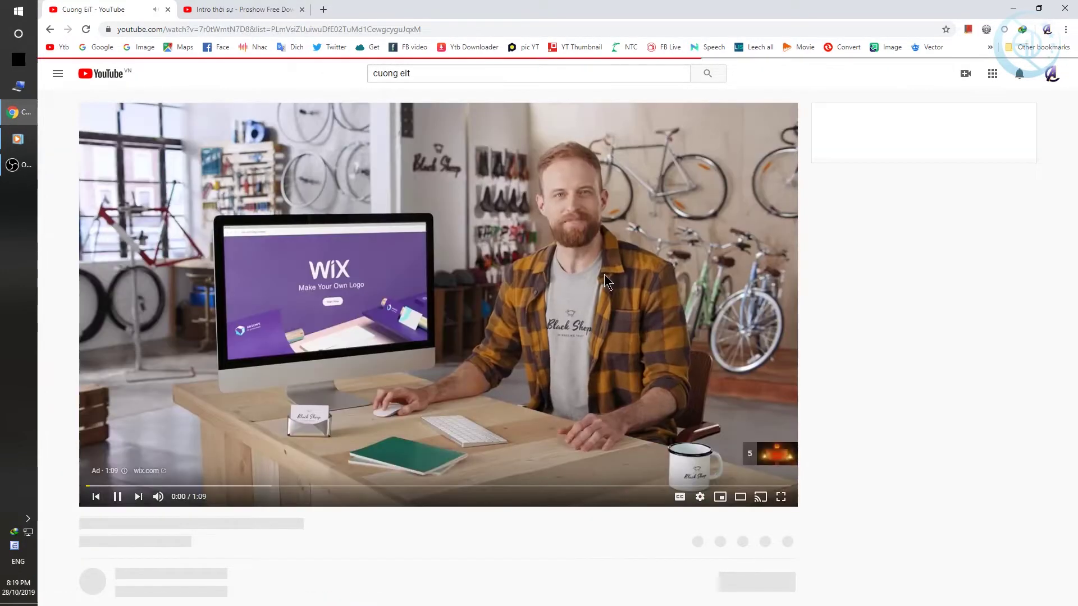
pyautogui.click(580, 327)
# Start item 45 of the playlist, Intro thời sự, and pause it
pyautogui.scroll(-2, 895, 248)
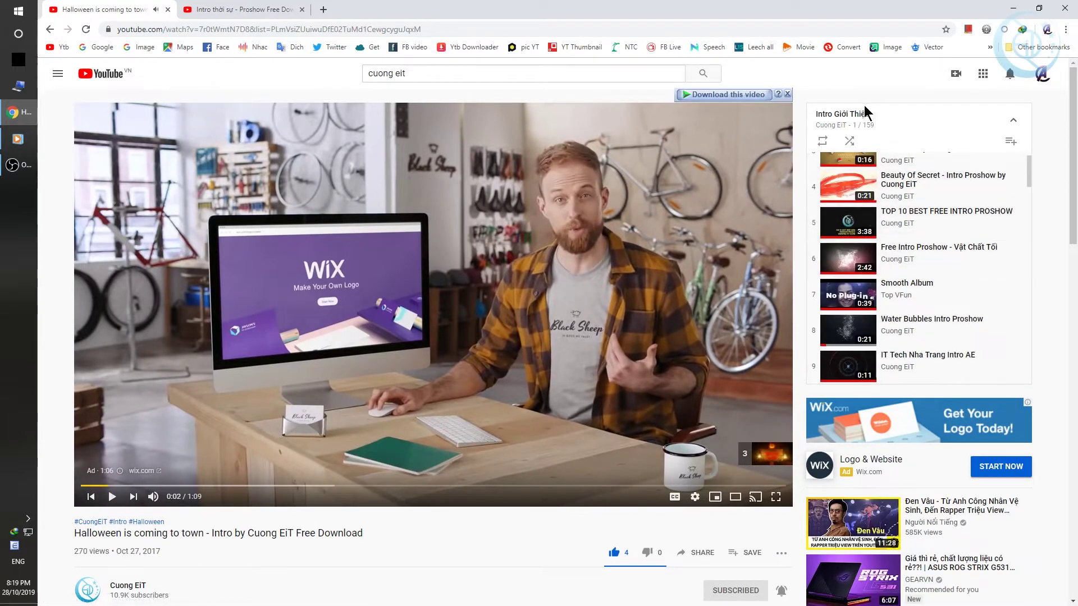
pyautogui.scroll(-4, 909, 236)
pyautogui.scroll(-3, 911, 276)
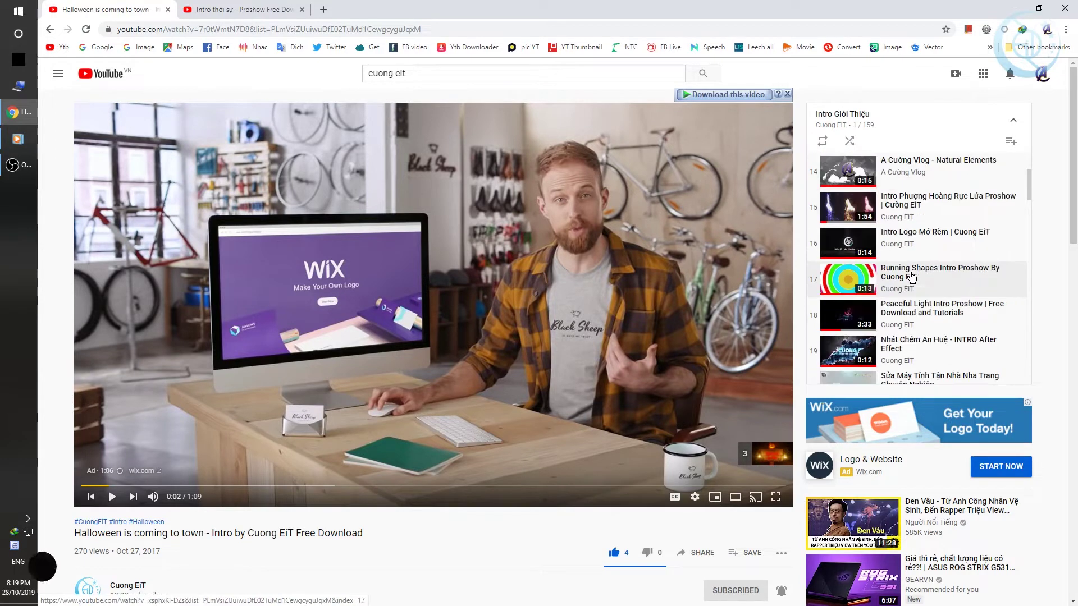
pyautogui.scroll(-3, 911, 276)
pyautogui.scroll(-2, 911, 278)
pyautogui.scroll(-2, 912, 281)
pyautogui.scroll(-3, 913, 303)
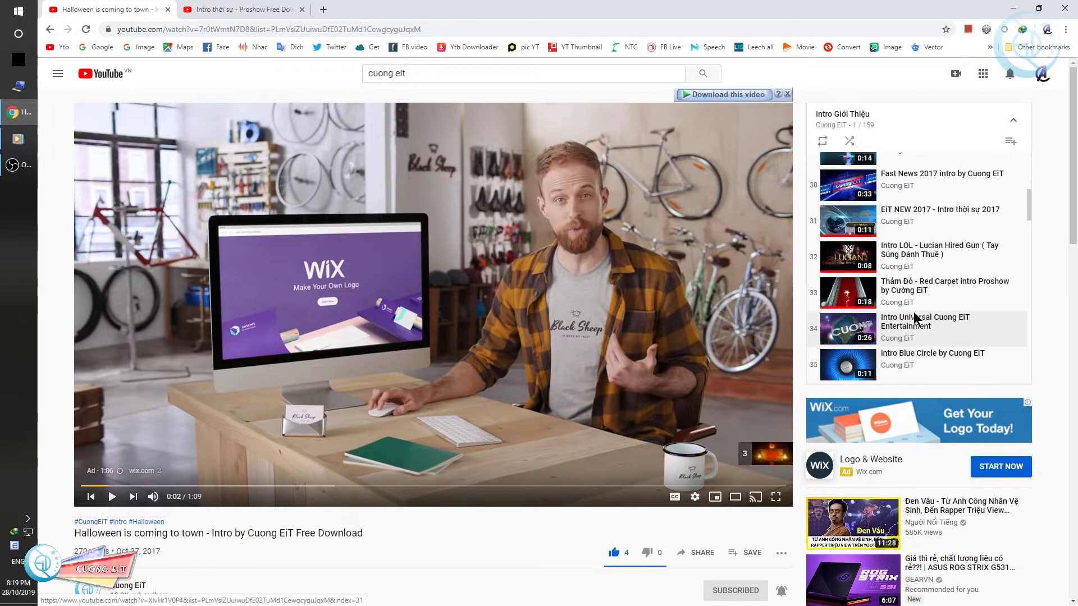
pyautogui.scroll(-3, 914, 313)
pyautogui.scroll(-2, 916, 318)
pyautogui.scroll(-2, 919, 324)
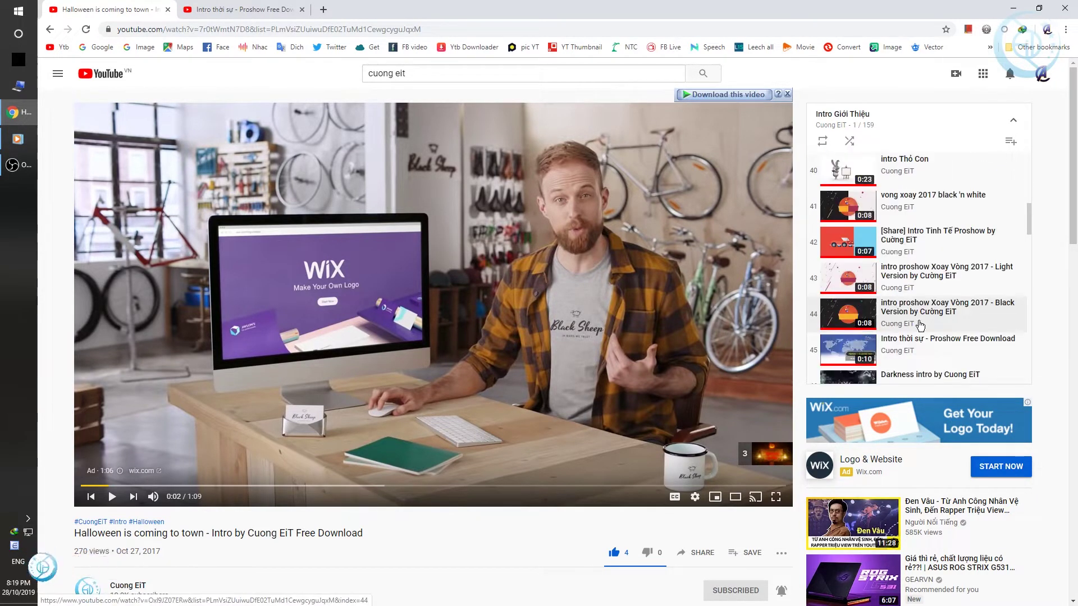
pyautogui.scroll(-2, 909, 336)
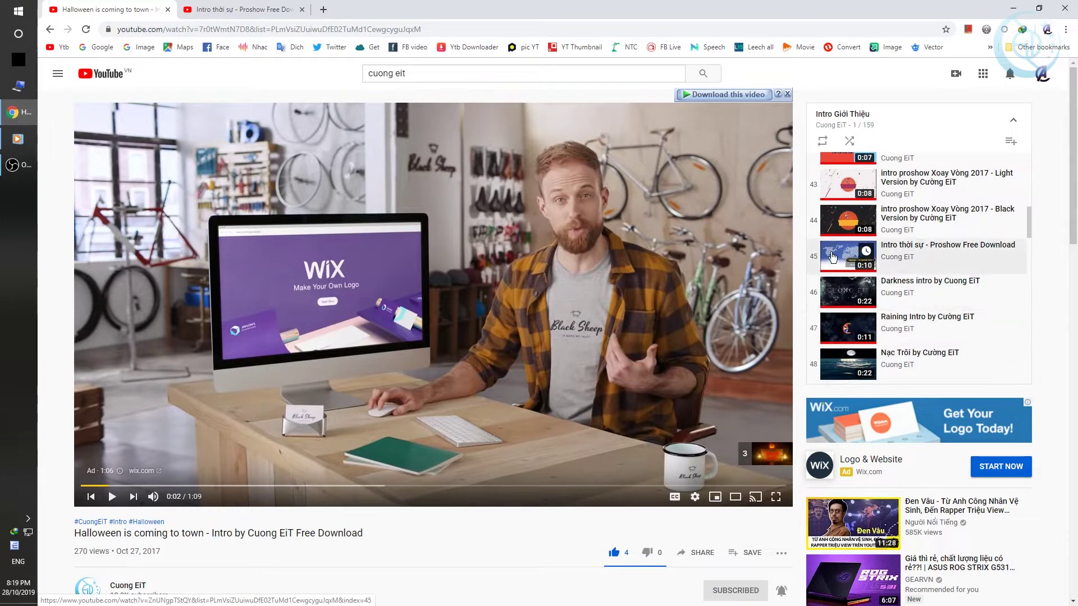
pyautogui.click(950, 261)
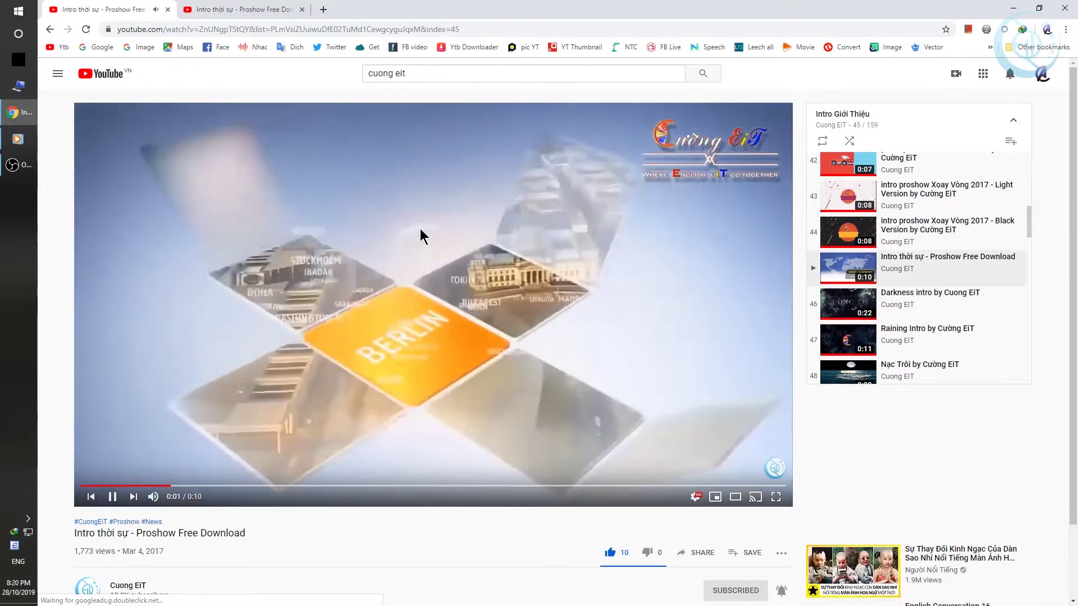
pyautogui.click(420, 228)
pyautogui.scroll(-3, 423, 231)
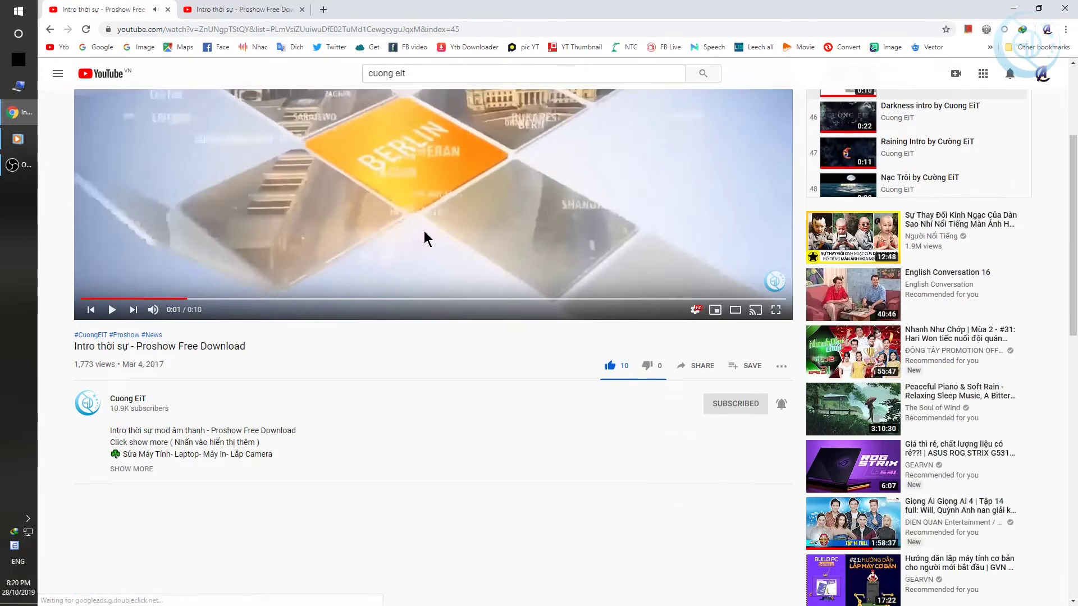
# Expand the description and open the 'Link Tải Intro' download URL
pyautogui.click(133, 470)
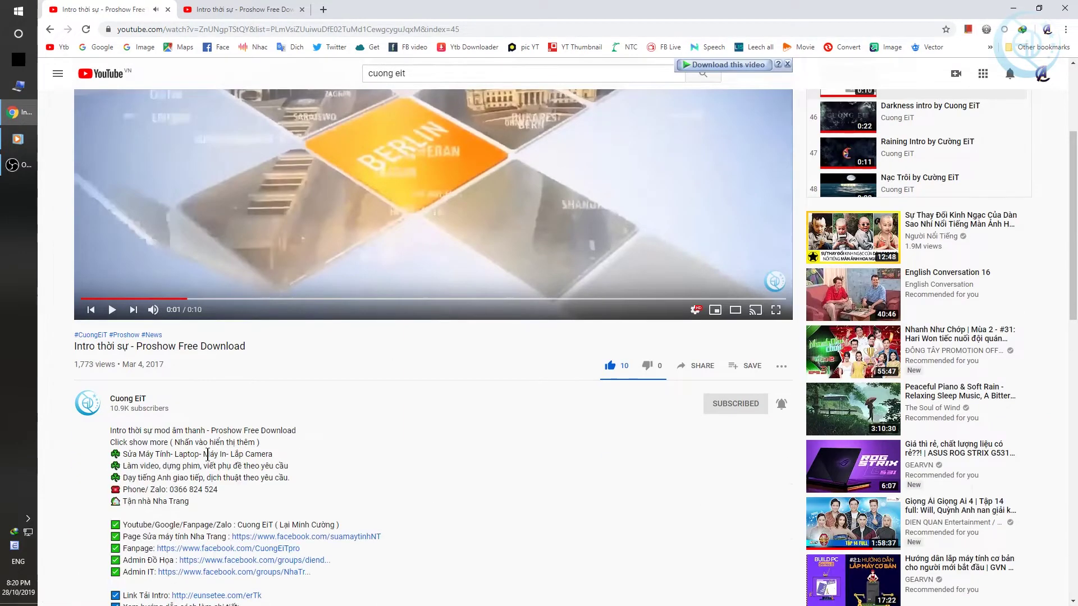
pyautogui.scroll(-3, 168, 337)
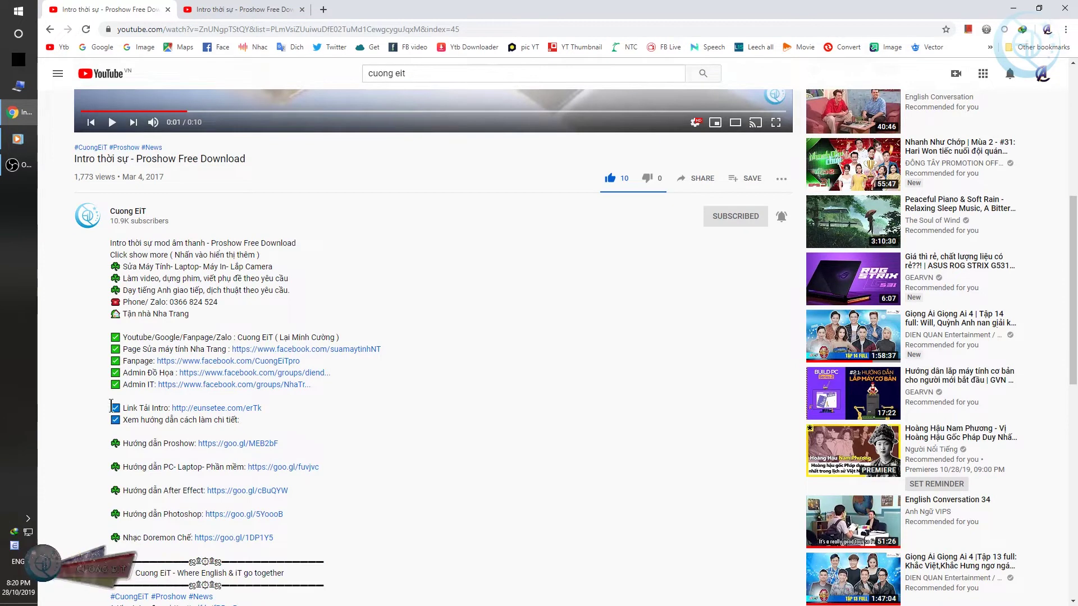
pyautogui.moveTo(123, 409); pyautogui.dragTo(195, 422)
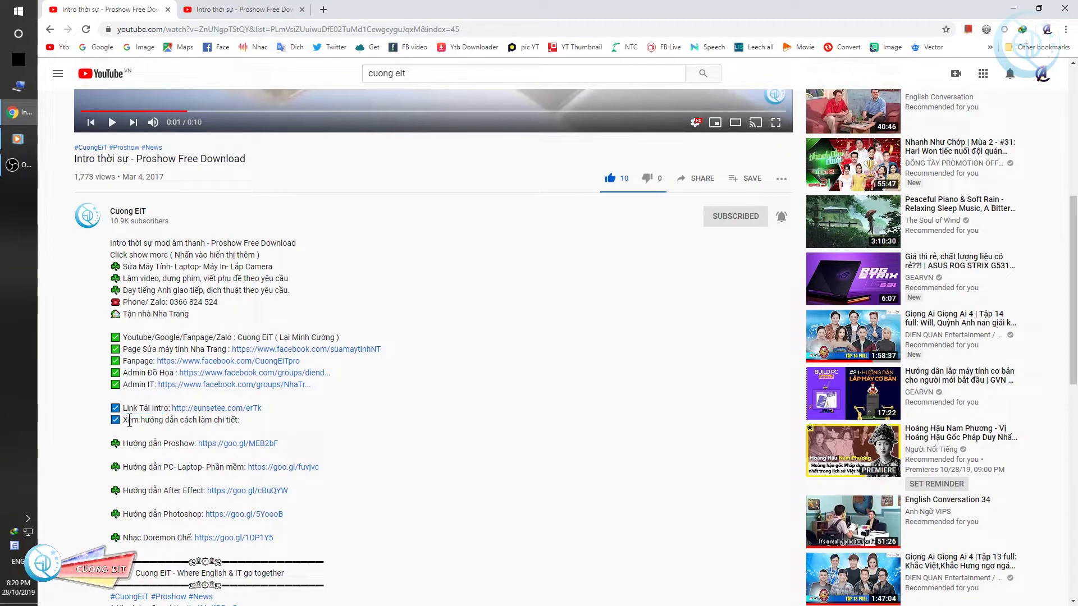
pyautogui.click(209, 422)
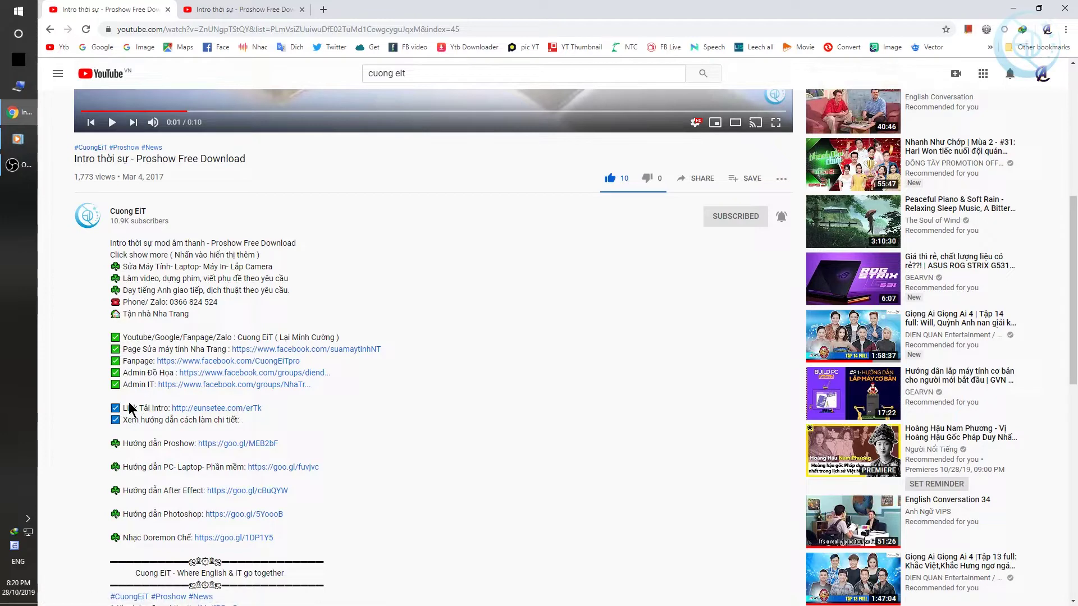
pyautogui.moveTo(128, 408); pyautogui.dragTo(252, 413)
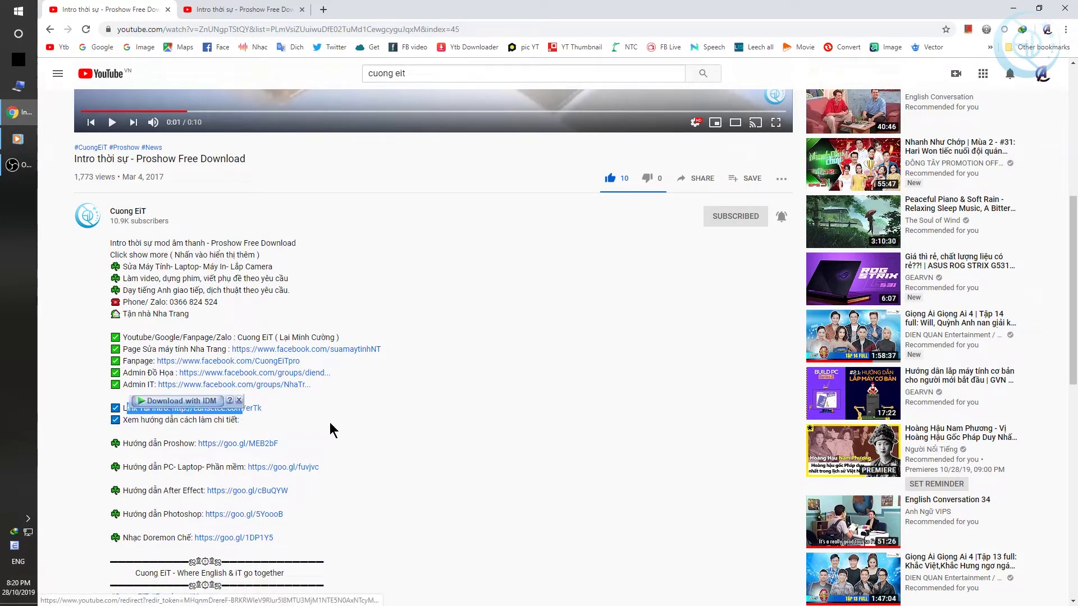
pyautogui.click(247, 409)
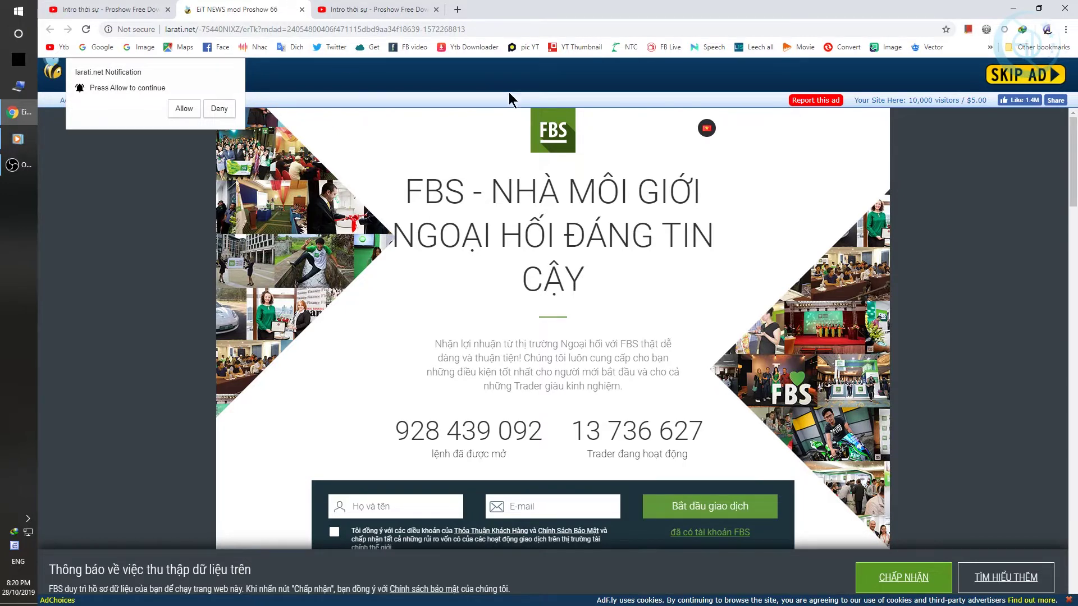
# Decline the site's notification requests and skip the ad on the AdFly page
pyautogui.click(185, 108)
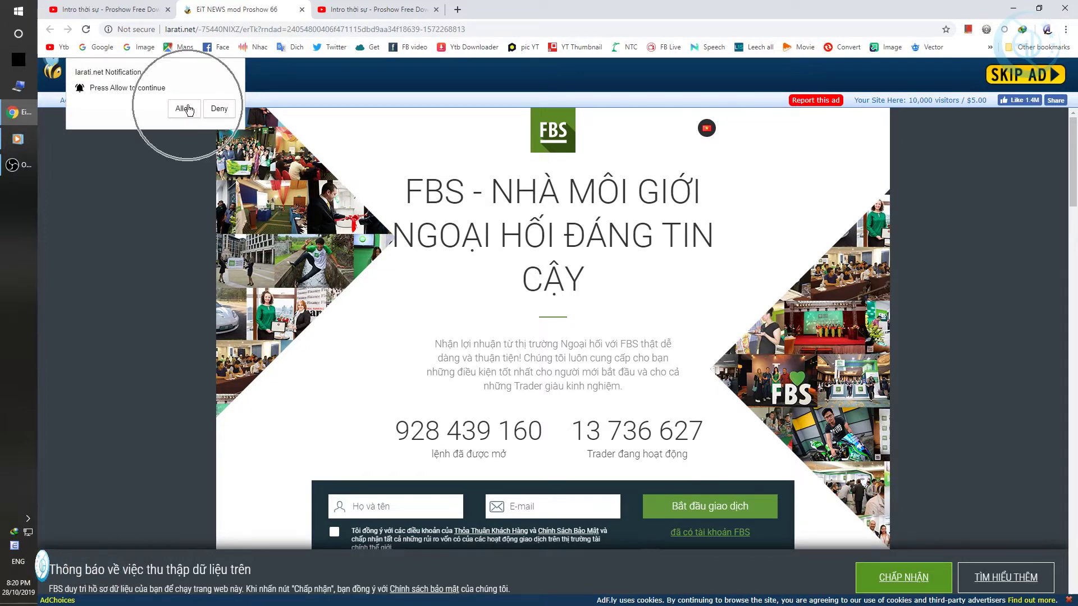
pyautogui.click(221, 113)
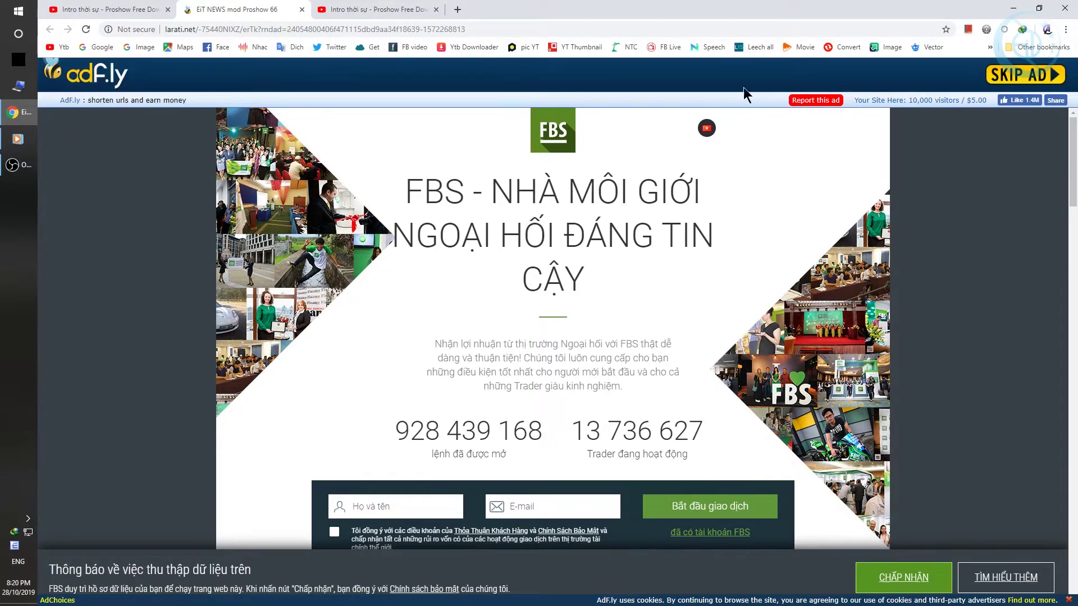
pyautogui.click(991, 72)
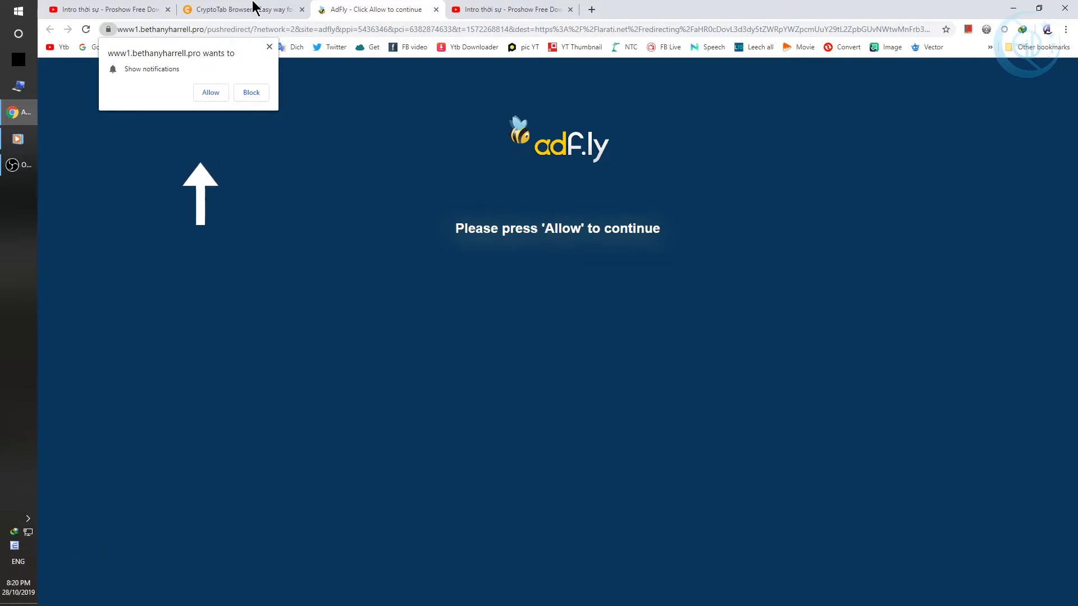
pyautogui.click(126, 7)
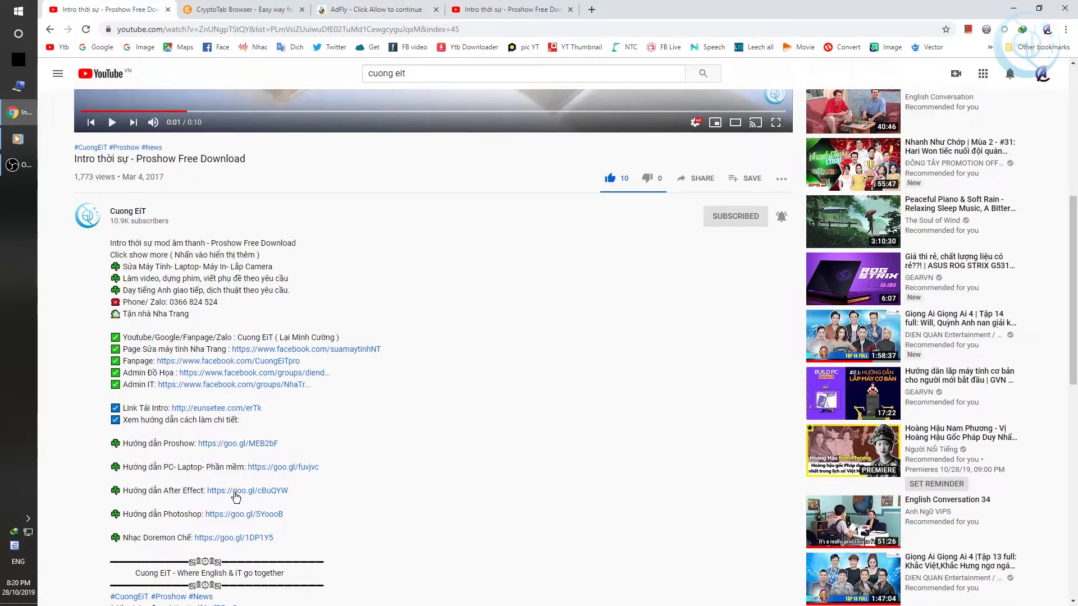
pyautogui.click(376, 7)
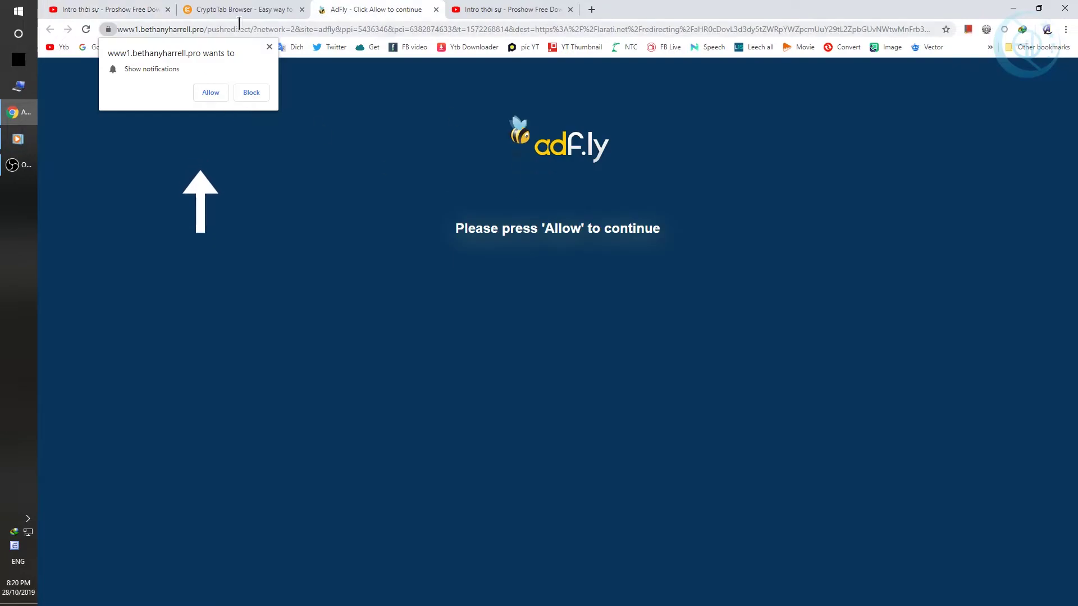
pyautogui.click(254, 92)
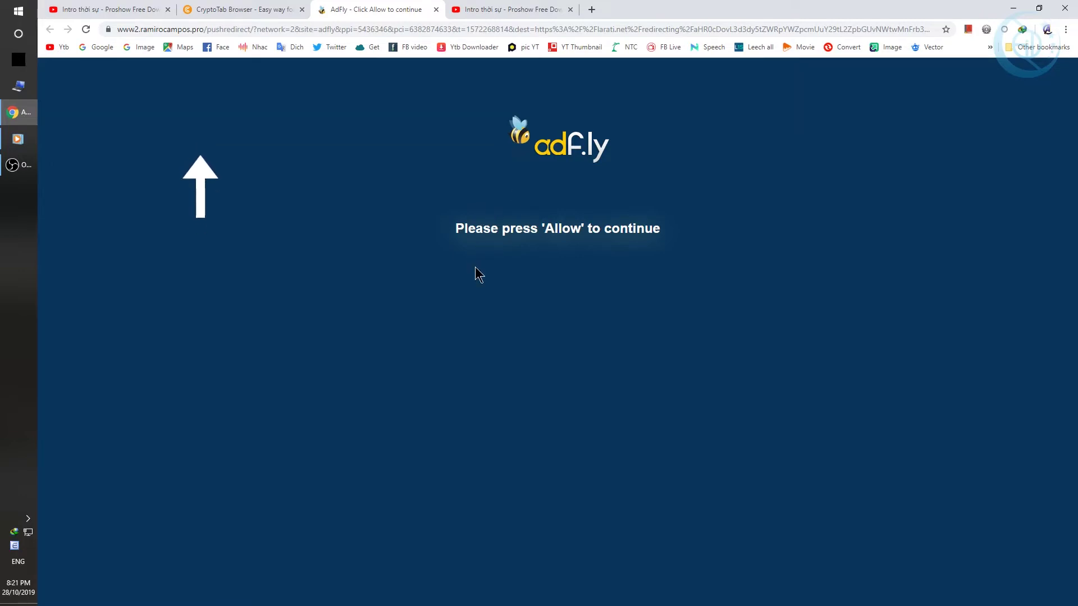
# Block the CryptoTab page's notifications and close the CryptoTab ad tab
pyautogui.click(256, 9)
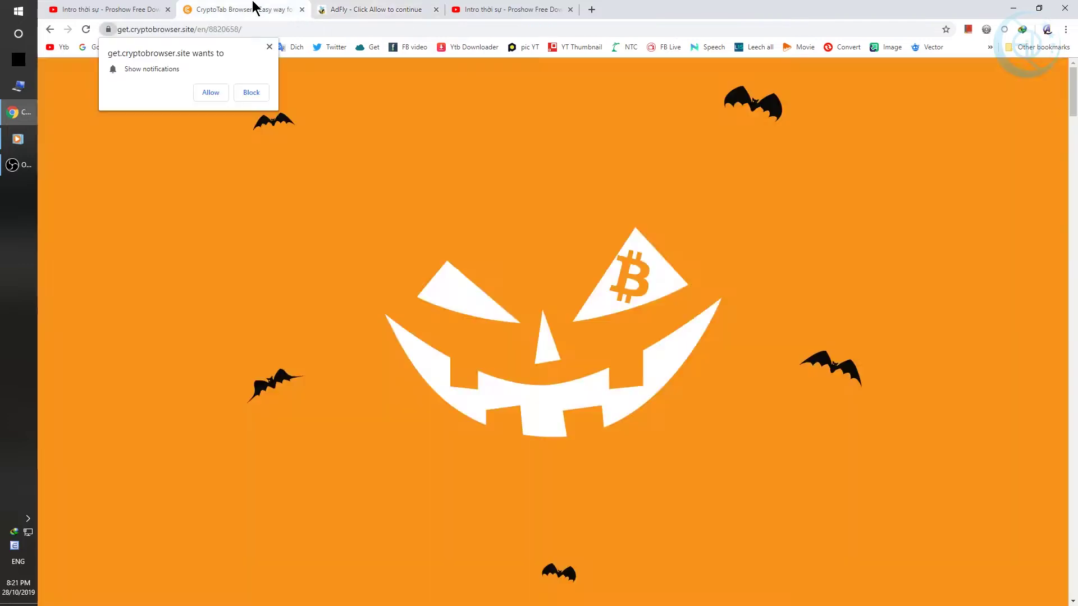
pyautogui.click(246, 94)
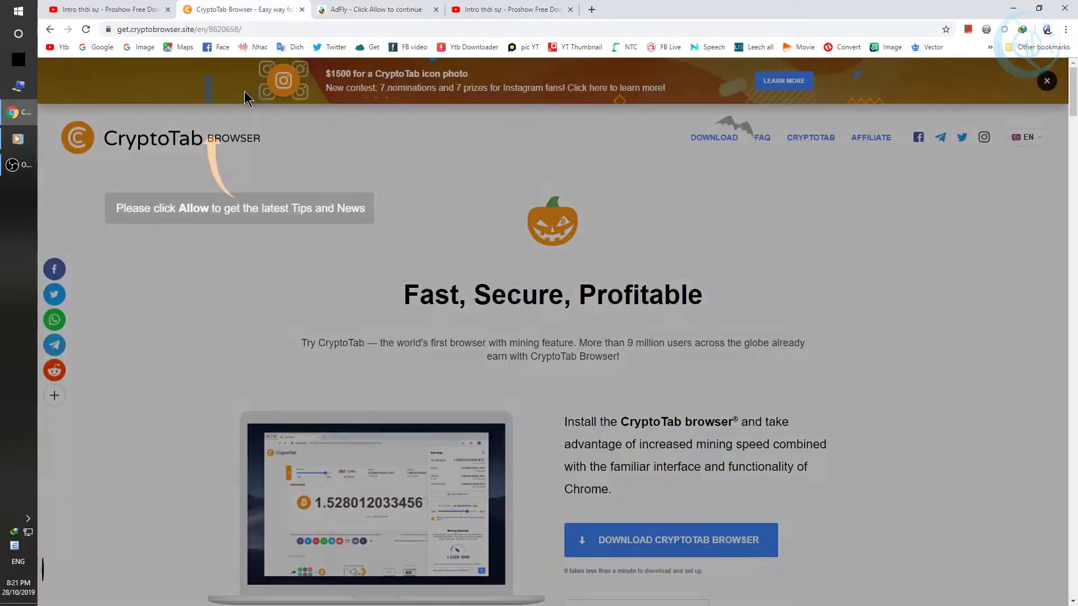
pyautogui.middleClick(249, 5)
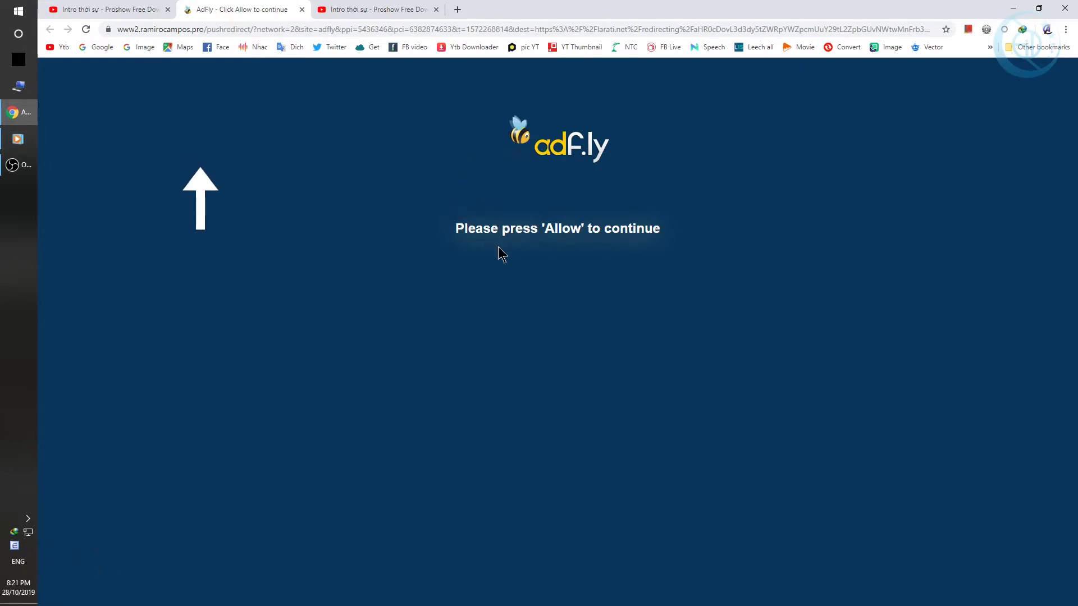
# Reload the AdFly page and follow its redirect to the MediaFire page for EiT NEWS mod Proshow 66.rar
pyautogui.click(484, 29)
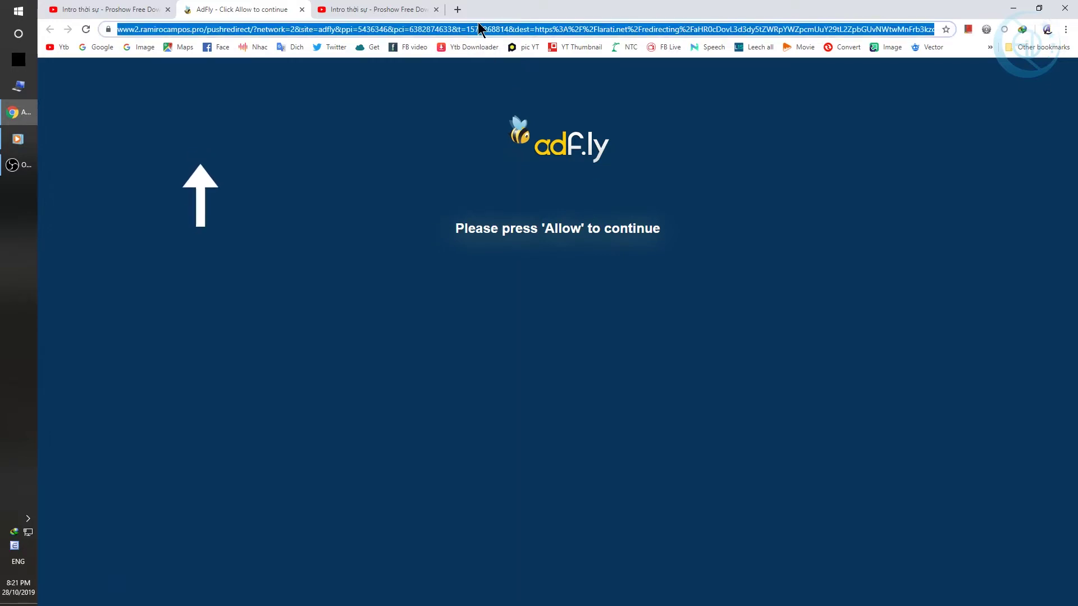
pyautogui.press('Return')
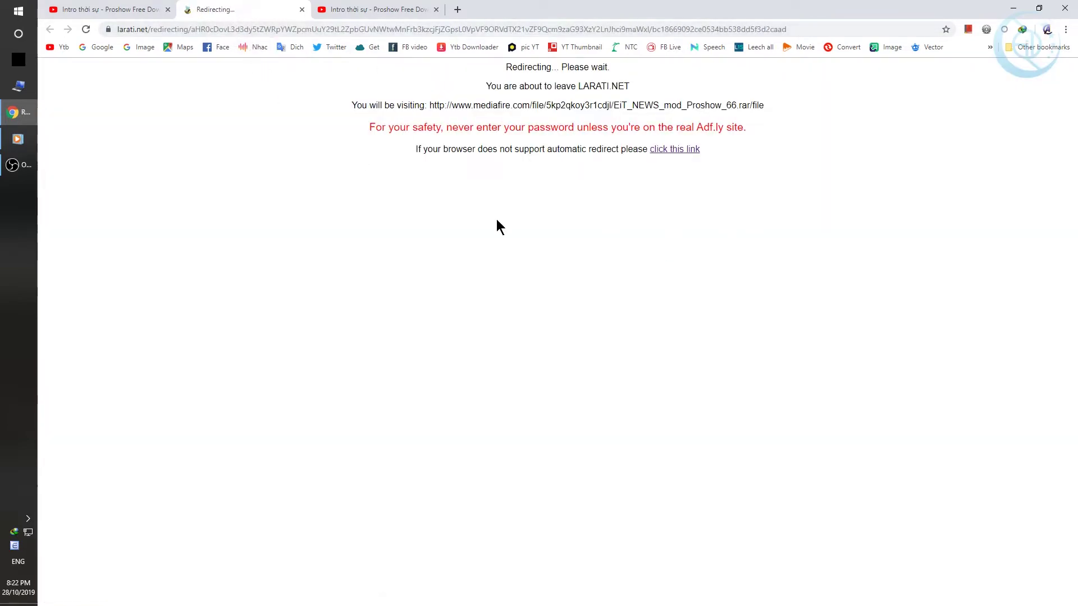
pyautogui.click(670, 149)
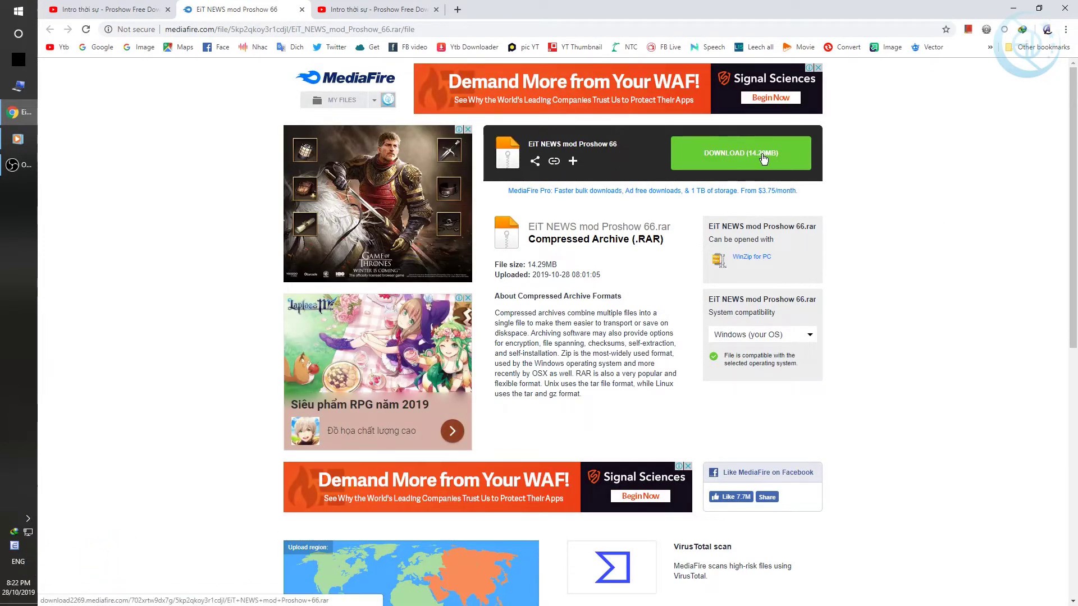
# Download EiT NEWS mod Proshow 66.rar to the Desktop through IDM, then close the MediaFire tab
pyautogui.click(745, 156)
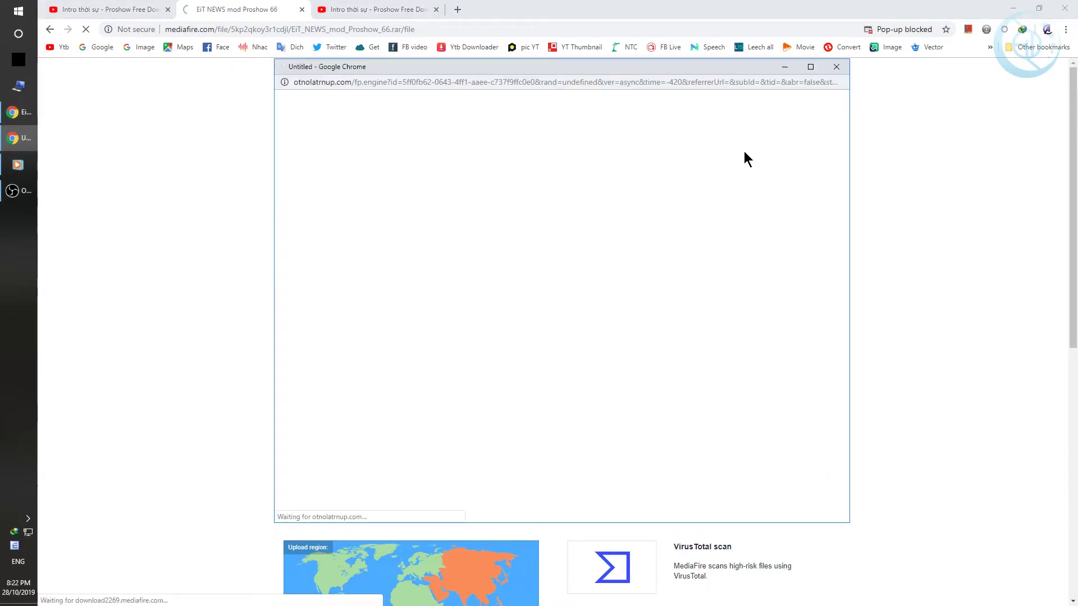
pyautogui.click(835, 67)
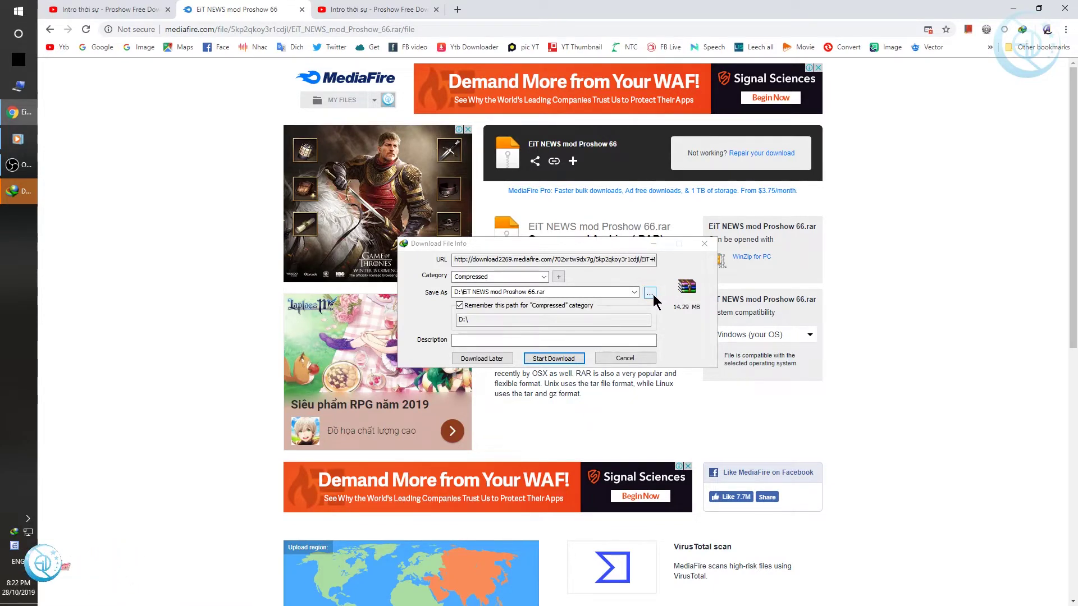
pyautogui.click(646, 291)
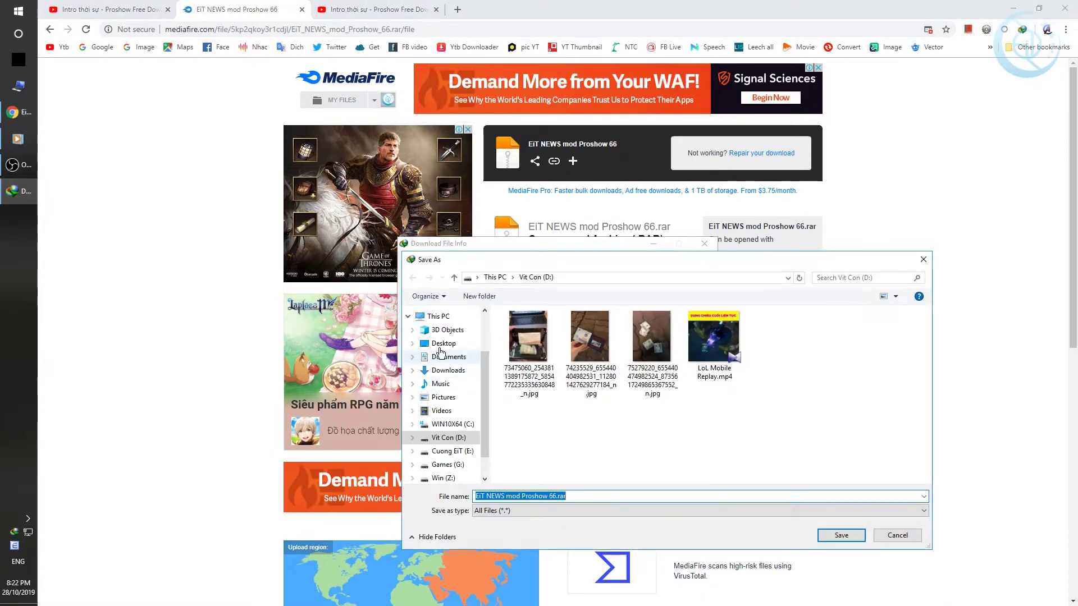
pyautogui.click(450, 342)
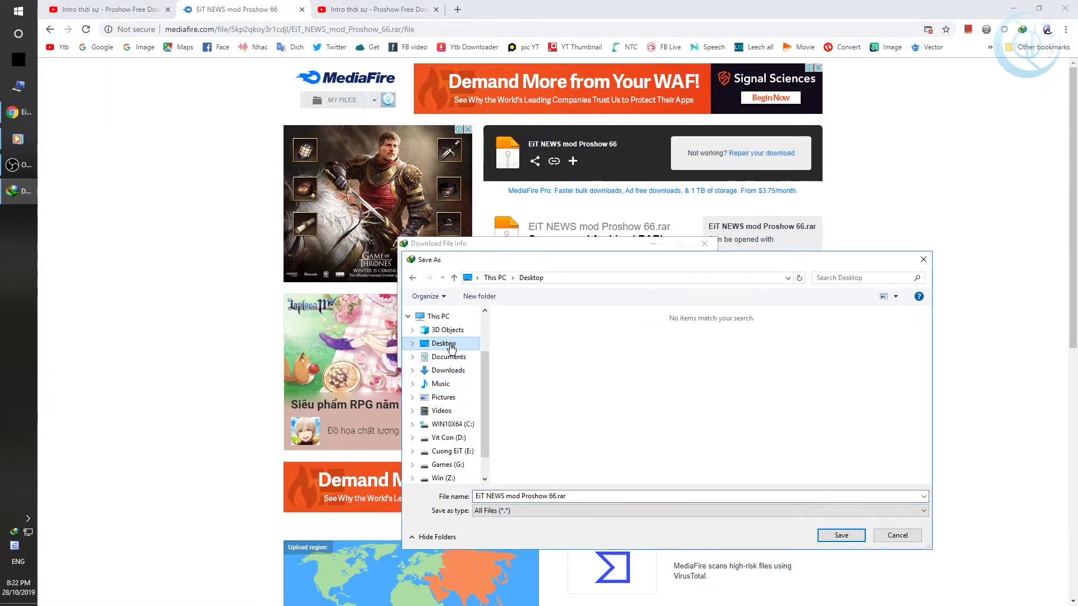
pyautogui.click(855, 535)
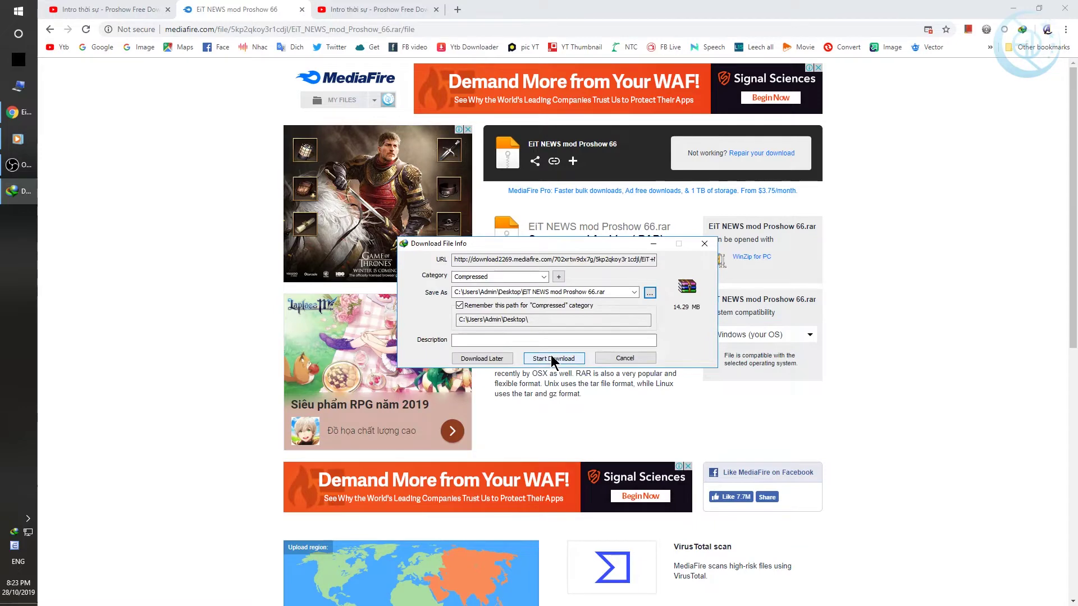
pyautogui.click(553, 359)
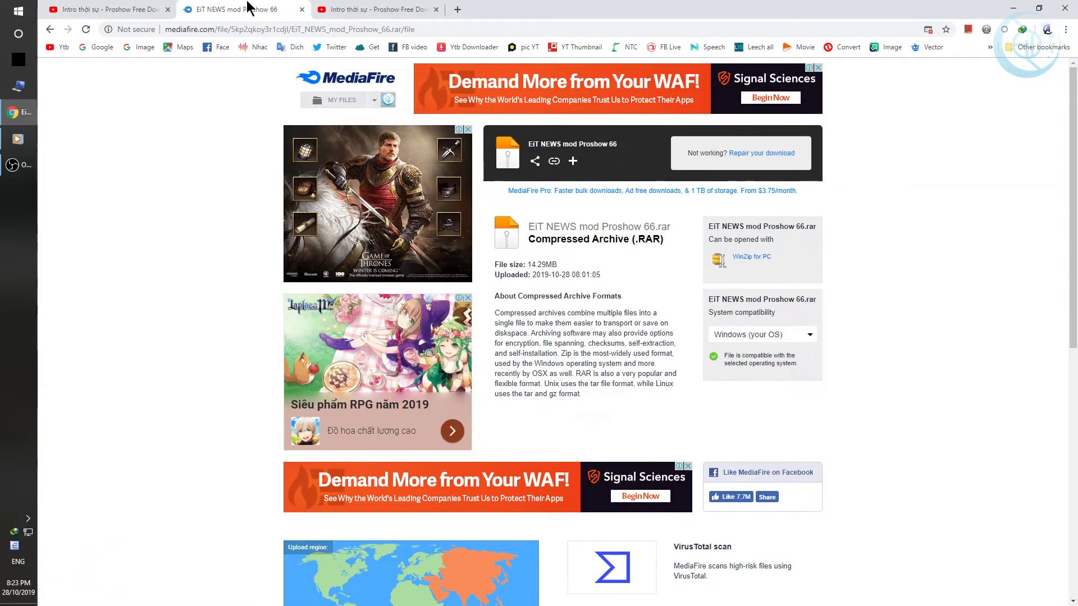
pyautogui.middleClick(249, 8)
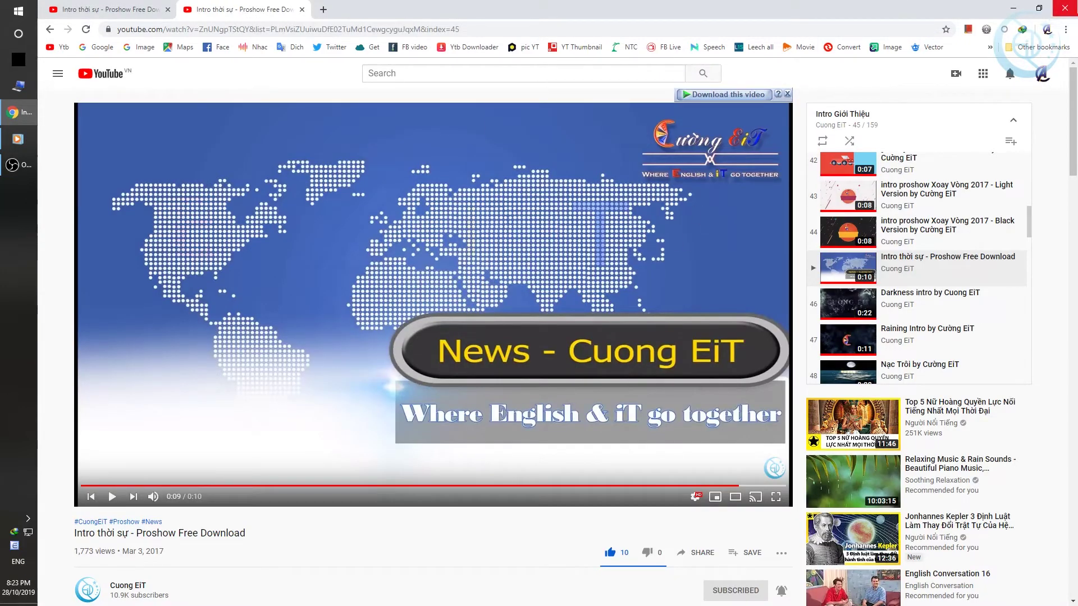
# Extract the RAR with Extract Here onto the desktop, placing the folder beside the archive, and restore the browser
pyautogui.click(1014, 7)
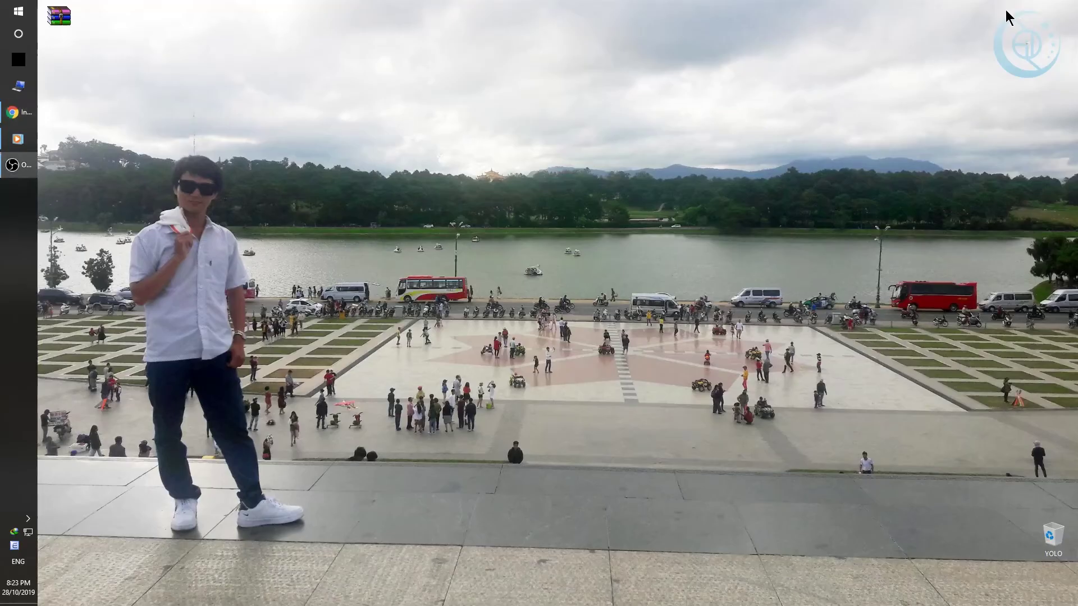
pyautogui.moveTo(59, 17)
pyautogui.mouseDown()
pyautogui.moveTo(432, 499)
pyautogui.moveTo(470, 494)
pyautogui.mouseUp()
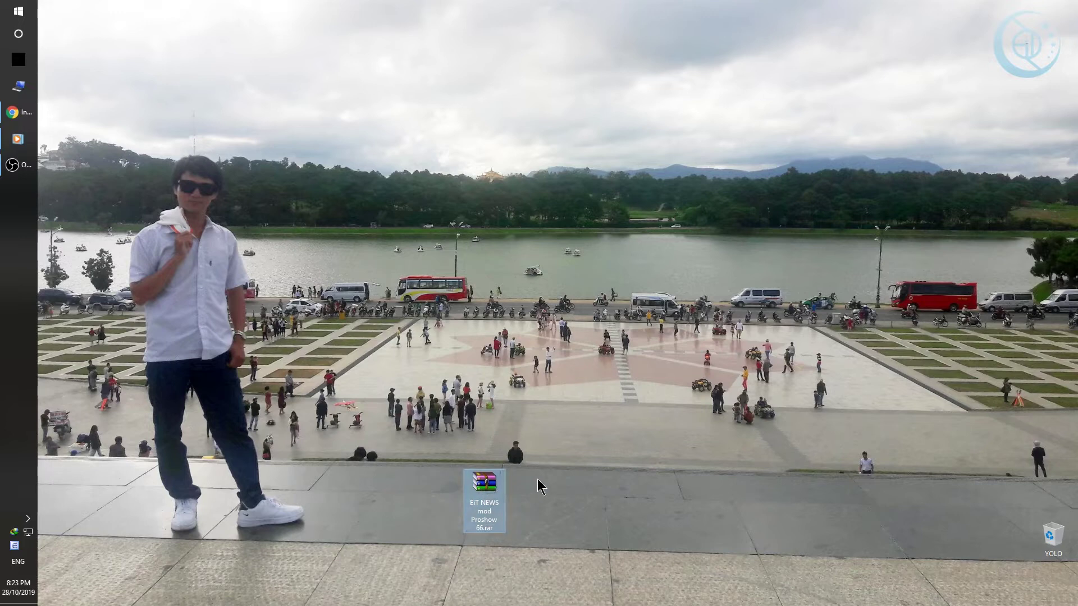
pyautogui.rightClick(477, 504)
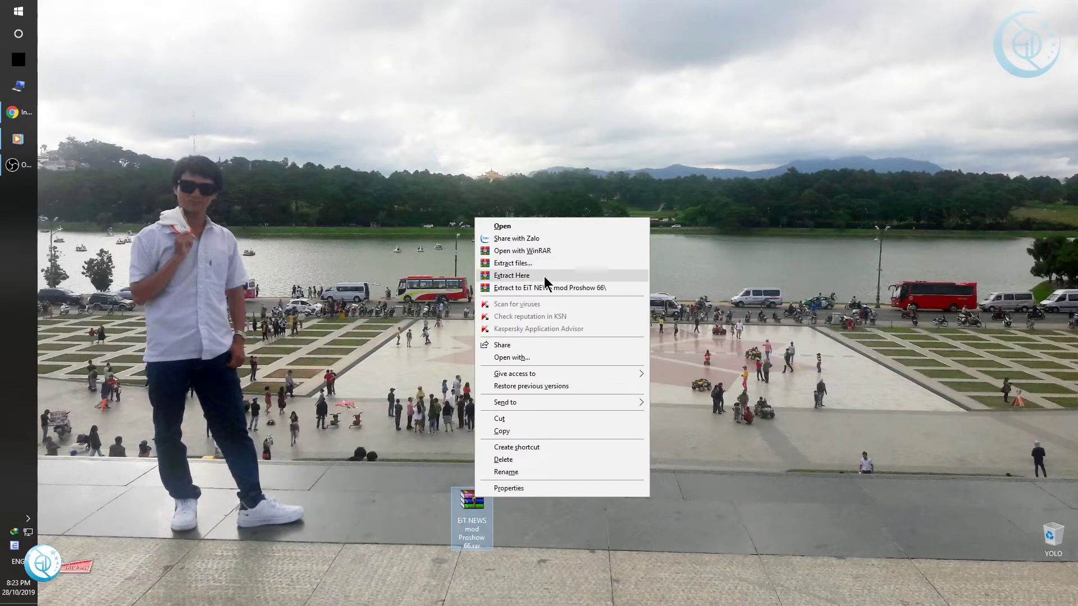
pyautogui.click(544, 276)
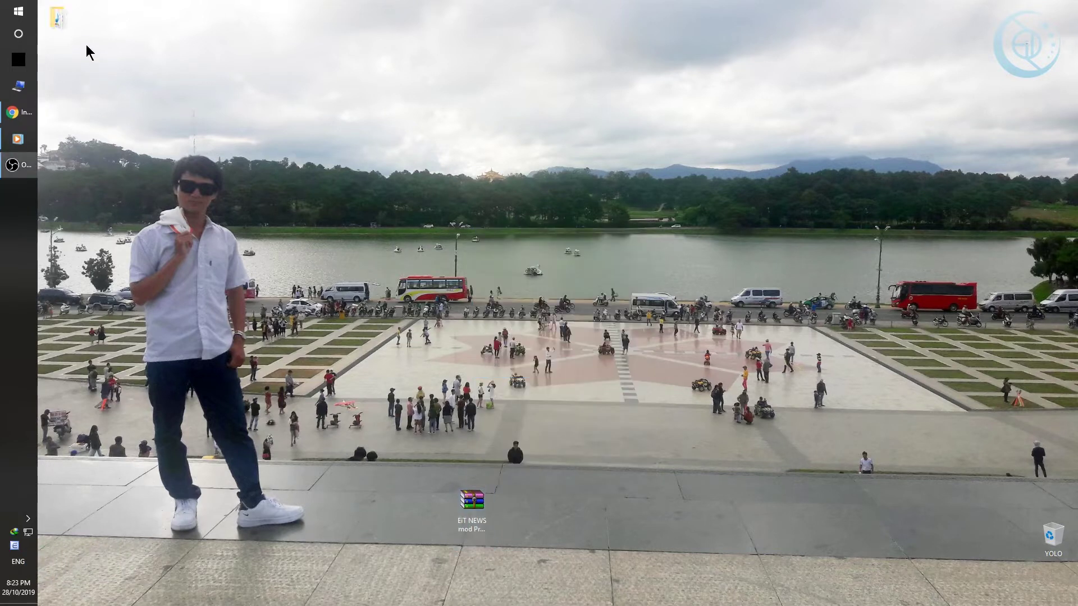
pyautogui.moveTo(60, 20); pyautogui.dragTo(329, 512)
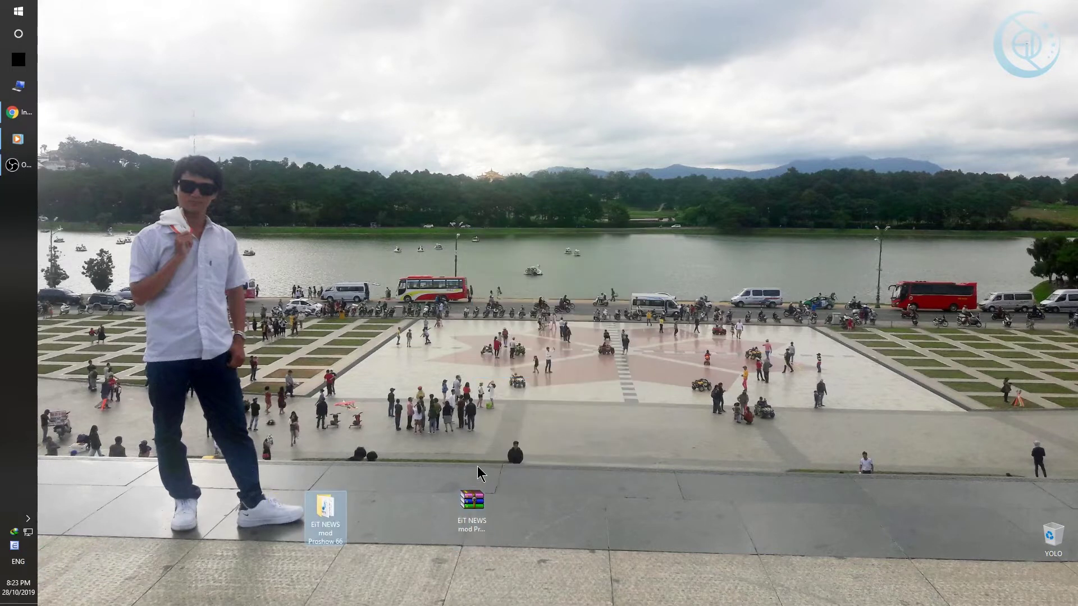
pyautogui.click(19, 113)
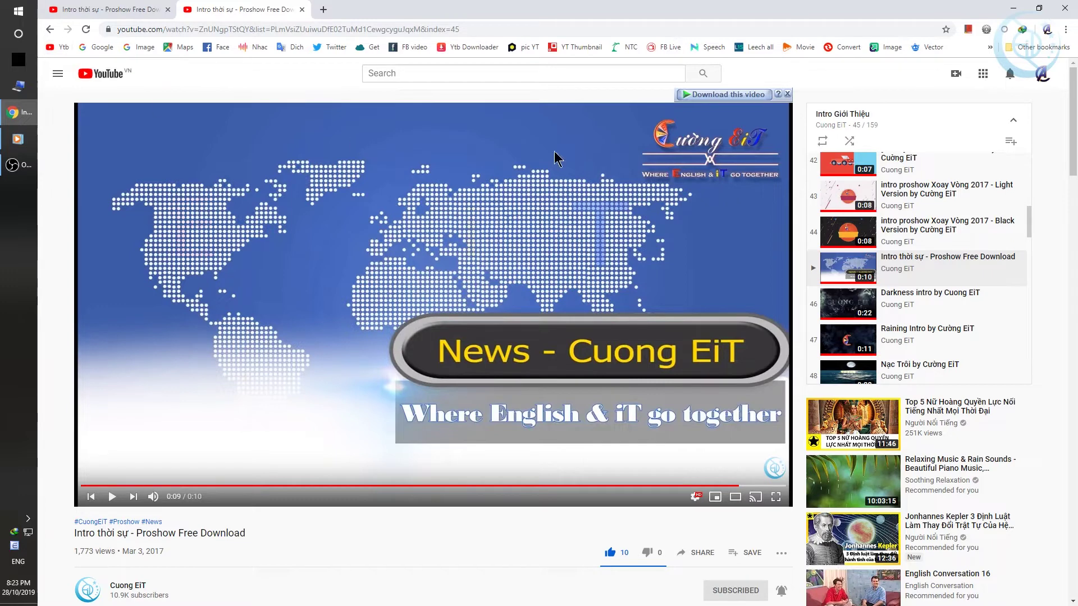
pyautogui.middleClick(61, 49)
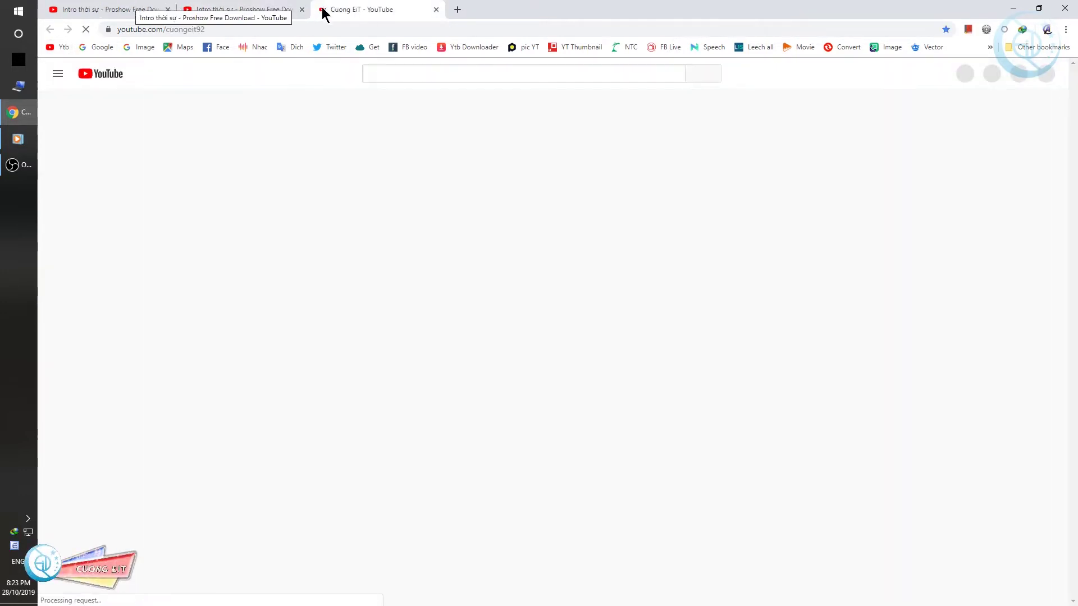
# Open a video from the Máy Tính - Laptop - Phần Mềm playlist and pause its ad
pyautogui.scroll(-4, 499, 291)
pyautogui.scroll(-2, 487, 350)
pyautogui.scroll(-3, 519, 441)
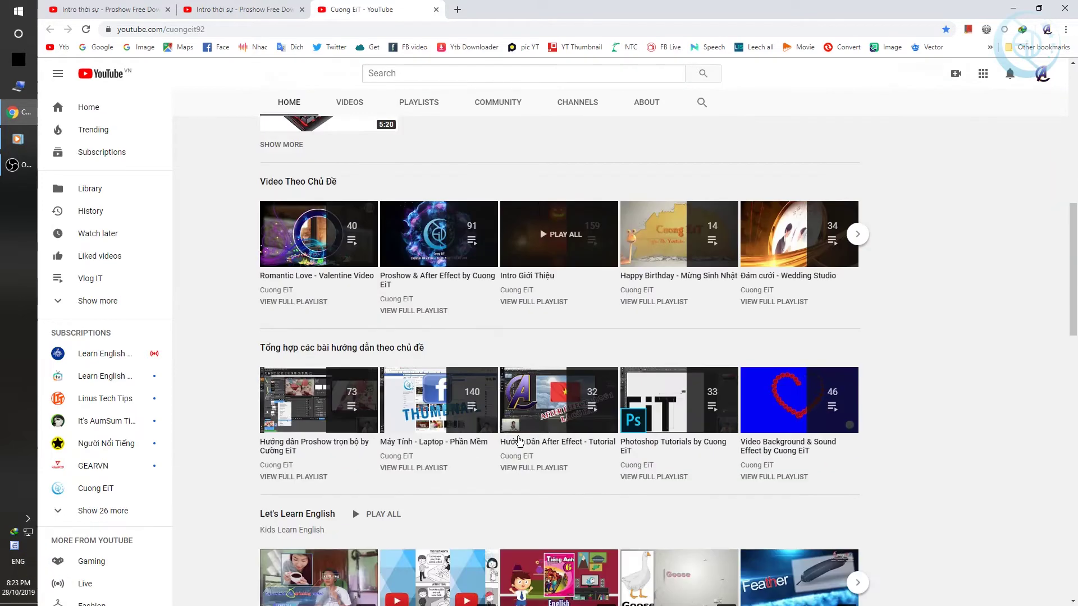
pyautogui.click(432, 400)
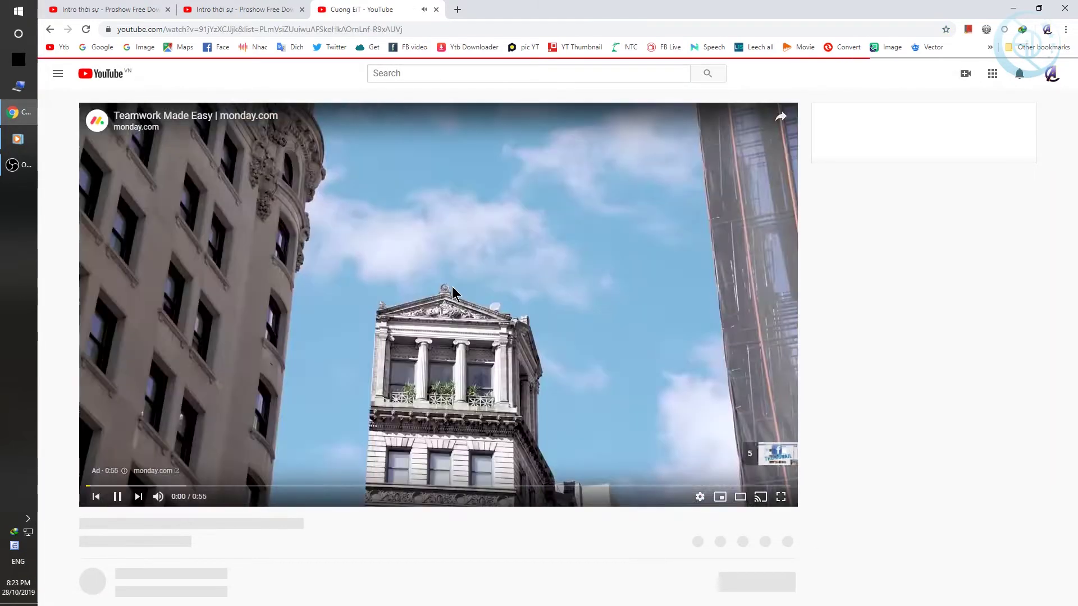
pyautogui.click(453, 286)
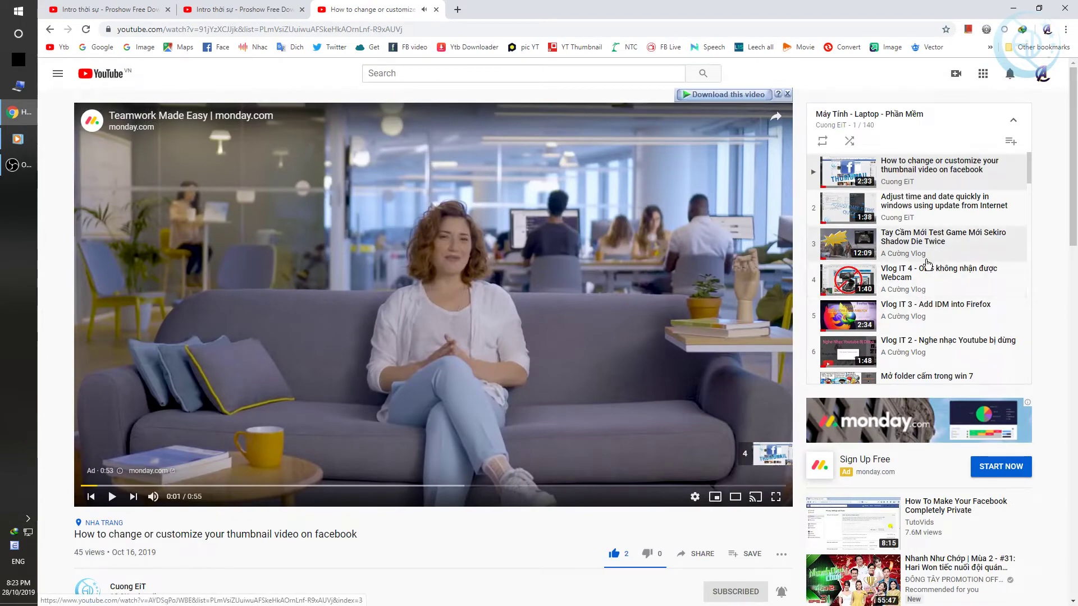
pyautogui.scroll(-1, 1030, 174)
pyautogui.scroll(-2, 1032, 174)
pyautogui.scroll(4, 1032, 174)
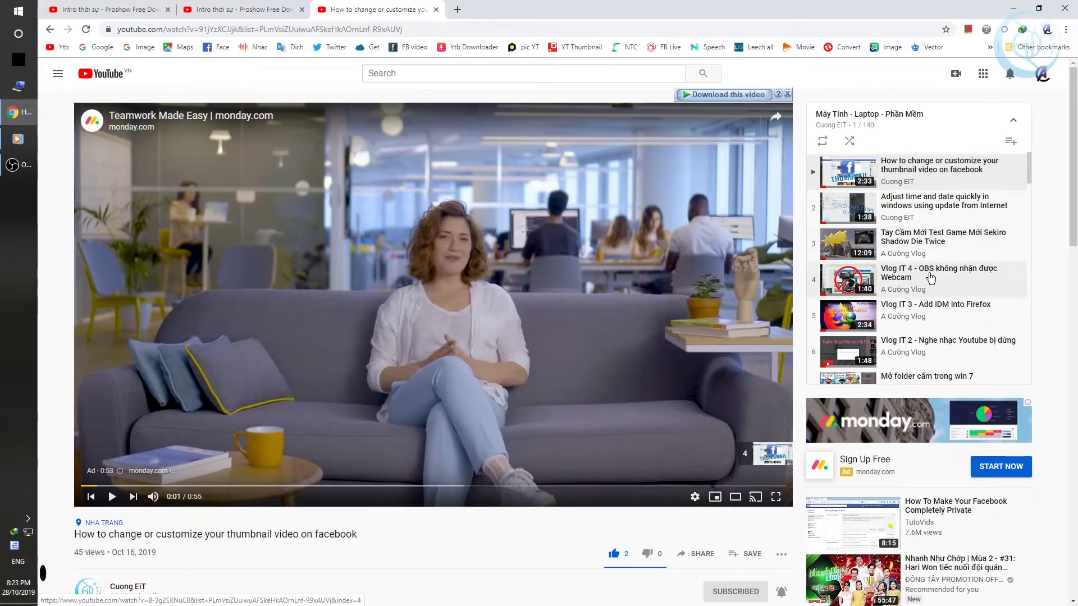
pyautogui.scroll(-2, 929, 278)
pyautogui.scroll(-1, 920, 309)
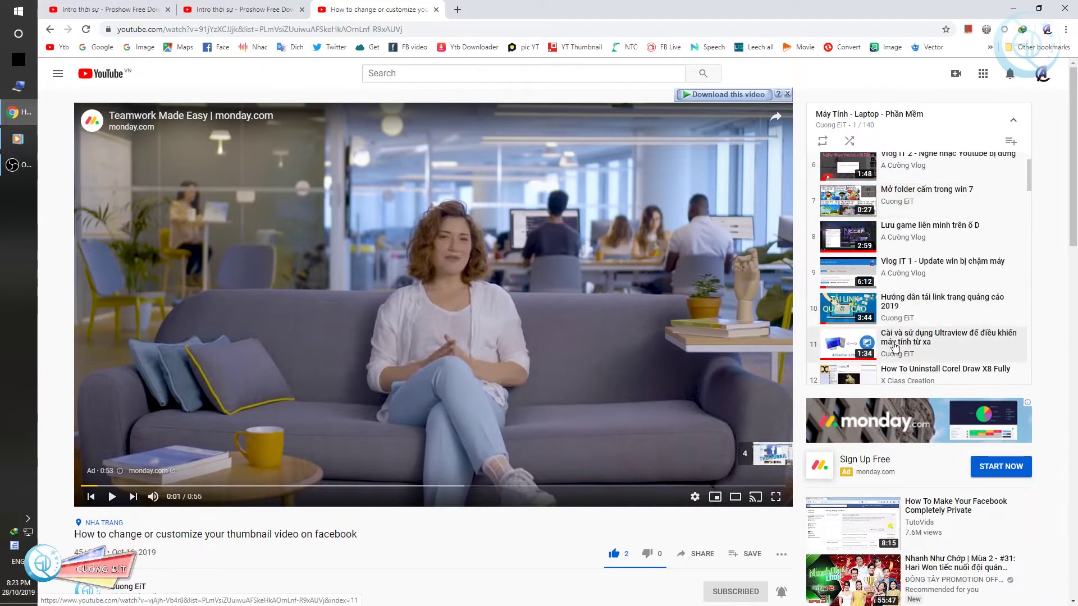
pyautogui.scroll(-3, 898, 344)
pyautogui.scroll(-2, 898, 345)
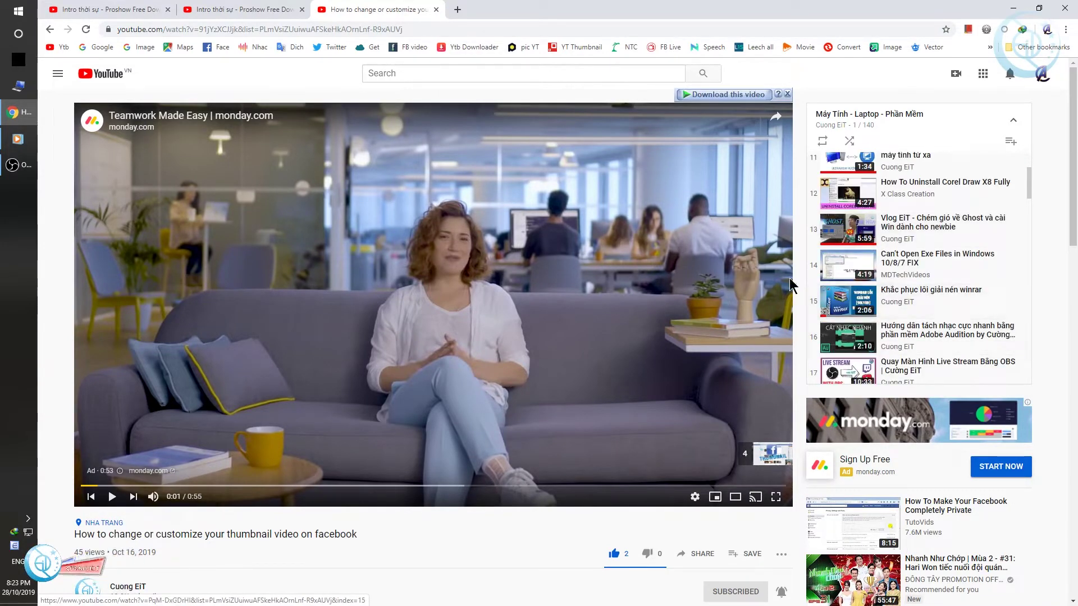
# Watch the 'Khắc phục lỗi giải nén winrar' video from 0:22, skipping its ad, then close the tab
pyautogui.click(932, 297)
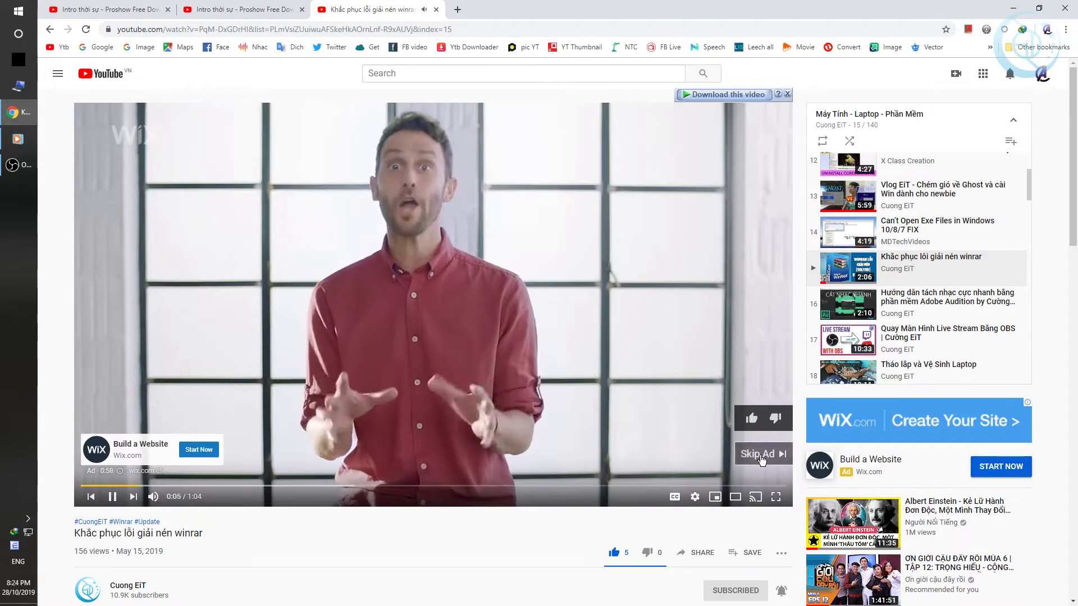
pyautogui.click(761, 457)
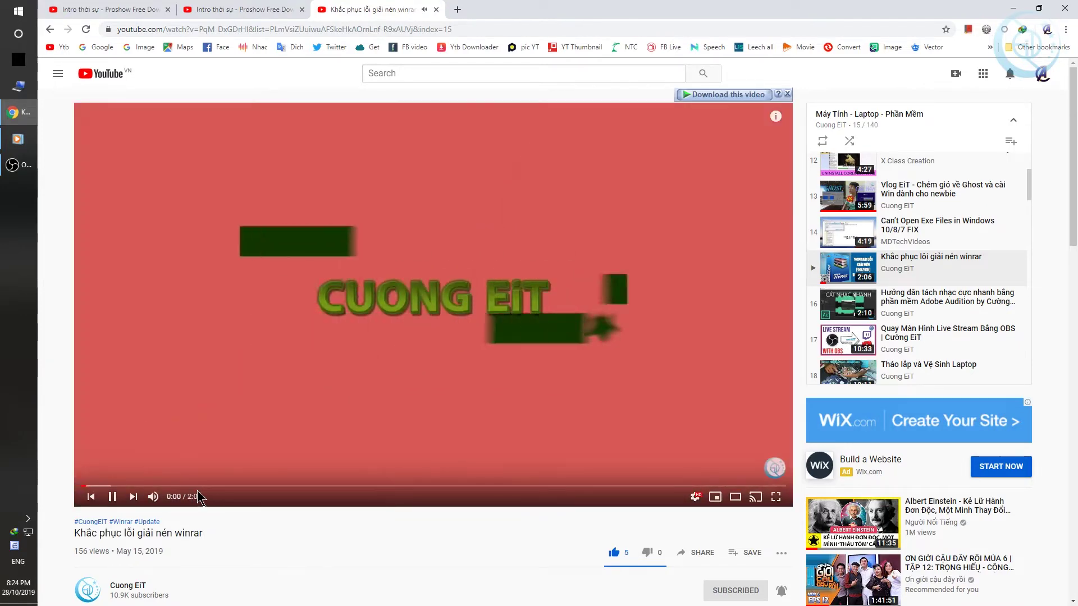
pyautogui.click(205, 486)
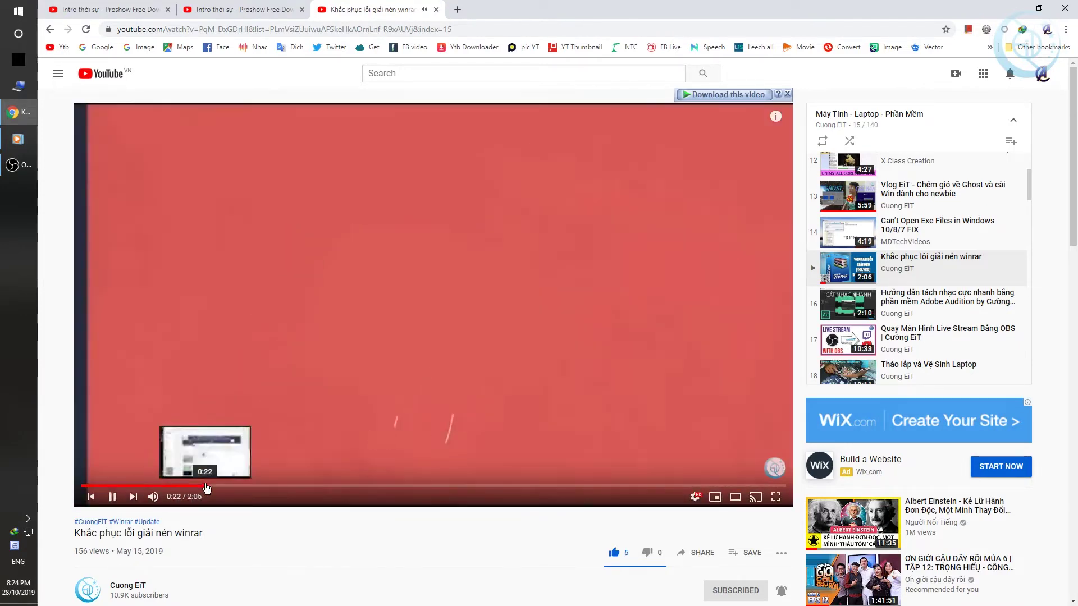
pyautogui.click(413, 397)
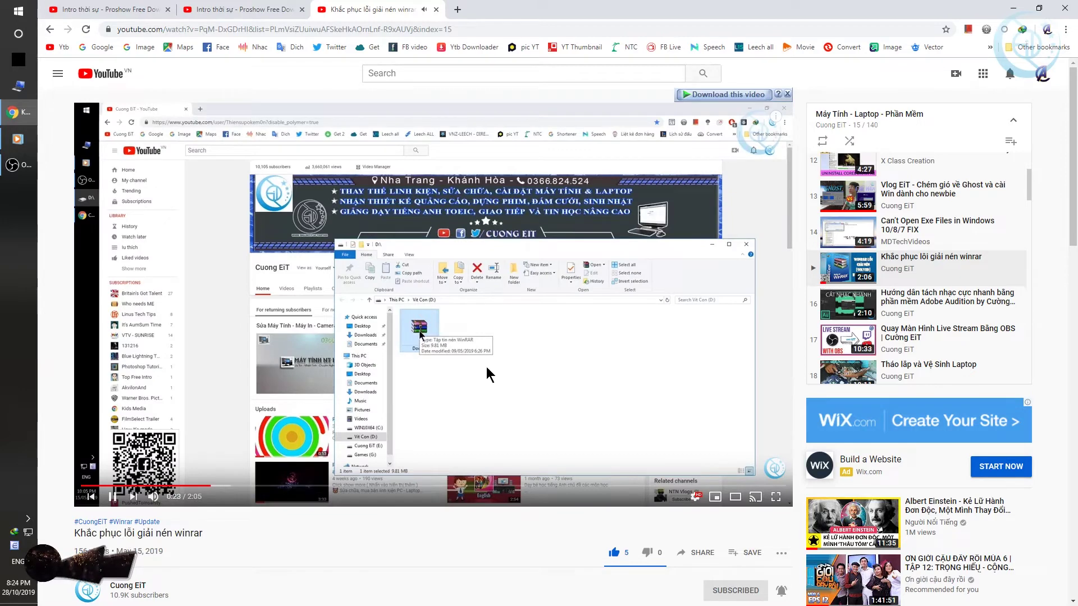
pyautogui.click(449, 368)
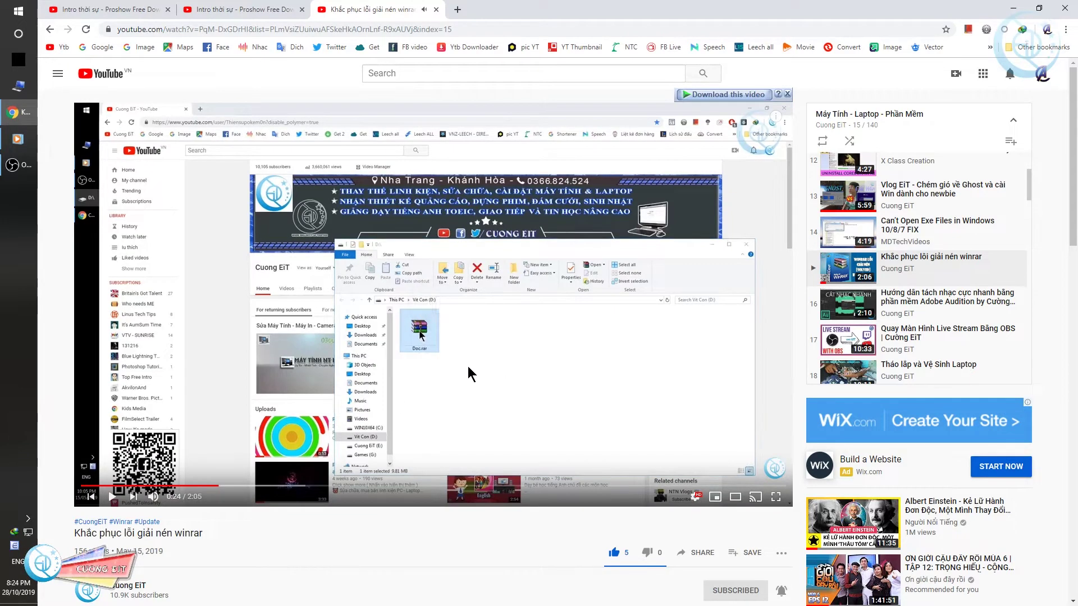
pyautogui.press('Right')
pyautogui.press('Right')
pyautogui.press('Right')
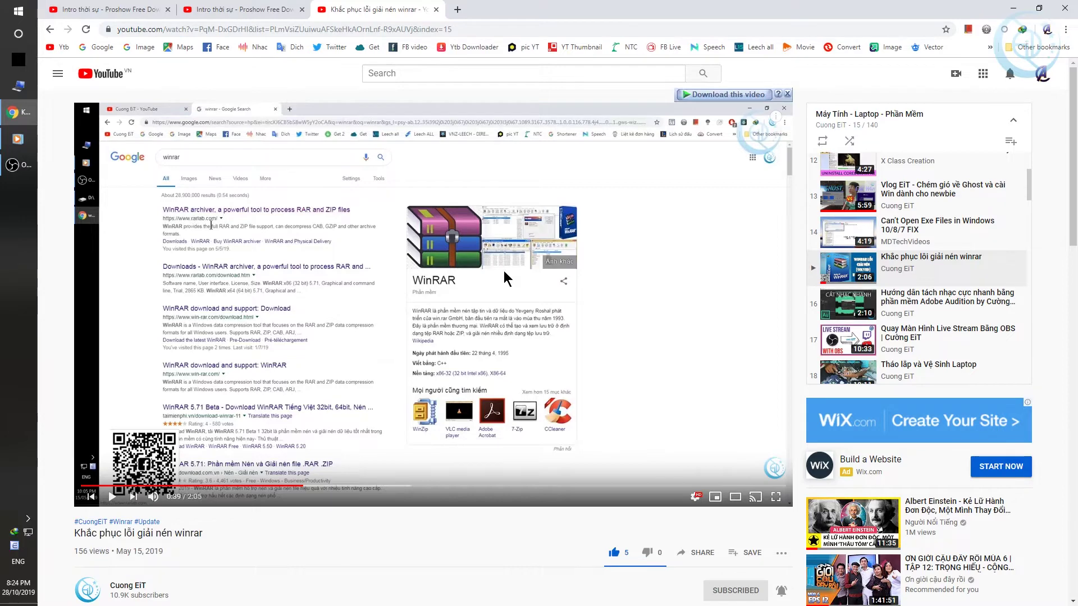
pyautogui.click(523, 257)
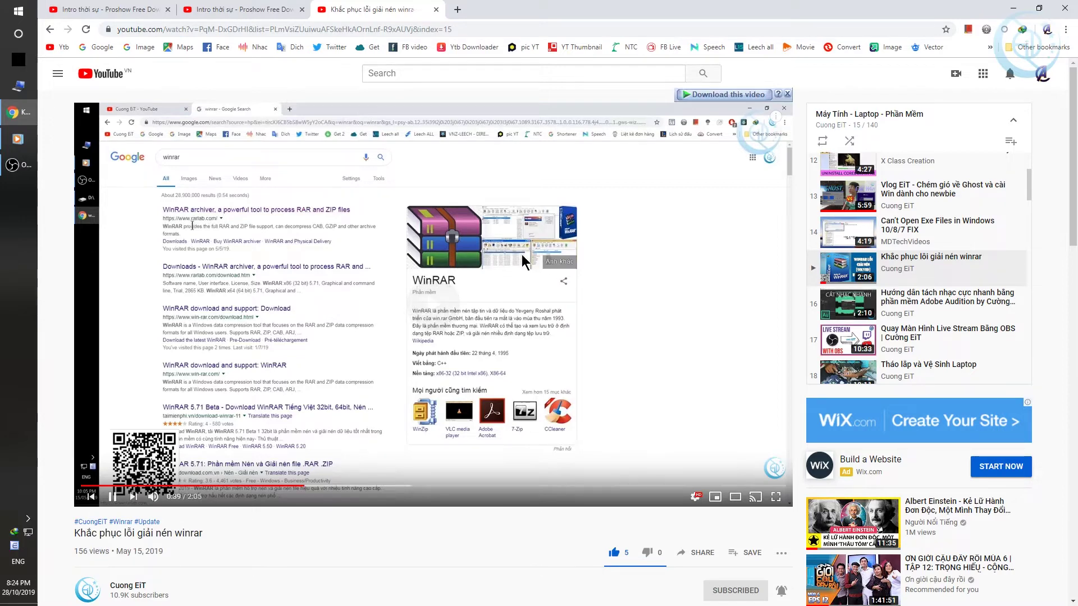
pyautogui.scroll(-3, 382, 292)
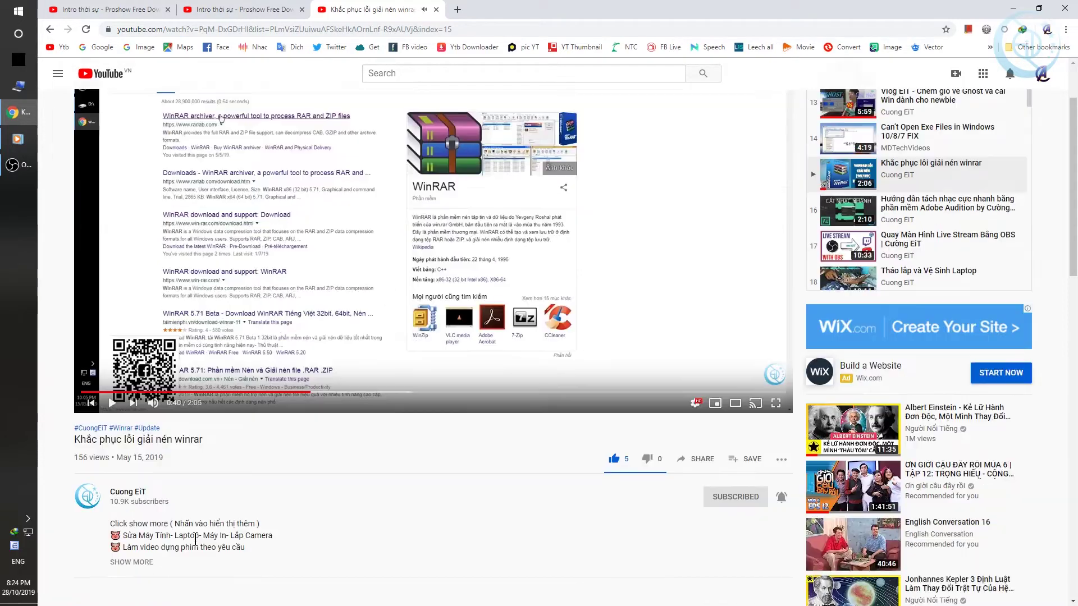
pyautogui.scroll(3, 437, 289)
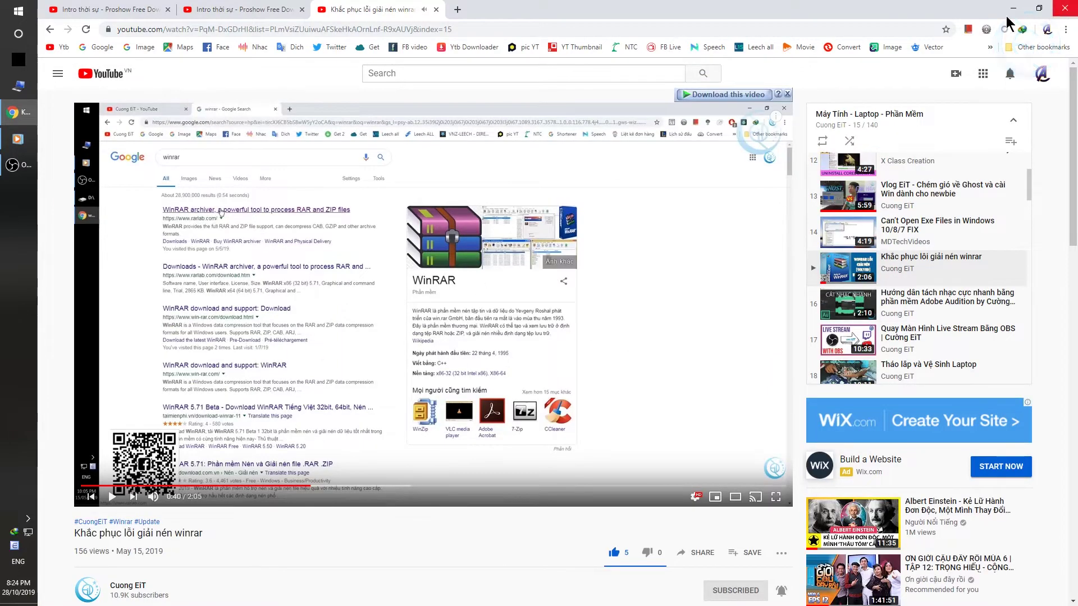
pyautogui.click(437, 9)
# Open the EiT NEWS mod Proshow 66 folder and point out News Cuong EiT.pxs, News intro.mp3 and text 1.psd
pyautogui.click(1010, 8)
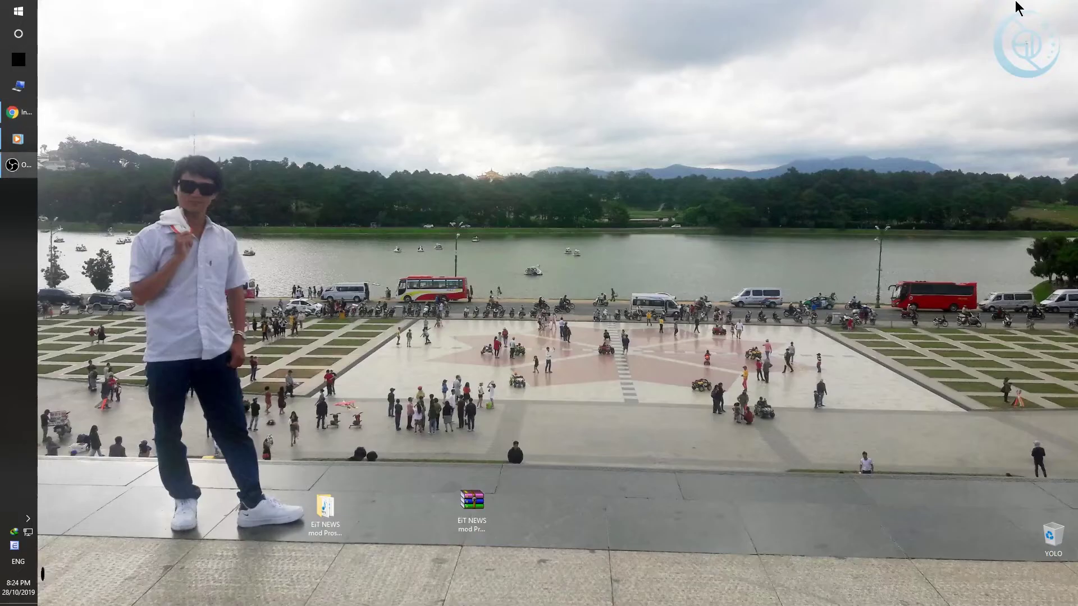
pyautogui.moveTo(325, 508); pyautogui.dragTo(347, 506)
pyautogui.doubleClick(341, 503)
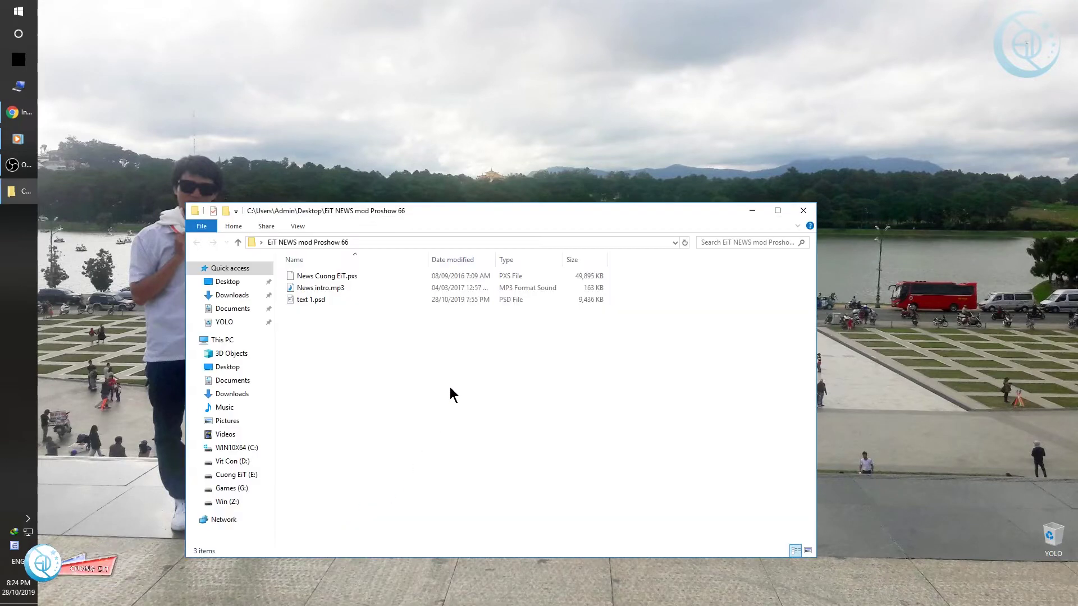
pyautogui.moveTo(473, 381); pyautogui.dragTo(276, 267)
pyautogui.click(327, 275)
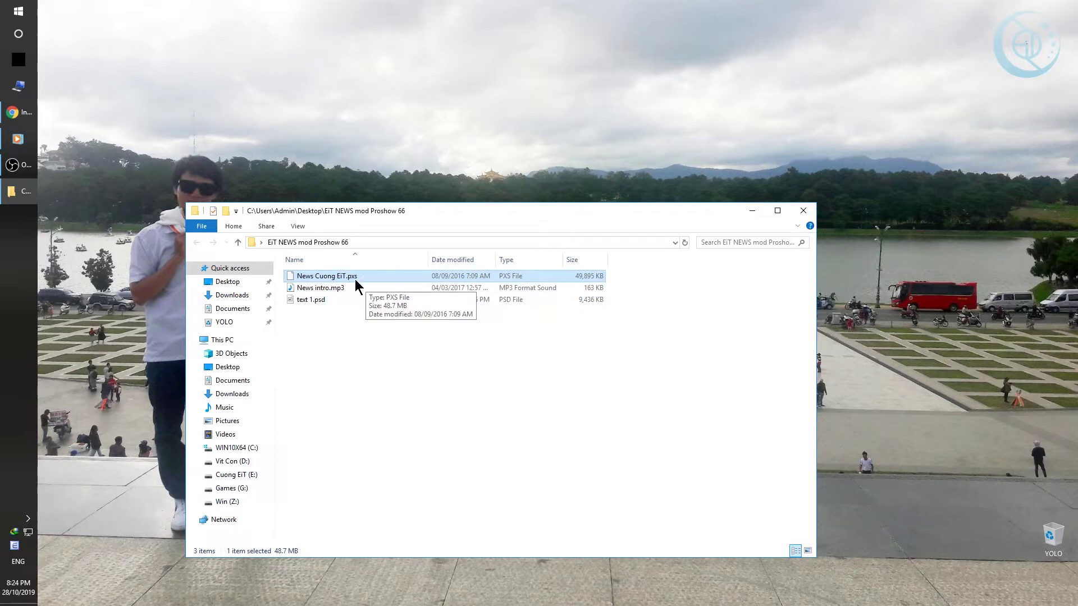
pyautogui.click(341, 290)
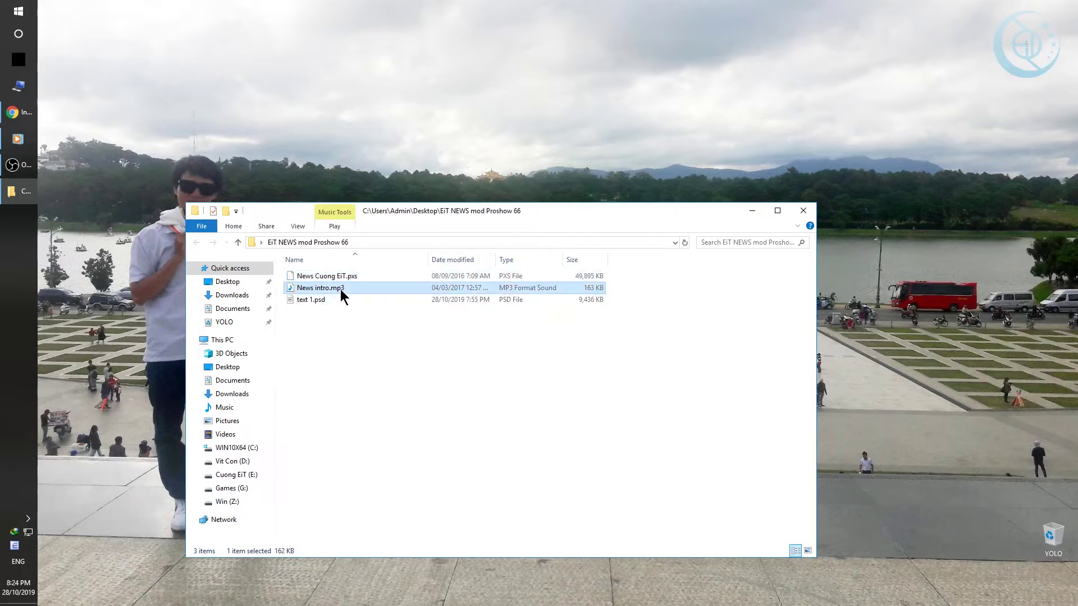
pyautogui.click(318, 301)
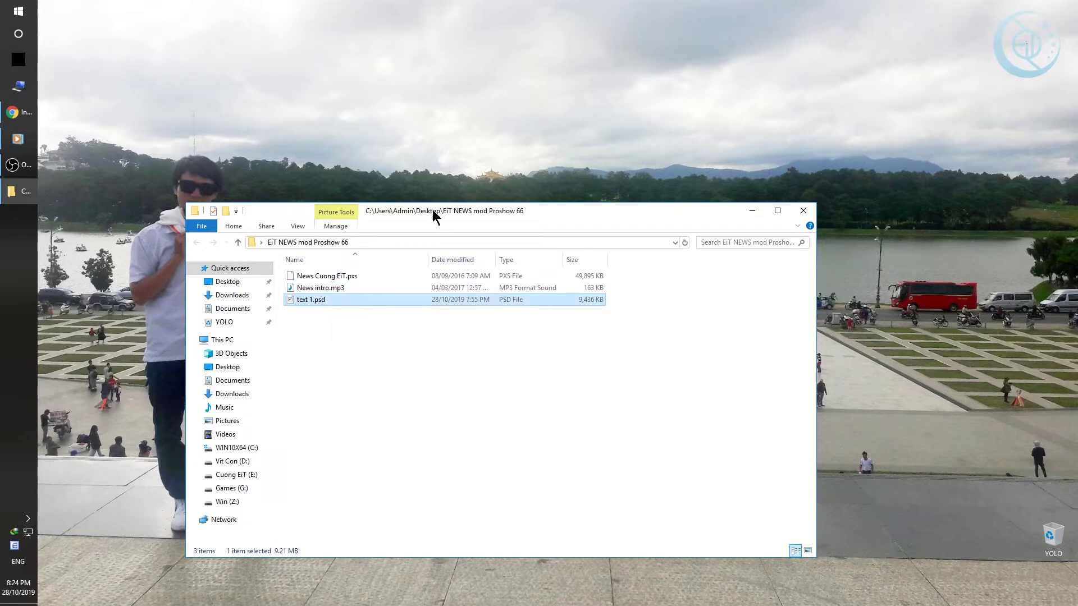
pyautogui.click(3, 13)
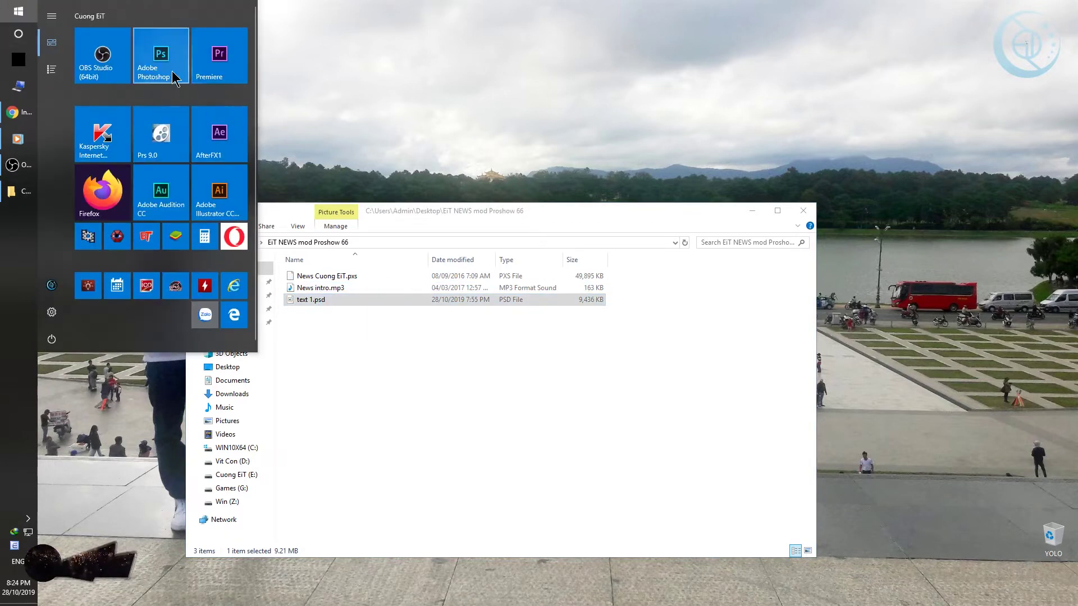
# Launch ProShow Producer from the Prs 9.0 tile, briefly open and close Photoshop, then bring ProShow forward
pyautogui.click(161, 146)
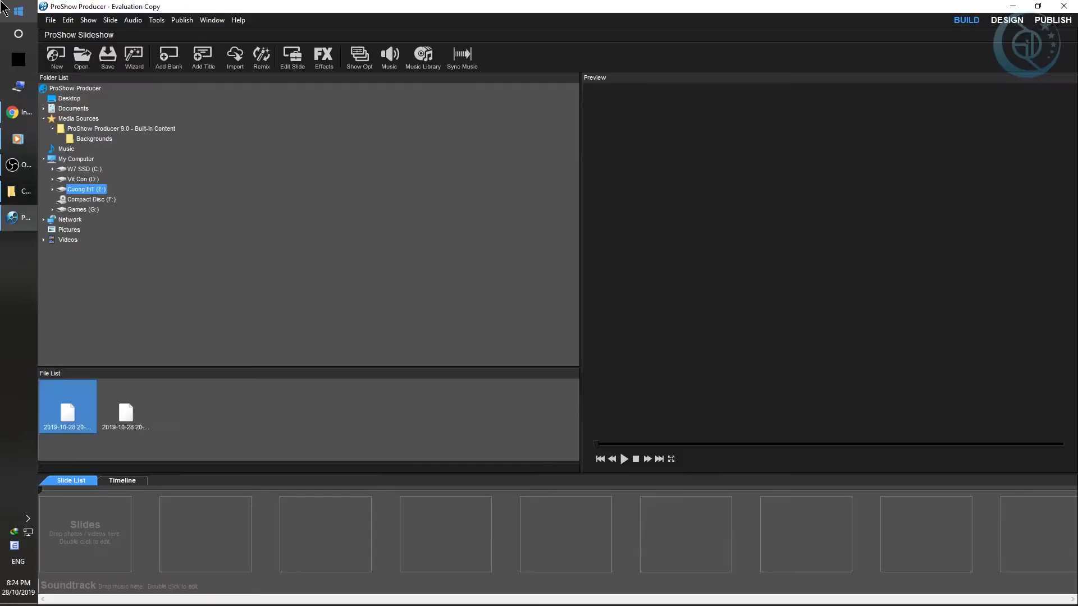
pyautogui.click(18, 11)
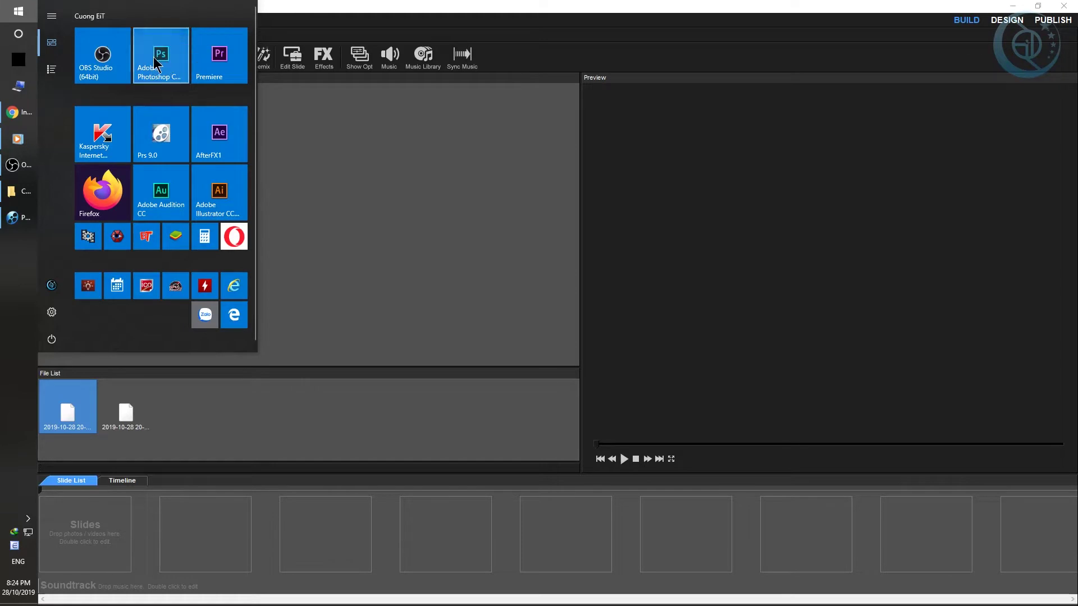
pyautogui.click(155, 62)
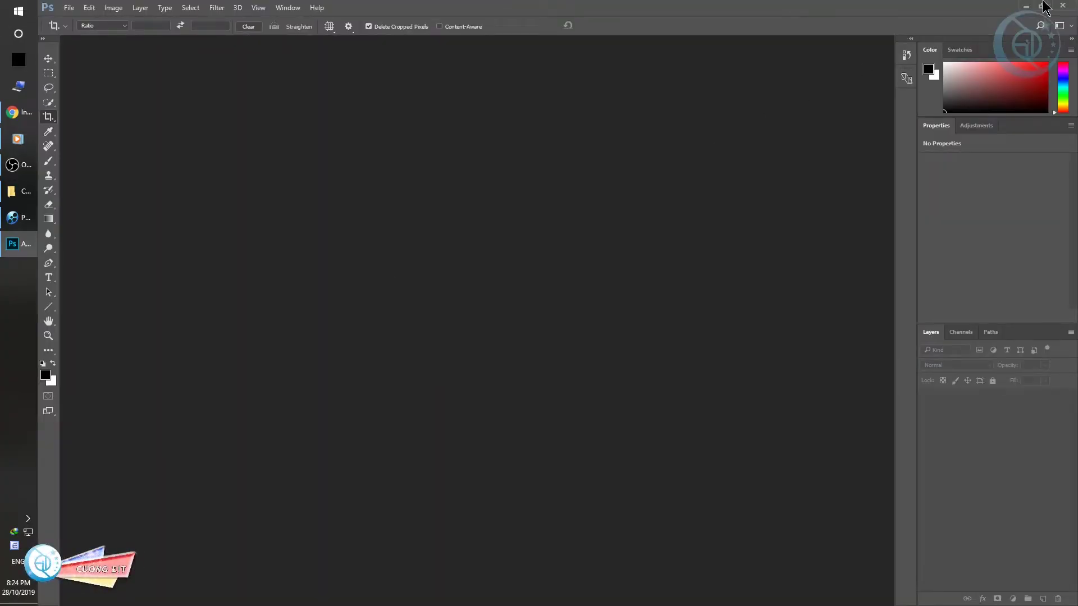
pyautogui.click(1073, 5)
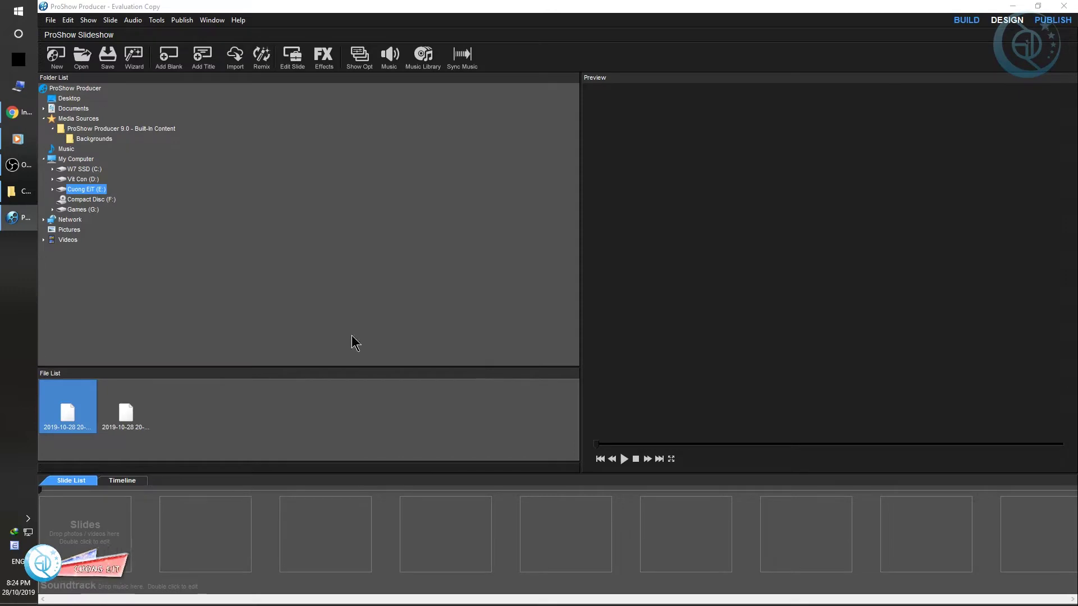
pyautogui.click(1070, 8)
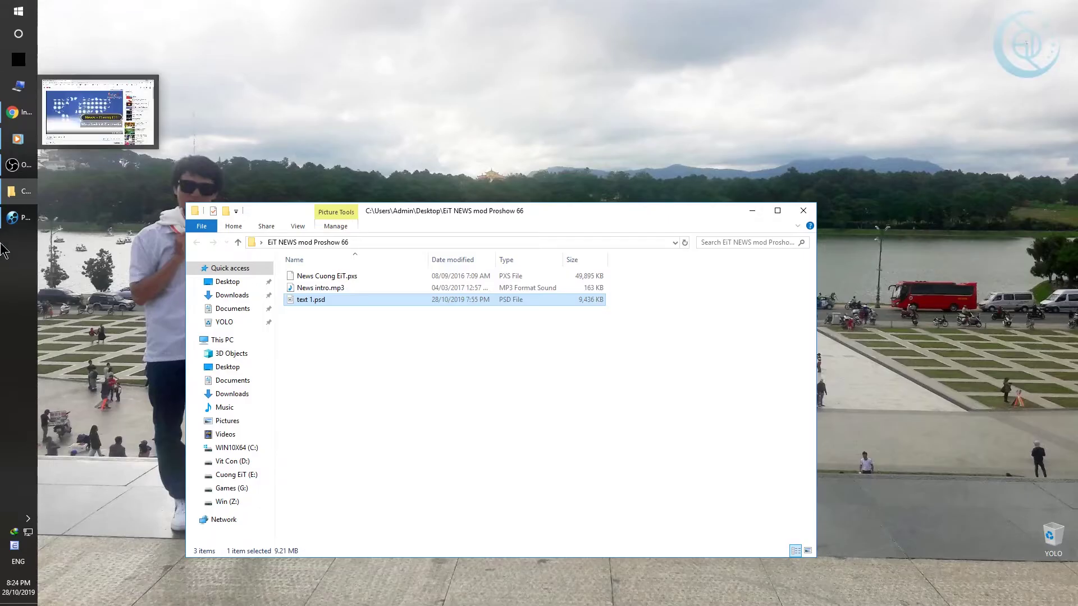
pyautogui.click(20, 220)
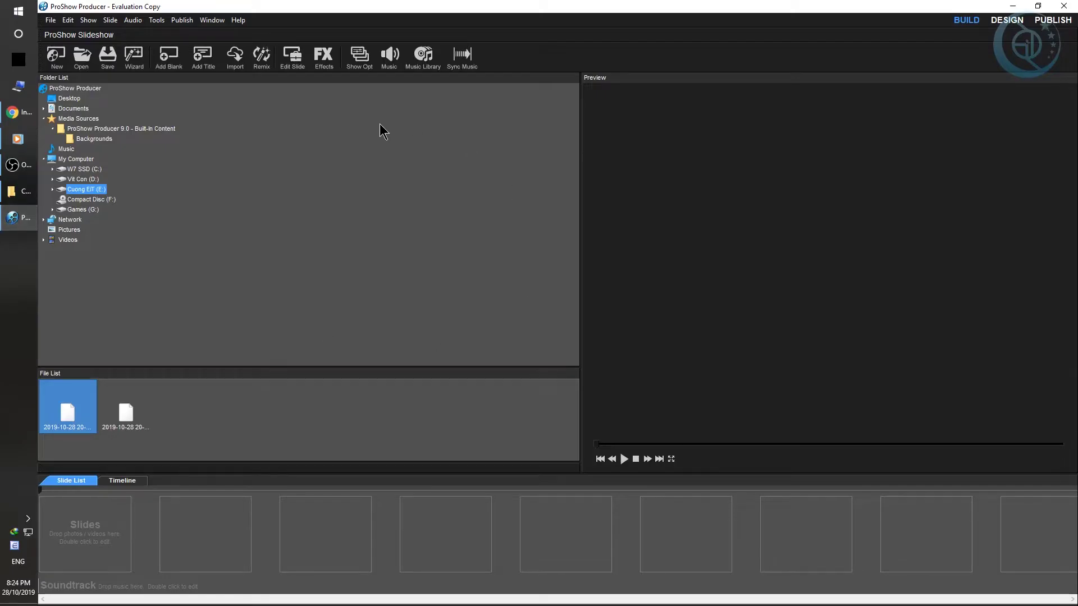
# Insert a blank slide into the show and open Slide 1's options on the Slide Style page
pyautogui.rightClick(105, 540)
pyautogui.click(102, 548)
pyautogui.rightClick(98, 538)
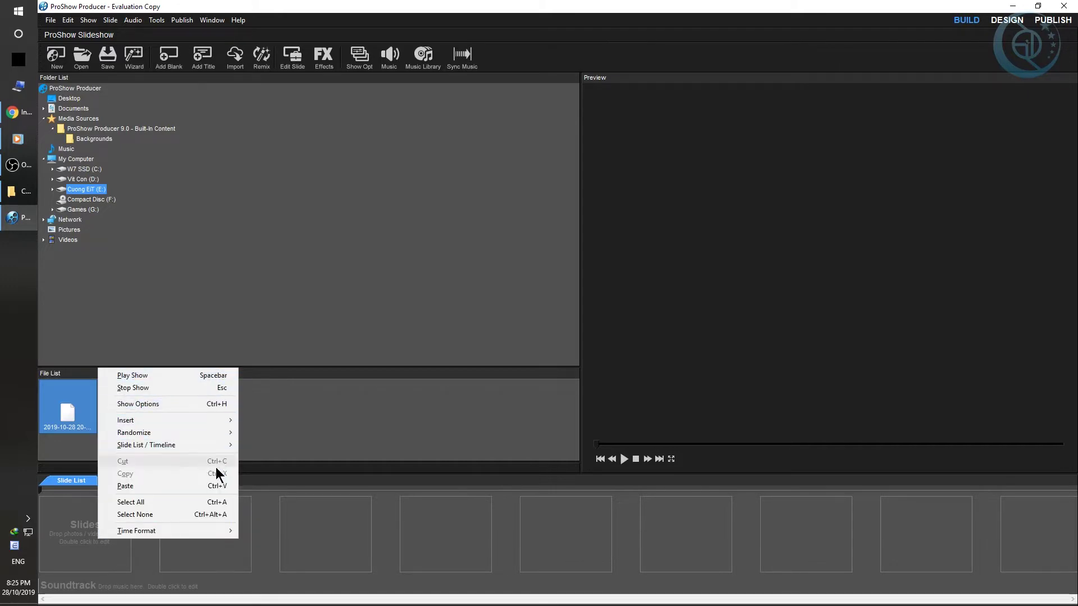
pyautogui.moveTo(234, 422)
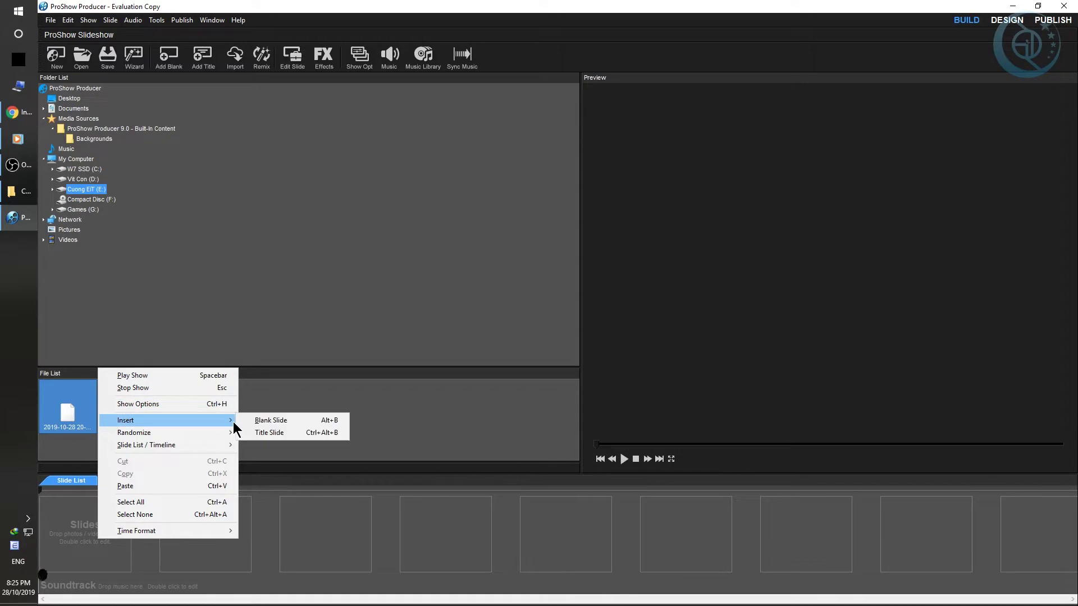
pyautogui.click(316, 420)
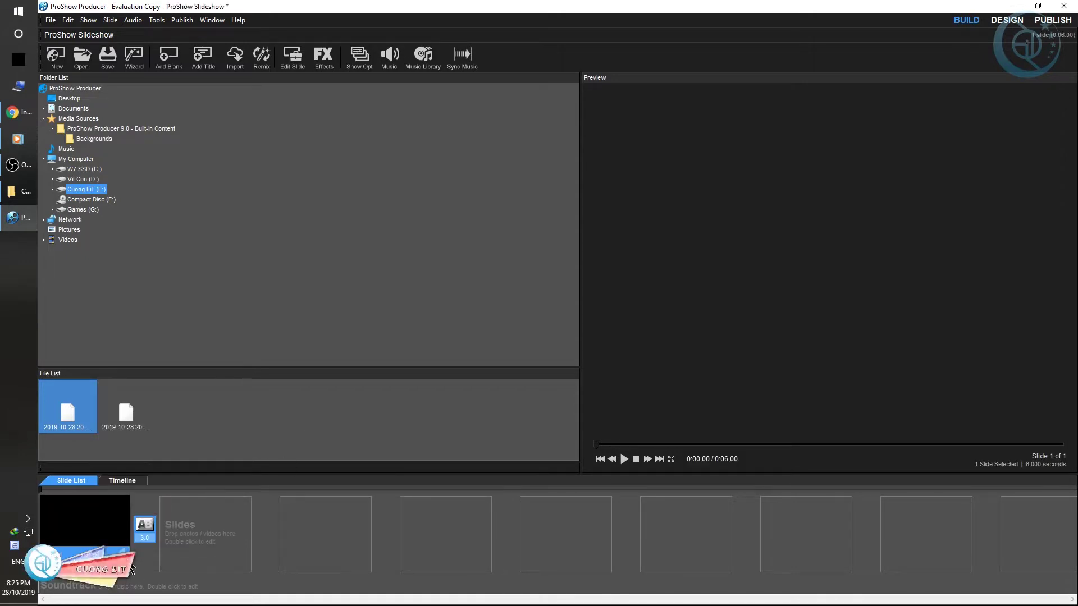
pyautogui.doubleClick(93, 522)
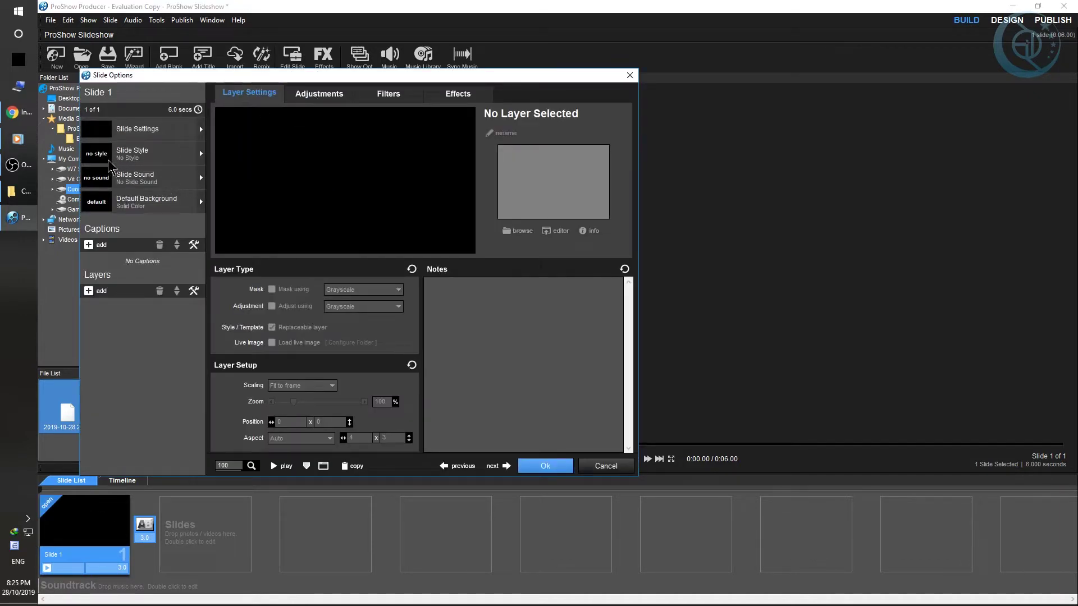
pyautogui.click(129, 154)
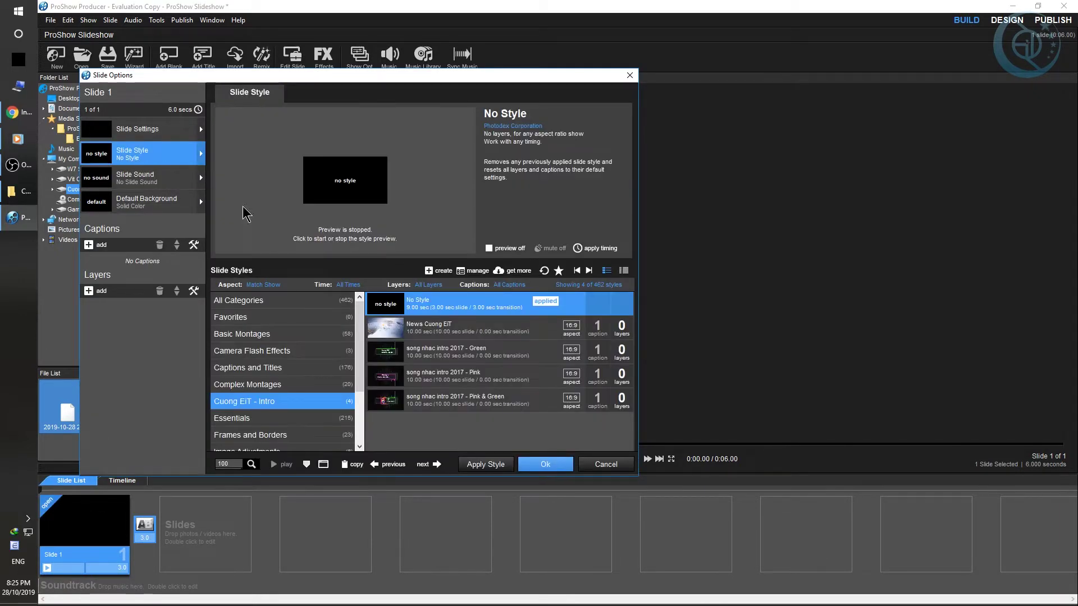
# Import News Cuong EiT.pxs from the EiT NEWS mod Proshow 66 folder, replacing the existing copy
pyautogui.click(478, 272)
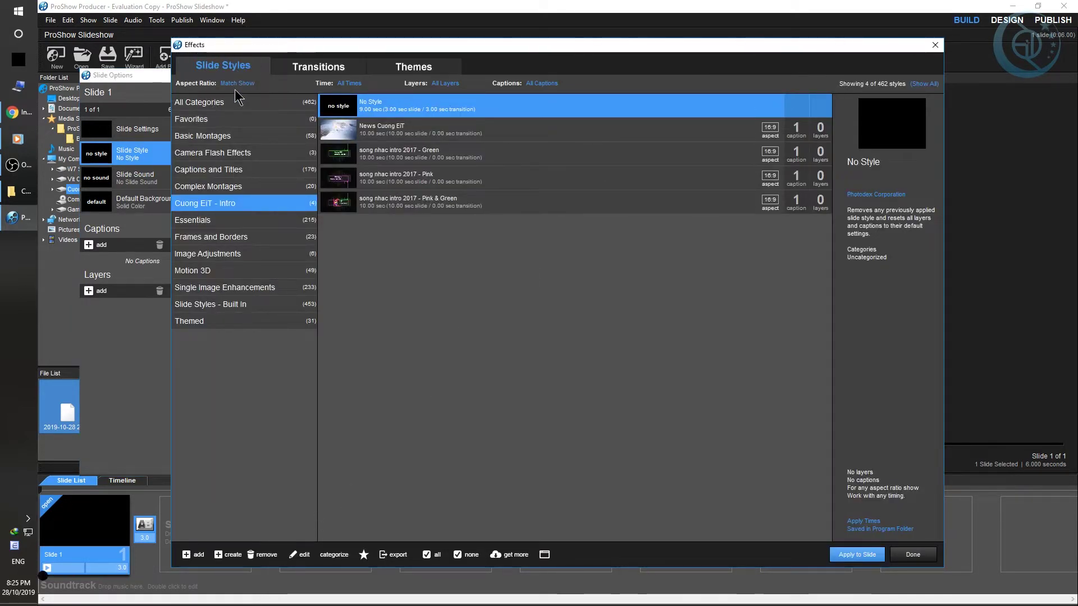
pyautogui.click(190, 554)
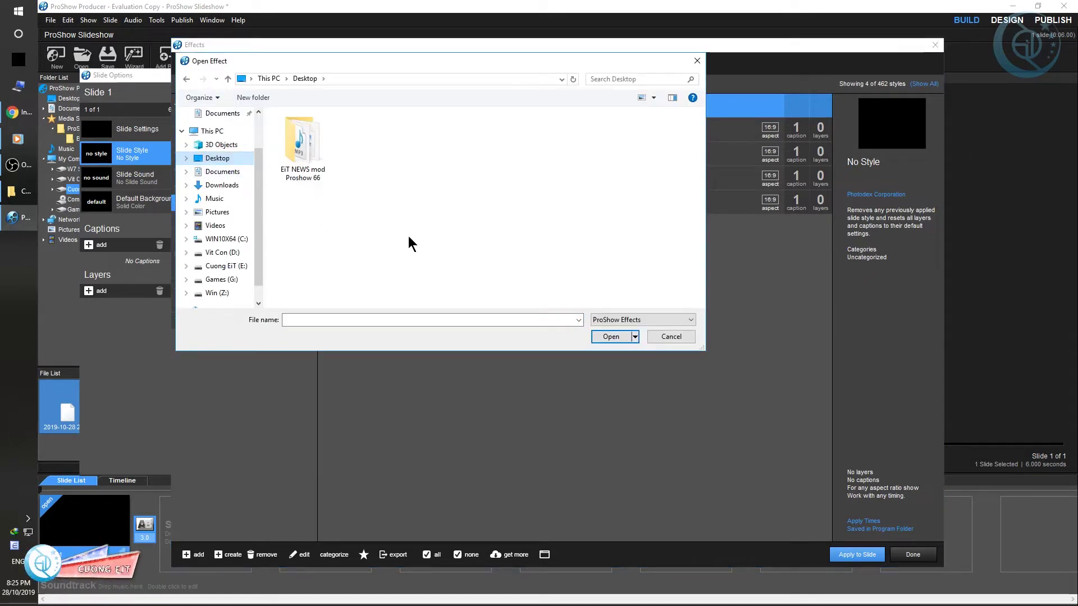
pyautogui.doubleClick(298, 142)
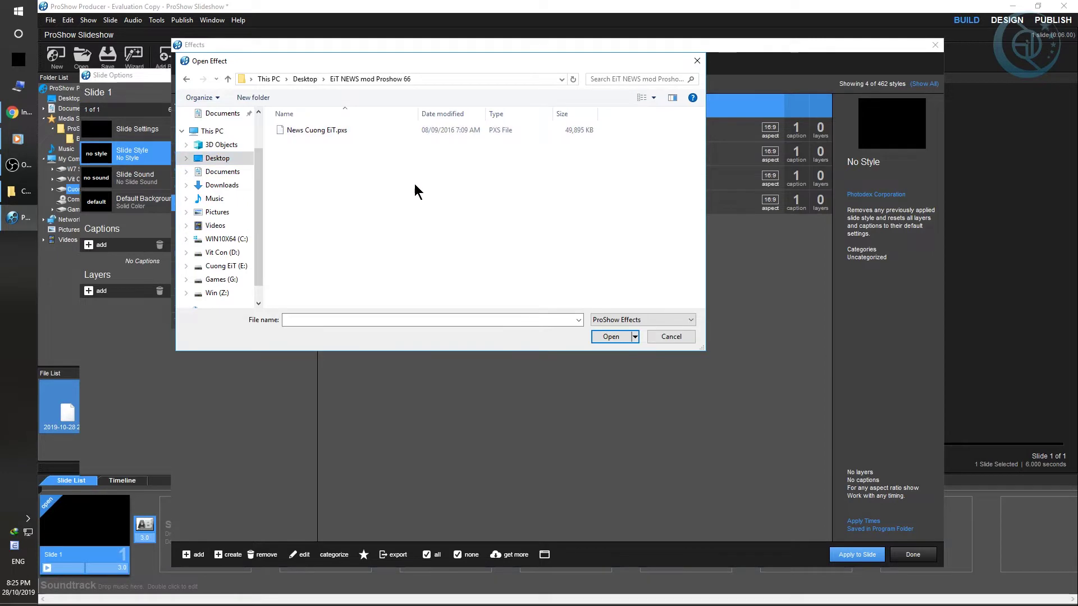
pyautogui.doubleClick(329, 131)
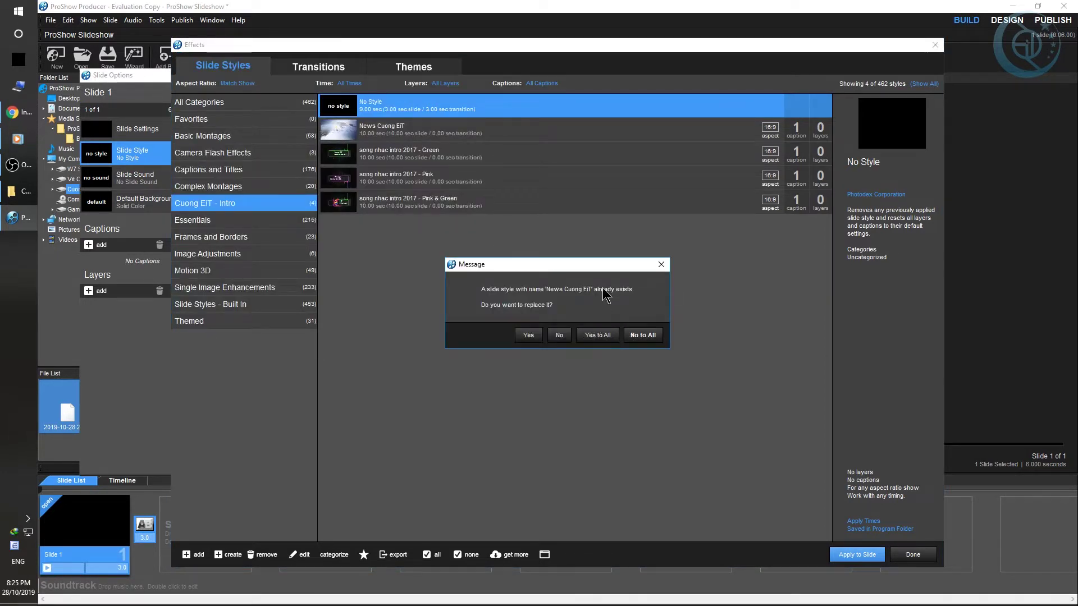
pyautogui.click(602, 336)
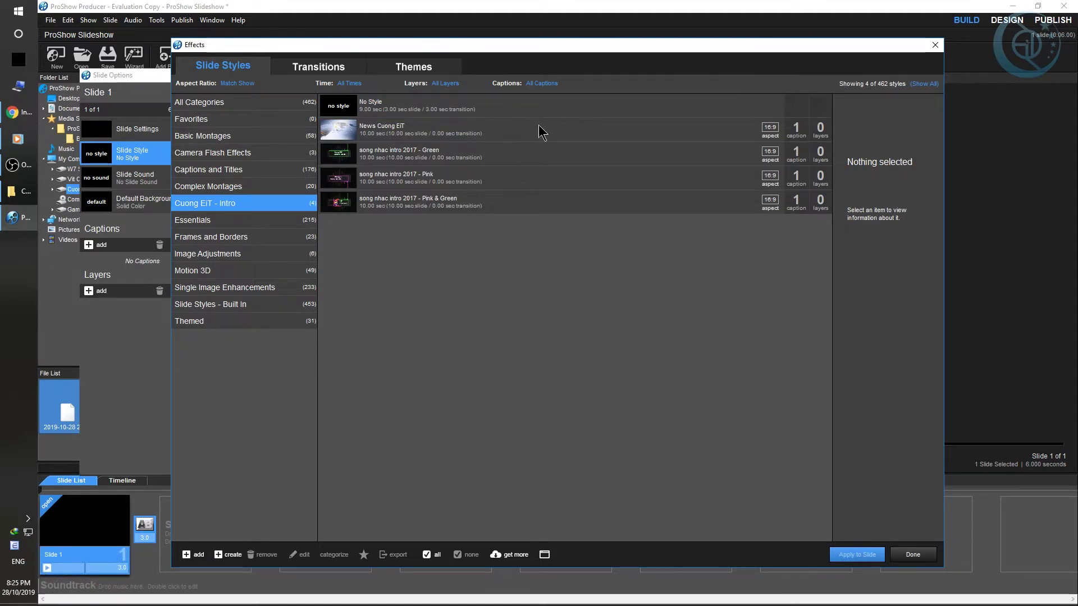
pyautogui.moveTo(527, 51); pyautogui.dragTo(606, 48)
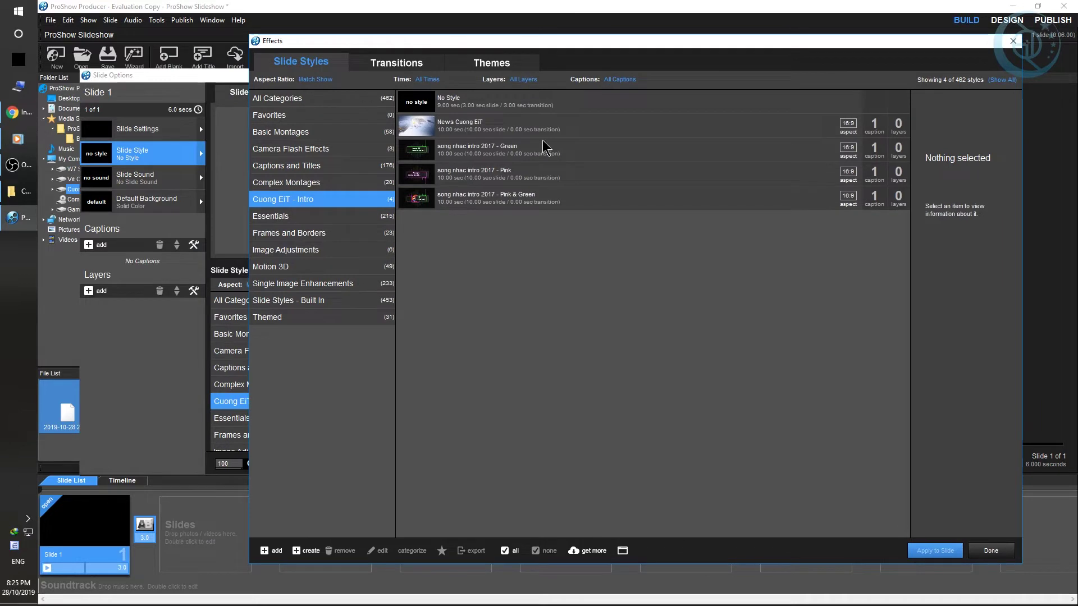
# Select the News Cuong EiT style under Cuong EiT - Intro and apply its 10-second timing
pyautogui.click(471, 128)
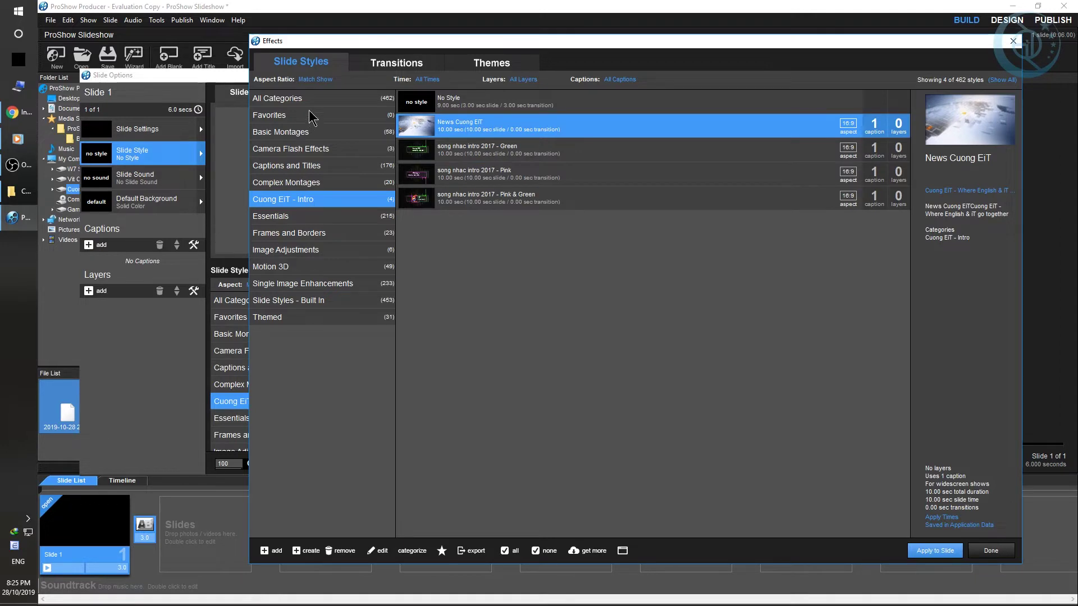
pyautogui.click(284, 214)
pyautogui.click(283, 201)
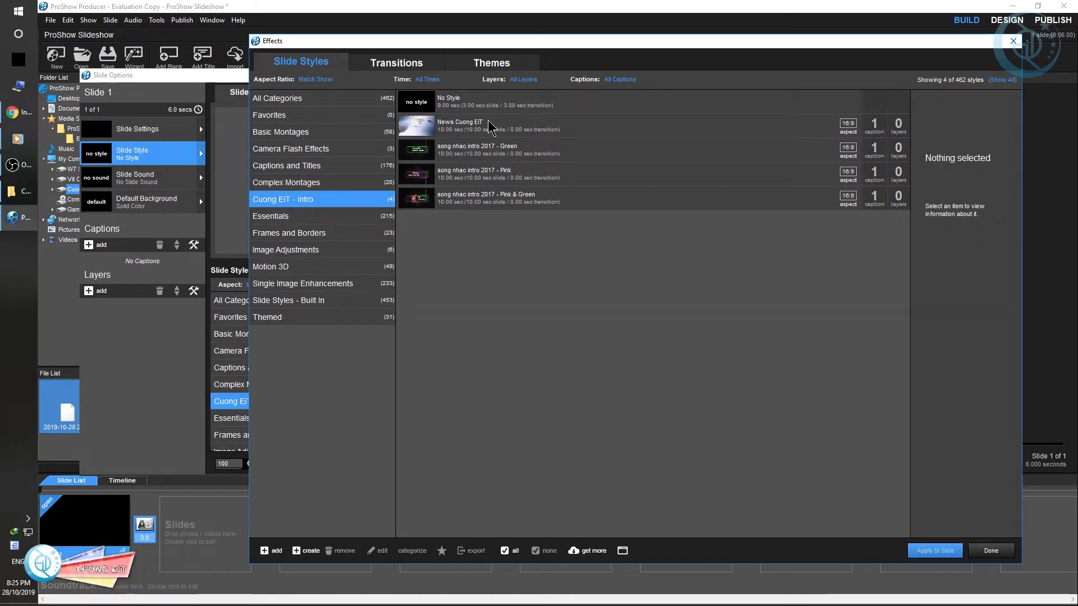
pyautogui.click(493, 127)
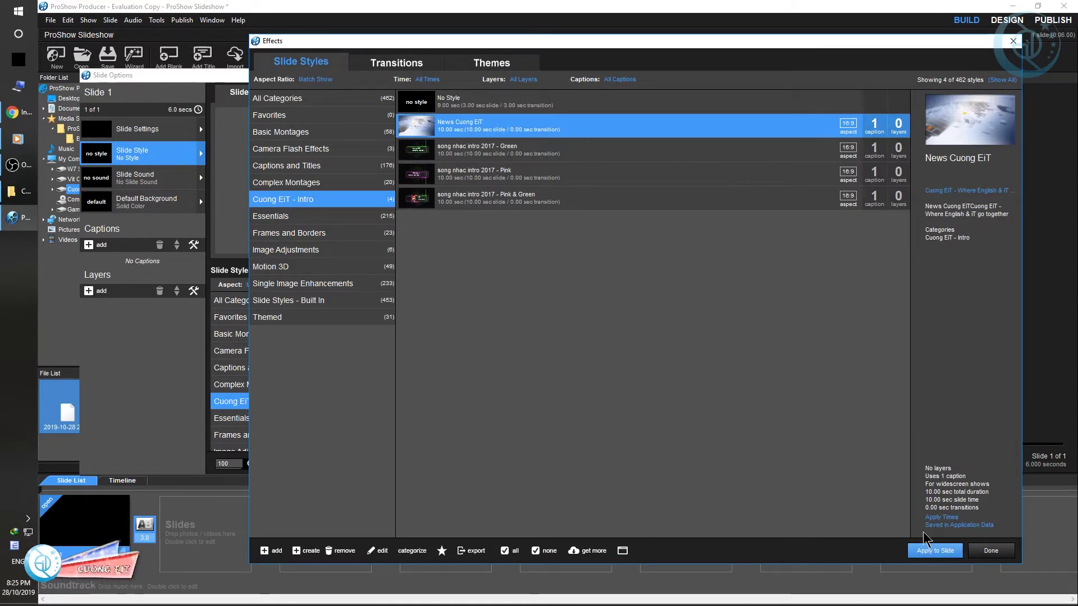
pyautogui.click(935, 519)
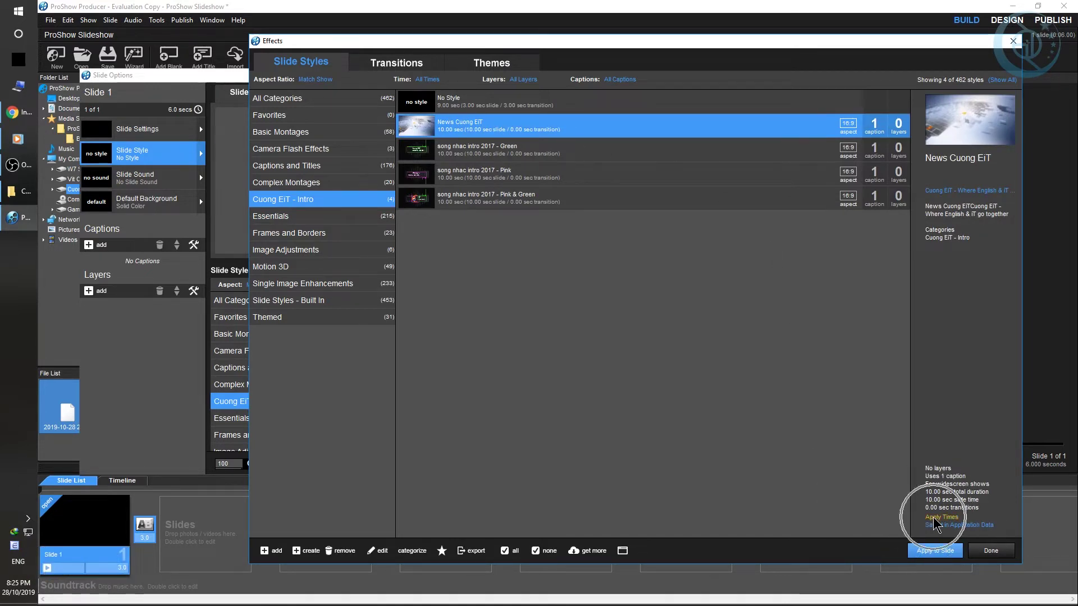
pyautogui.click(597, 362)
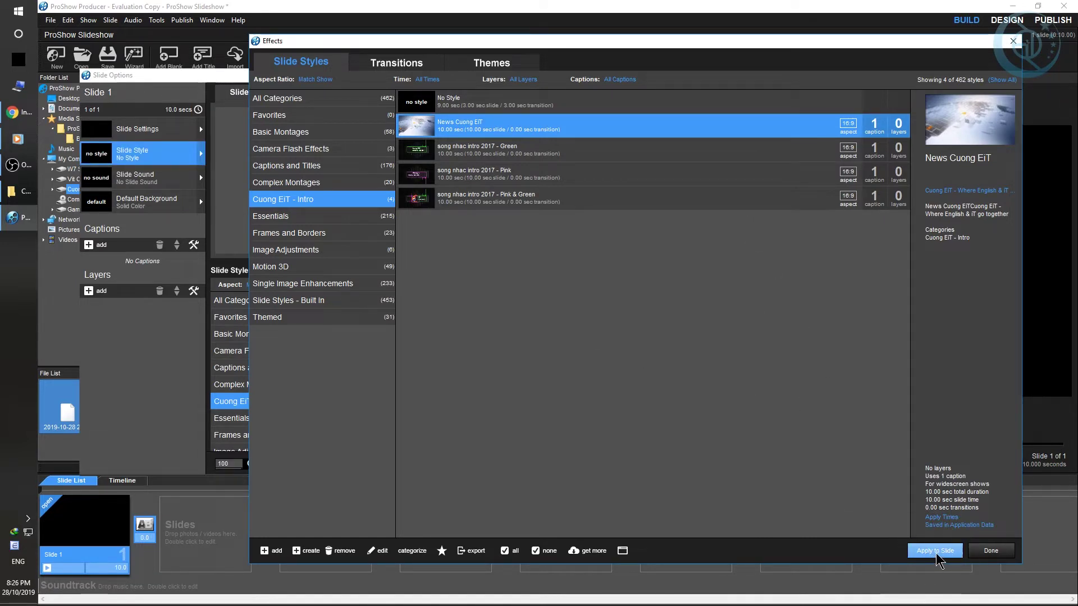
# Apply the News Cuong EiT style to Slide 1, close the dialogs, and scrub the preview
pyautogui.click(935, 552)
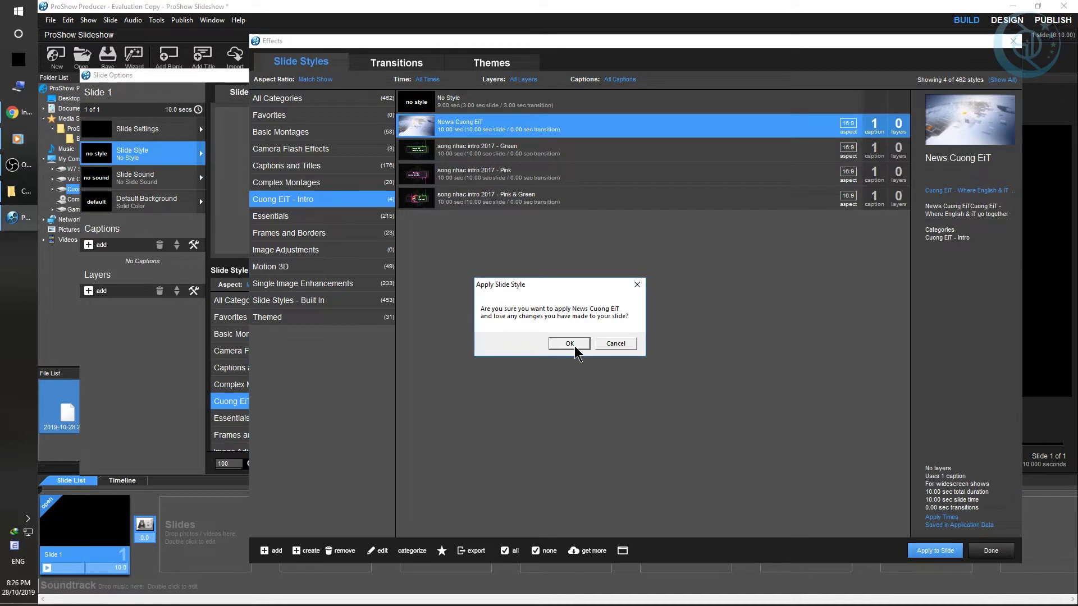
pyautogui.click(570, 344)
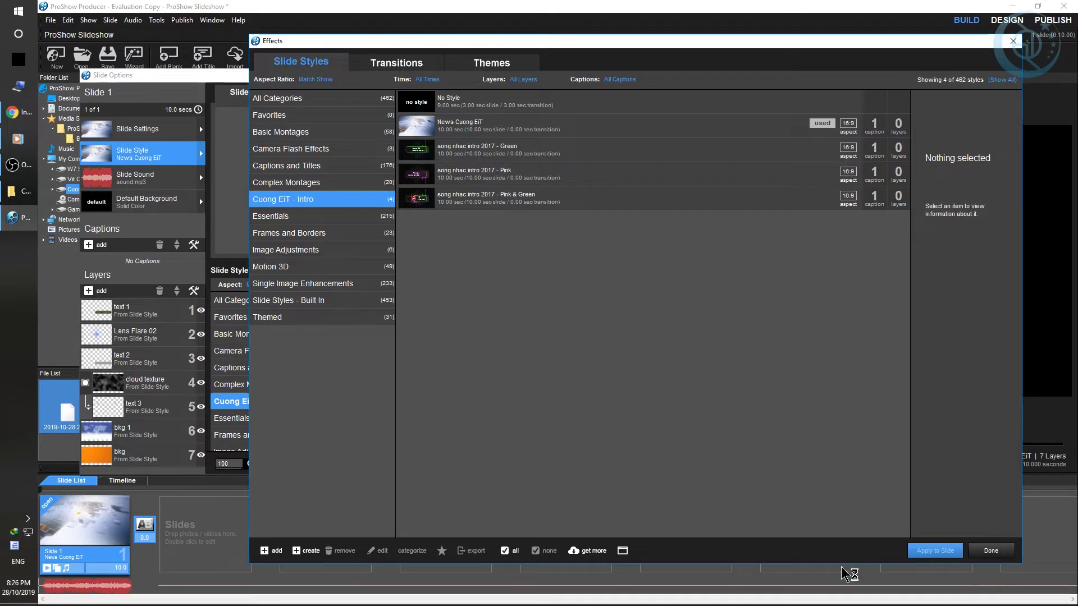
pyautogui.click(991, 552)
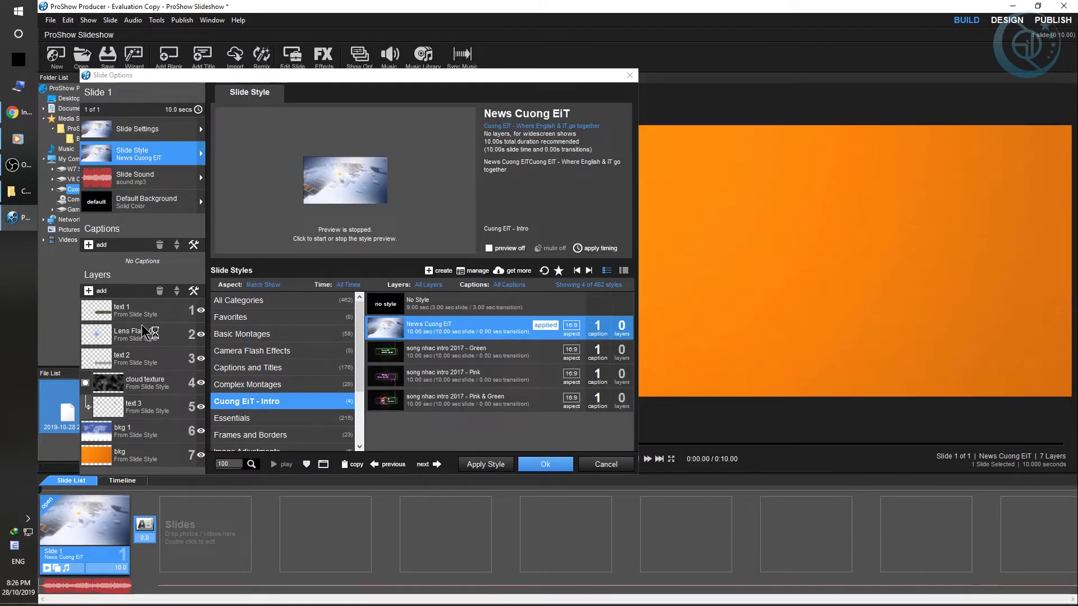
pyautogui.click(548, 468)
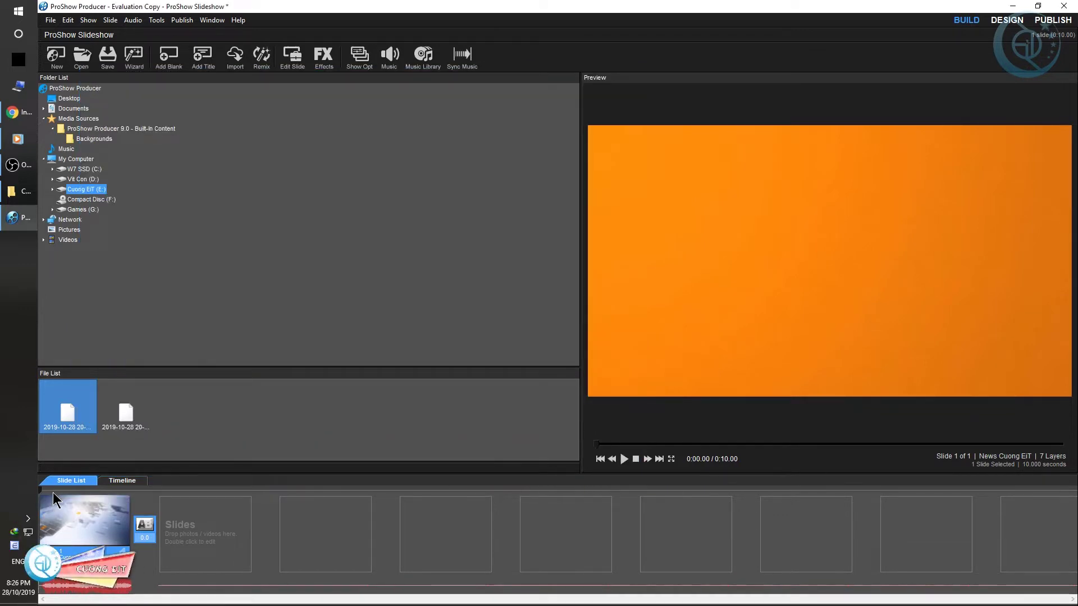
pyautogui.moveTo(50, 488); pyautogui.dragTo(102, 493)
pyautogui.moveTo(840, 444); pyautogui.dragTo(555, 439)
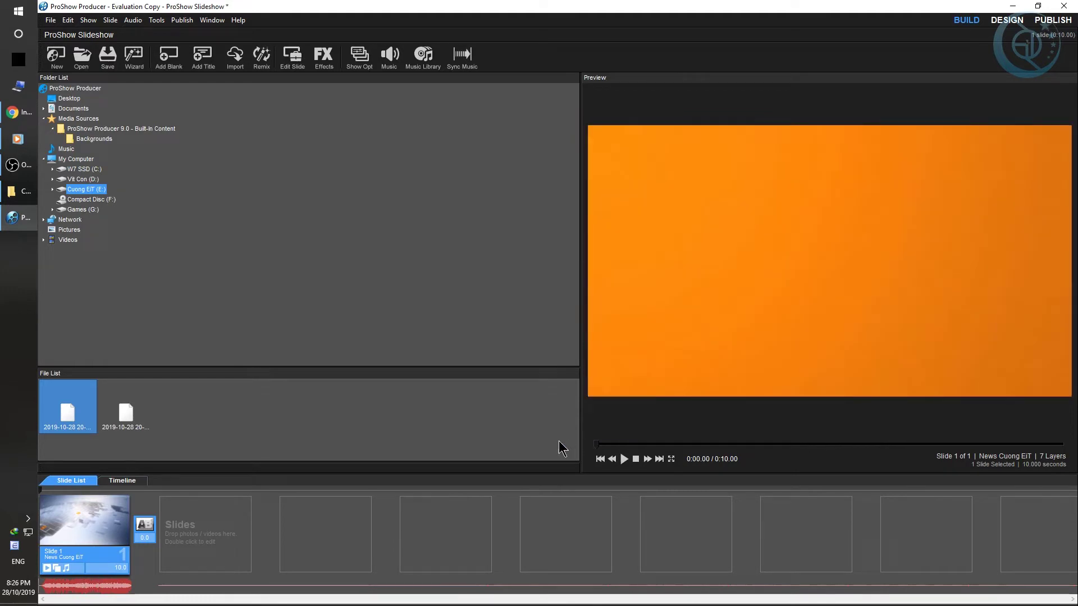
# Play and pause the styled slide preview, scrub back to about 3.6 seconds, and minimize ProShow
pyautogui.press('space')
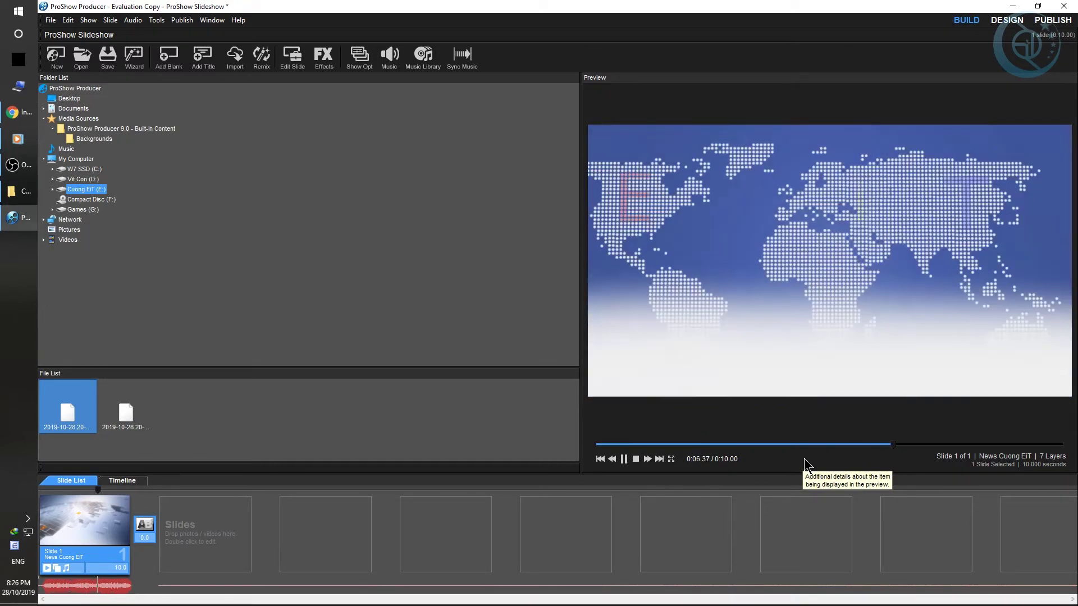
pyautogui.press('space')
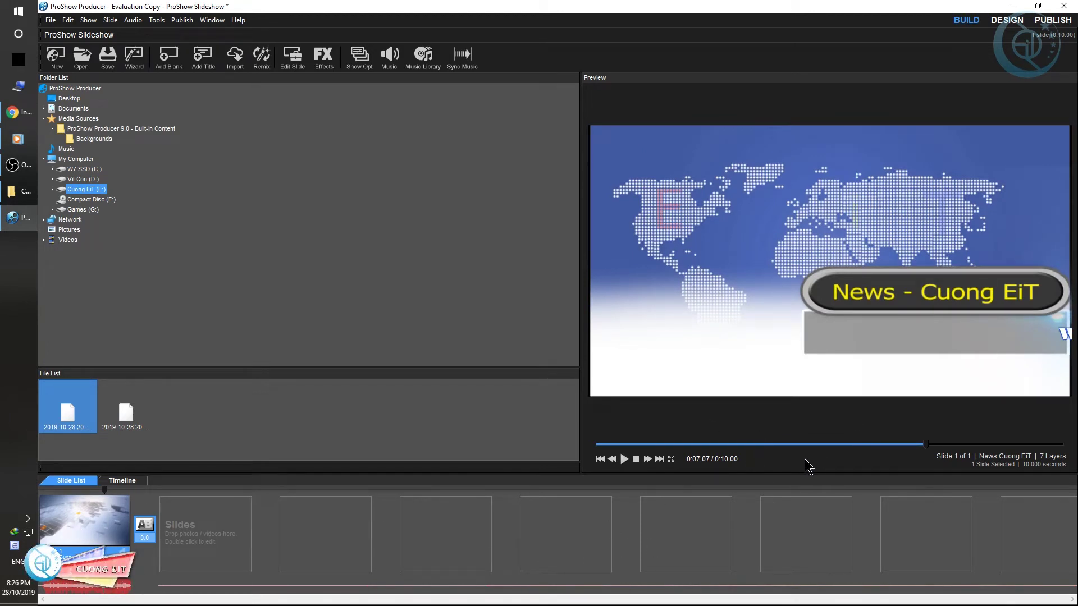
pyautogui.moveTo(791, 445); pyautogui.dragTo(765, 444)
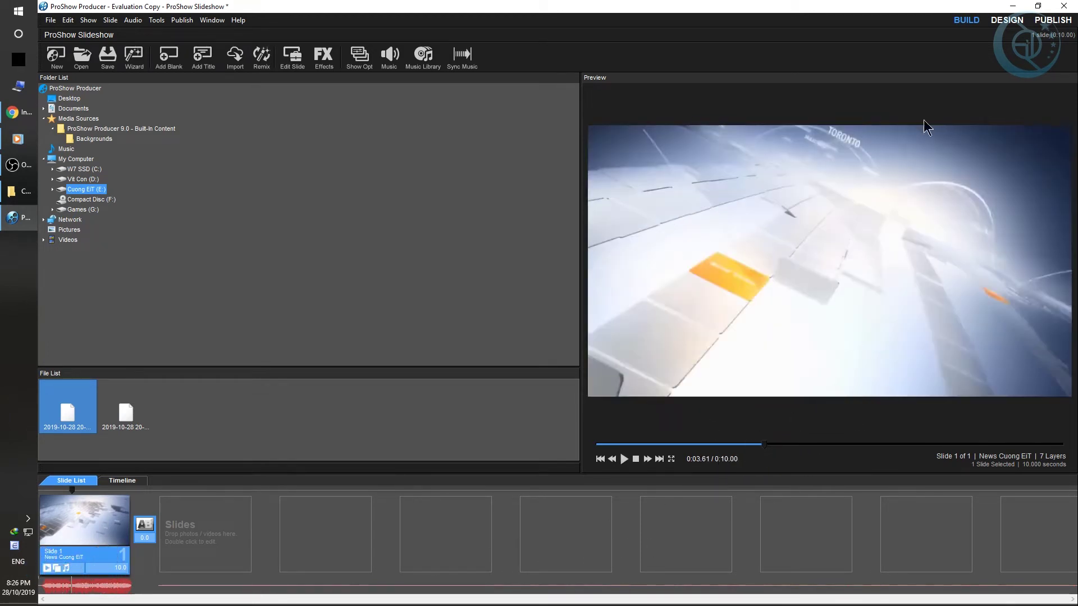
pyautogui.click(1017, 5)
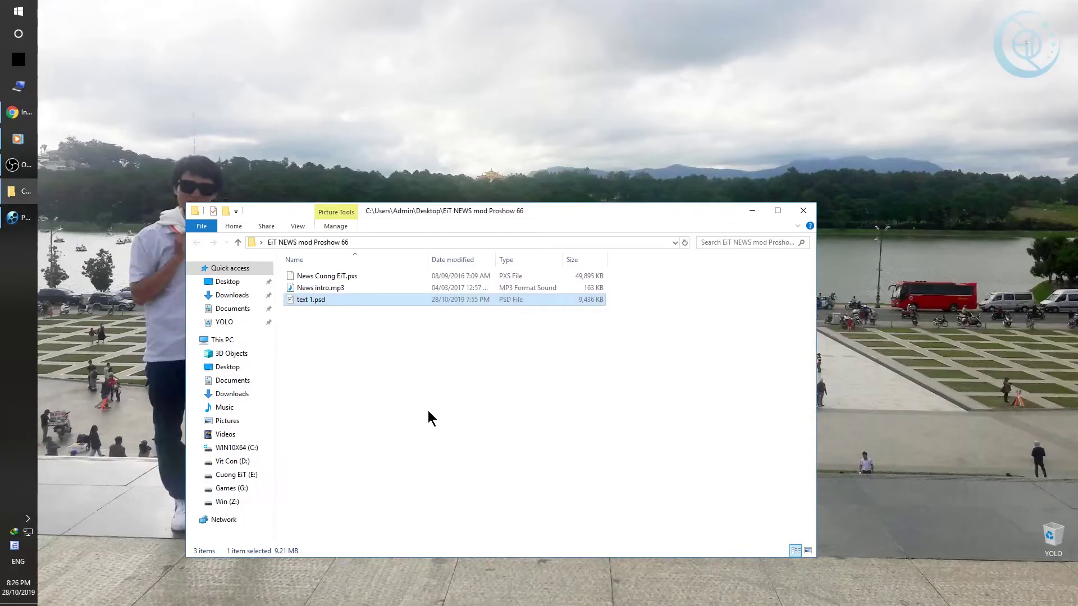
# Listen to News intro.mp3 in MPC-HC, close the player, and bring ProShow back
pyautogui.click(330, 288)
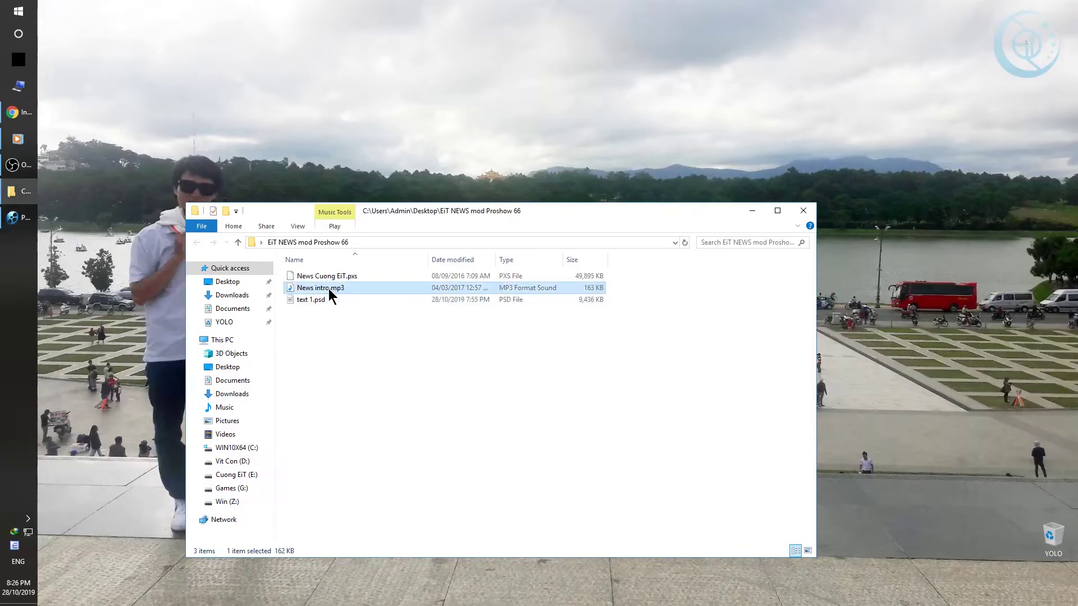
pyautogui.rightClick(337, 290)
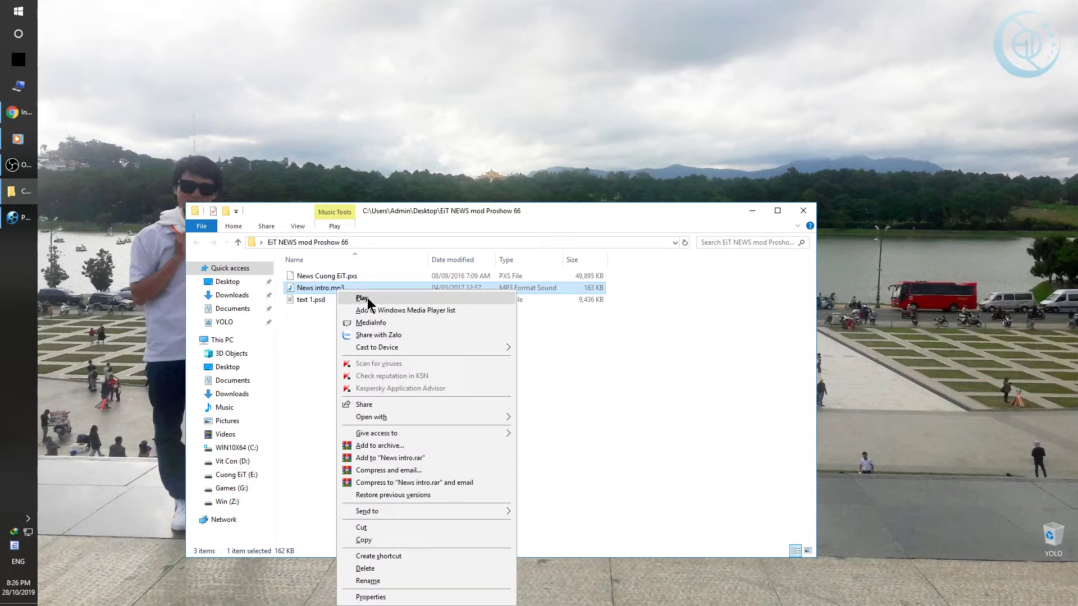
pyautogui.moveTo(438, 418)
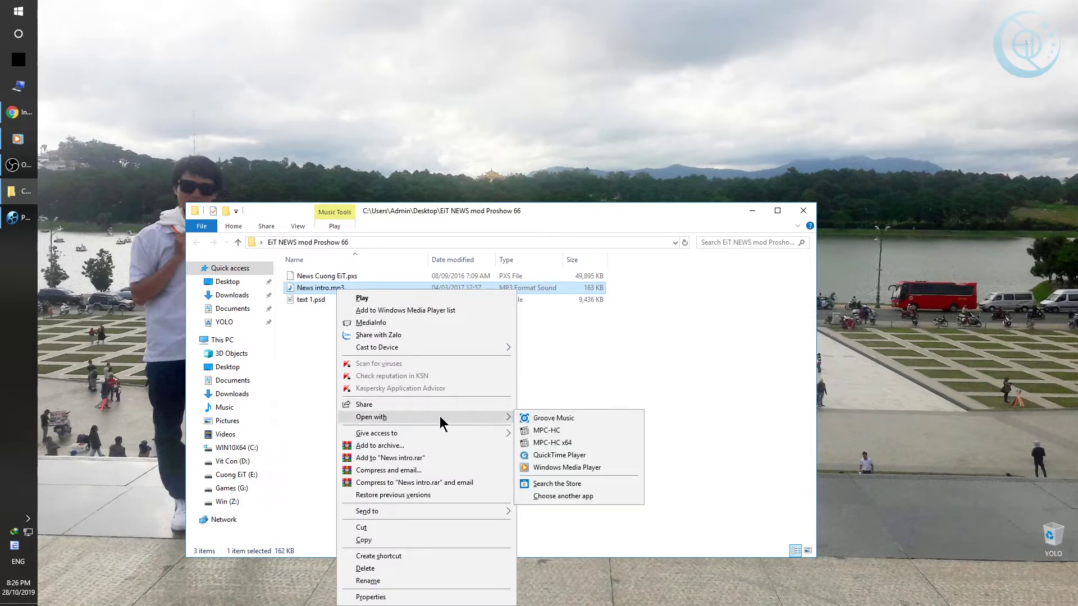
pyautogui.click(566, 430)
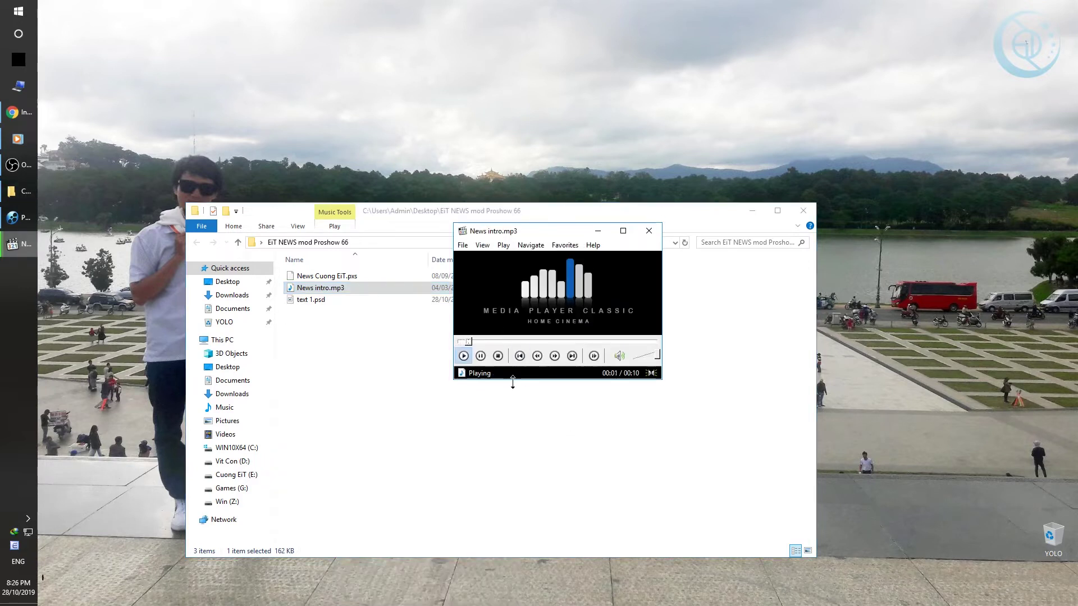
pyautogui.click(650, 232)
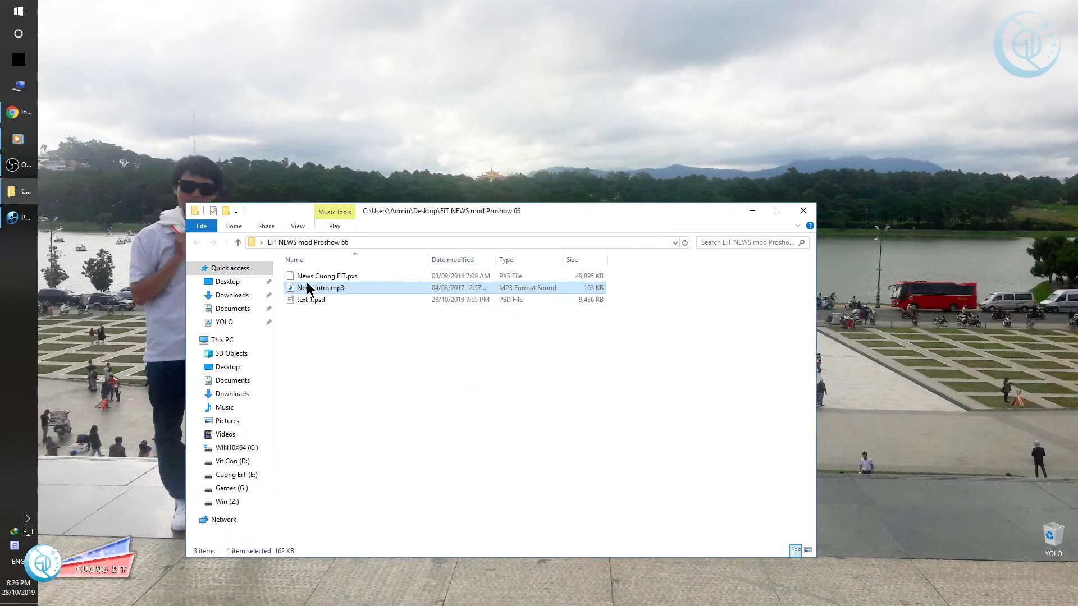
pyautogui.moveTo(320, 287); pyautogui.dragTo(41, 527)
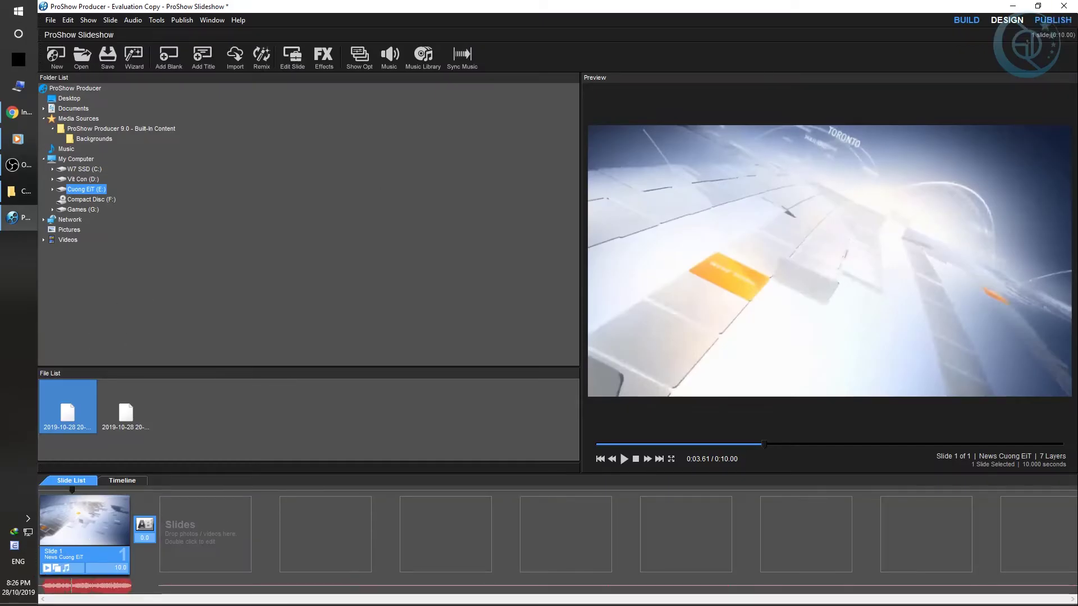
# Drop News intro.mp3 onto the show's Soundtrack row, then reopen Slide 1's options
pyautogui.click(1013, 7)
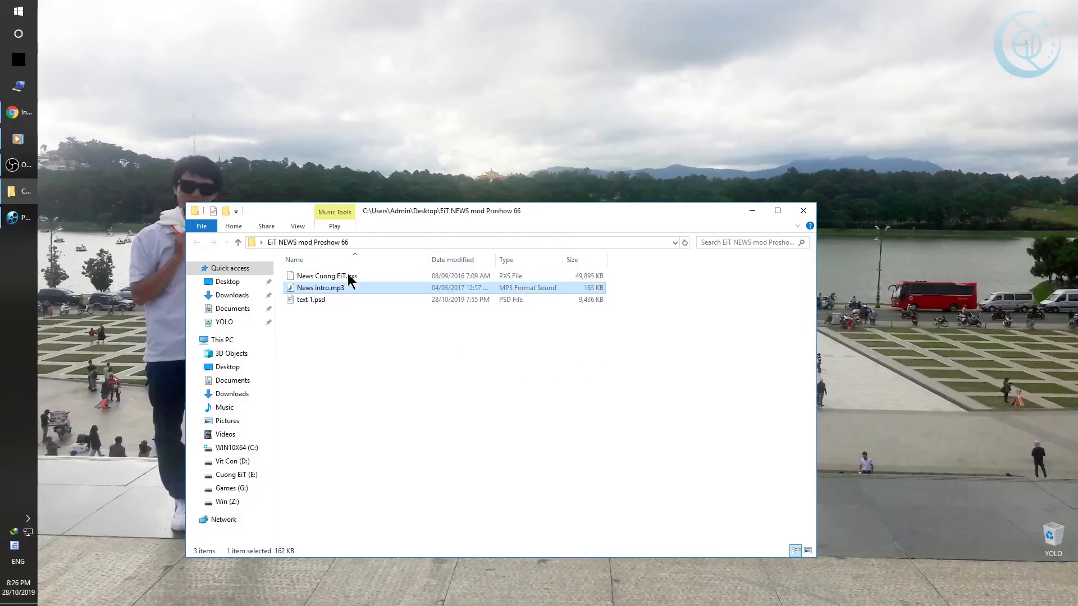
pyautogui.moveTo(343, 290)
pyautogui.mouseDown()
pyautogui.moveTo(287, 303)
pyautogui.moveTo(135, 520)
pyautogui.mouseUp()
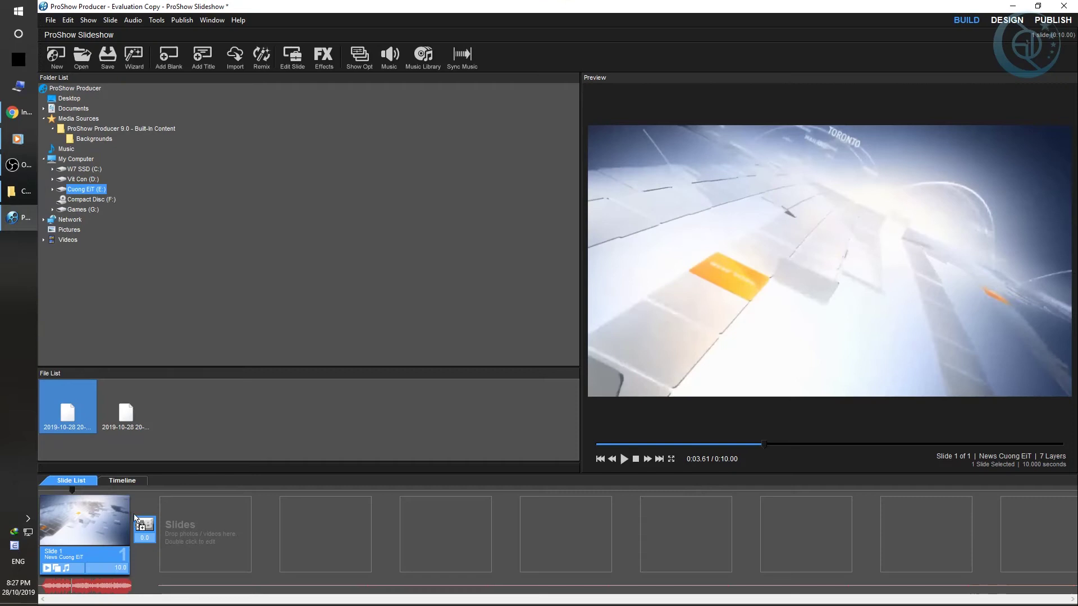
pyautogui.moveTo(97, 590); pyautogui.dragTo(99, 587)
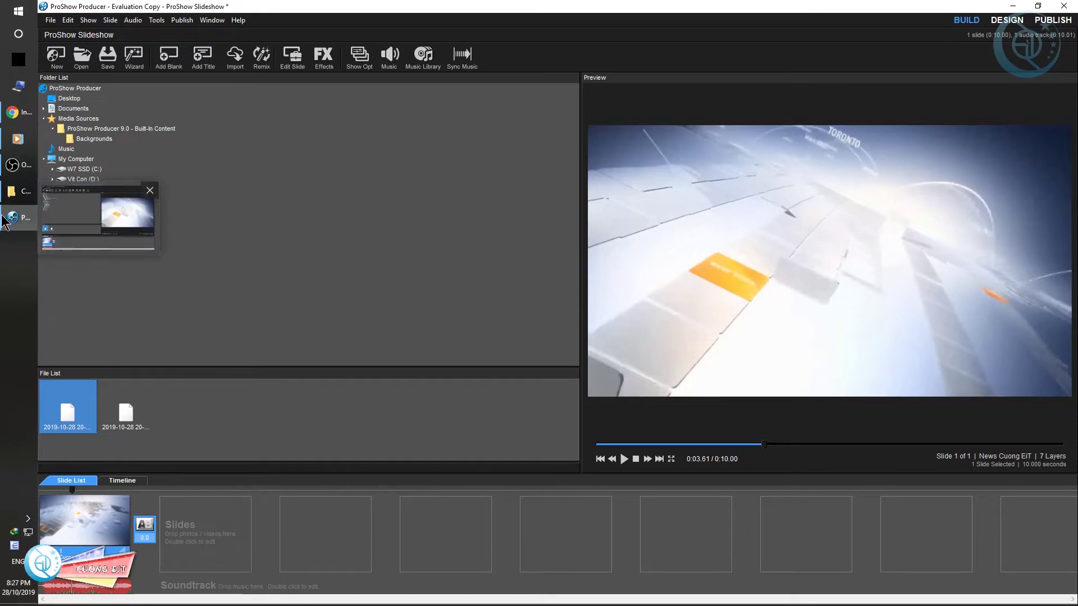
pyautogui.click(19, 191)
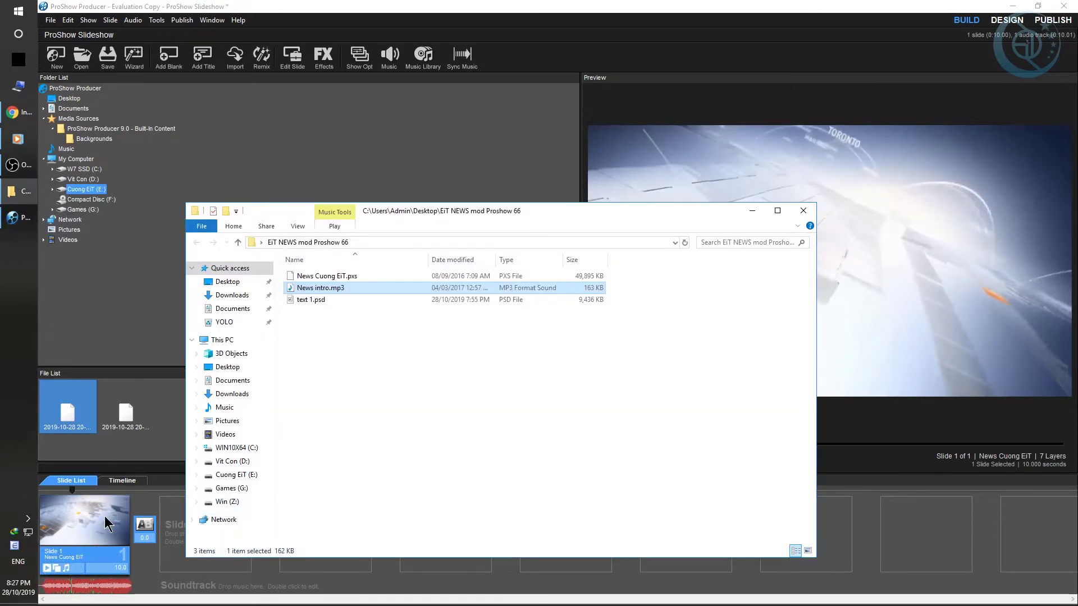
pyautogui.click(105, 517)
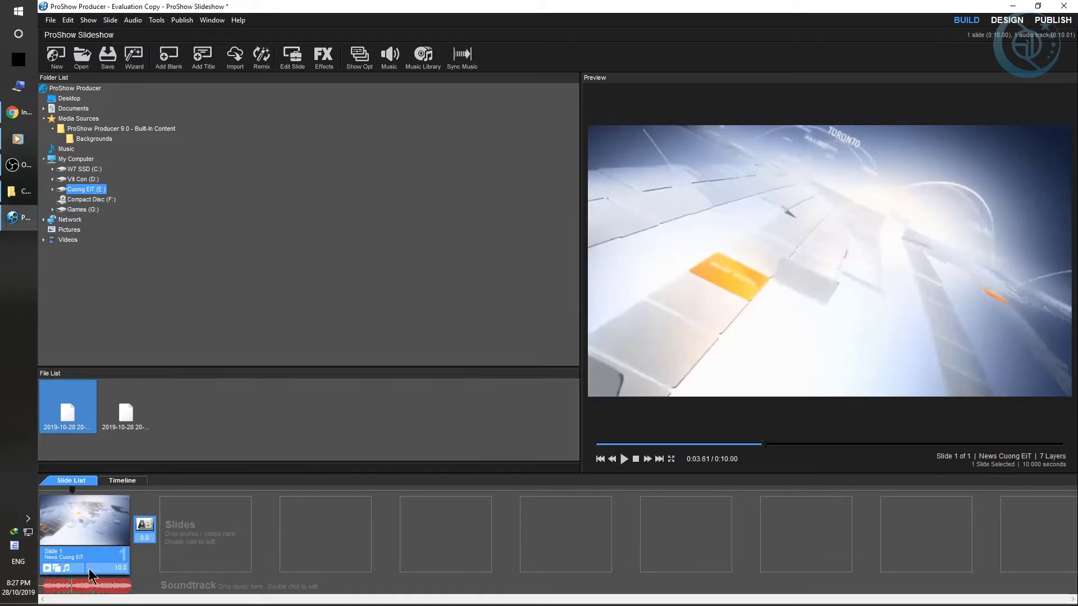
pyautogui.doubleClick(92, 516)
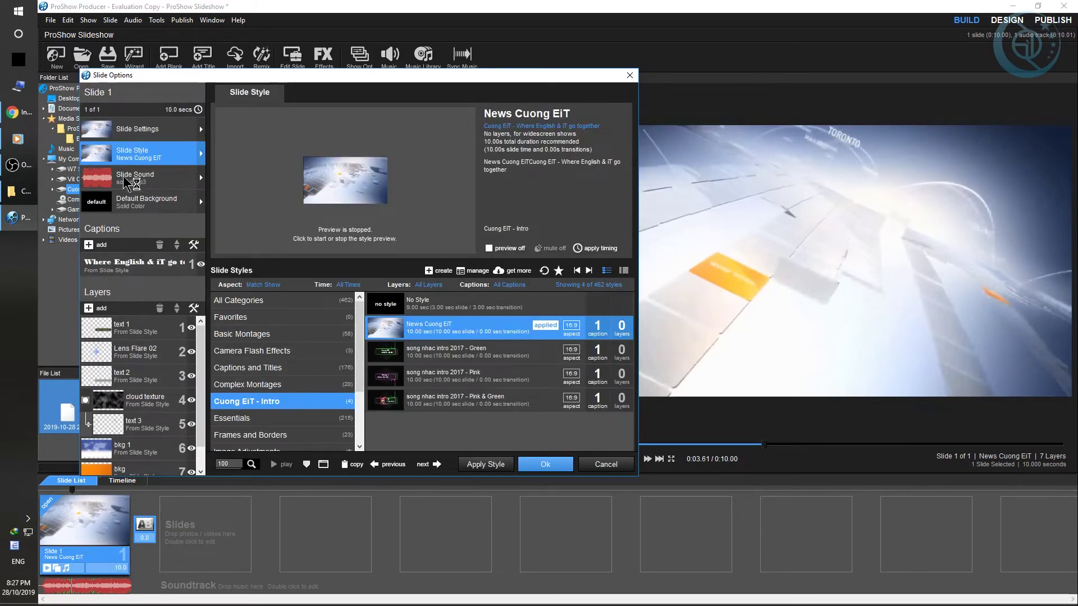
# Remove Slide 1's own sound and play the preview with only the News intro.mp3 soundtrack
pyautogui.click(134, 179)
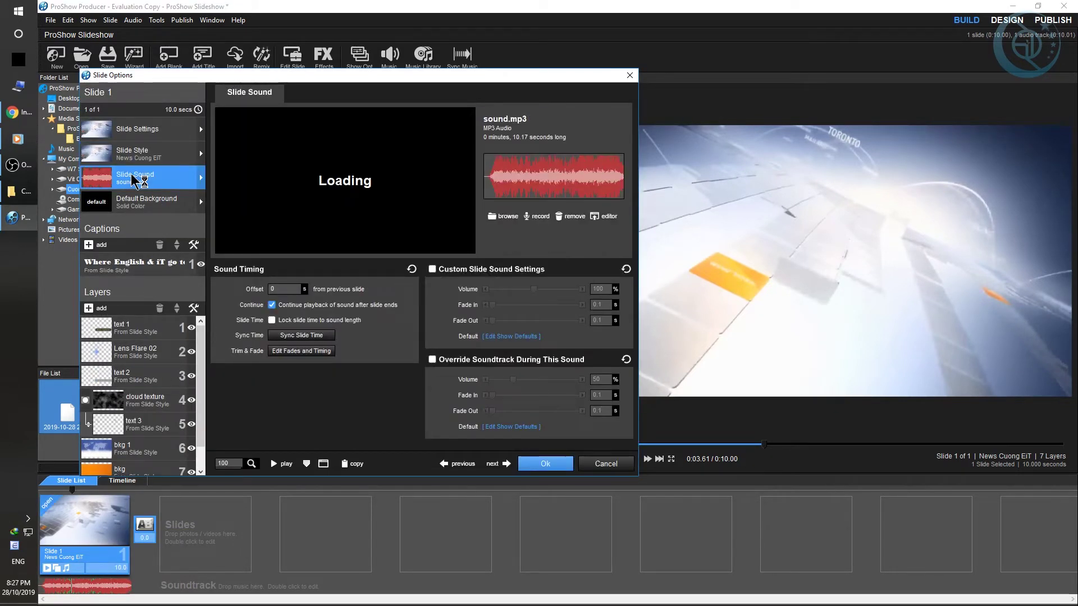
pyautogui.click(573, 217)
pyautogui.click(543, 463)
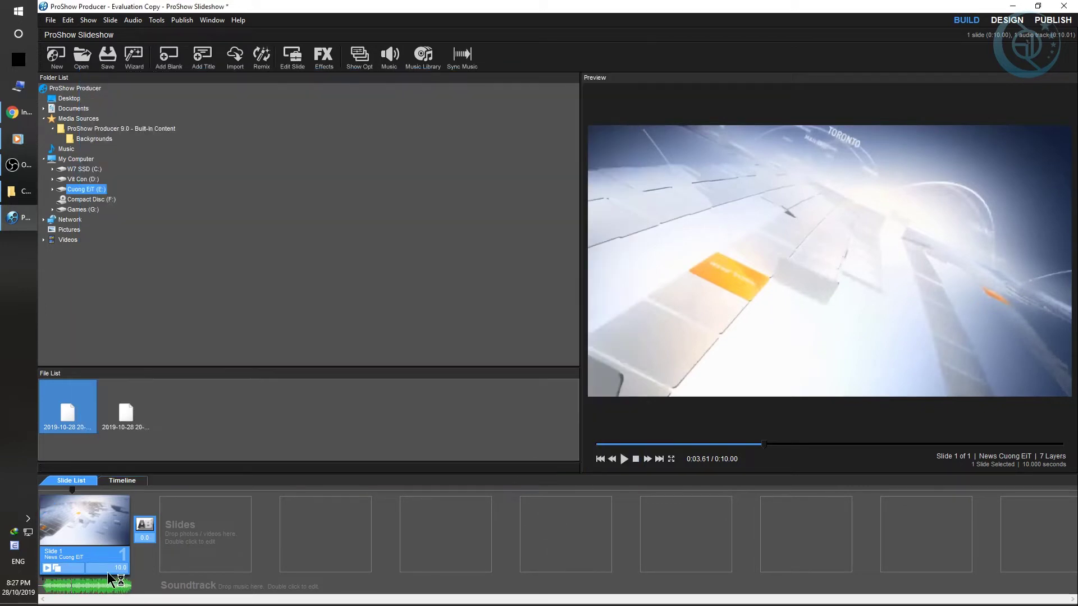
pyautogui.click(18, 190)
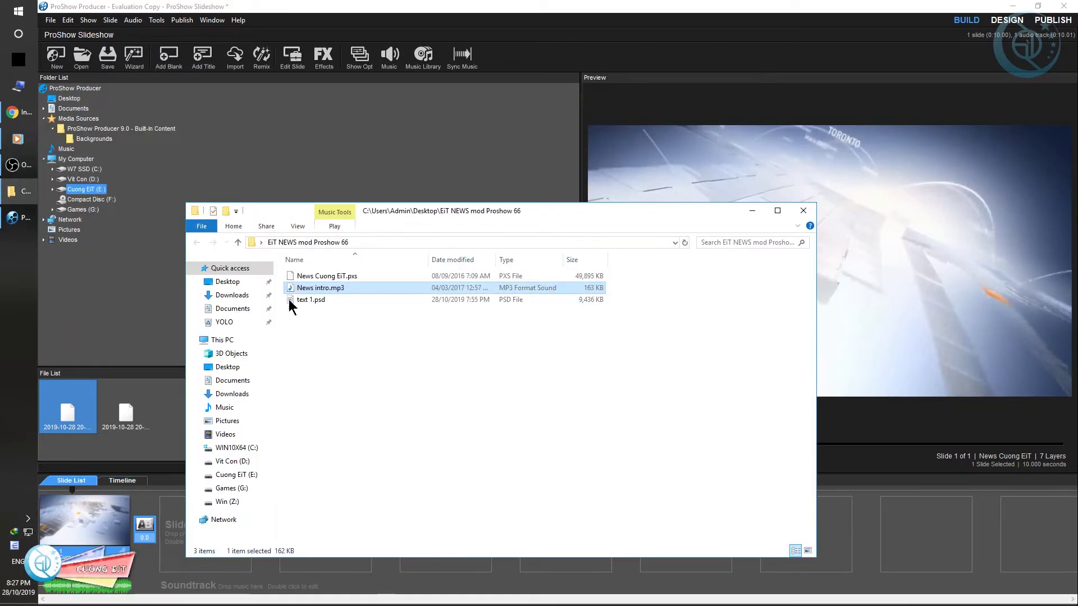
pyautogui.moveTo(360, 288); pyautogui.dragTo(94, 517)
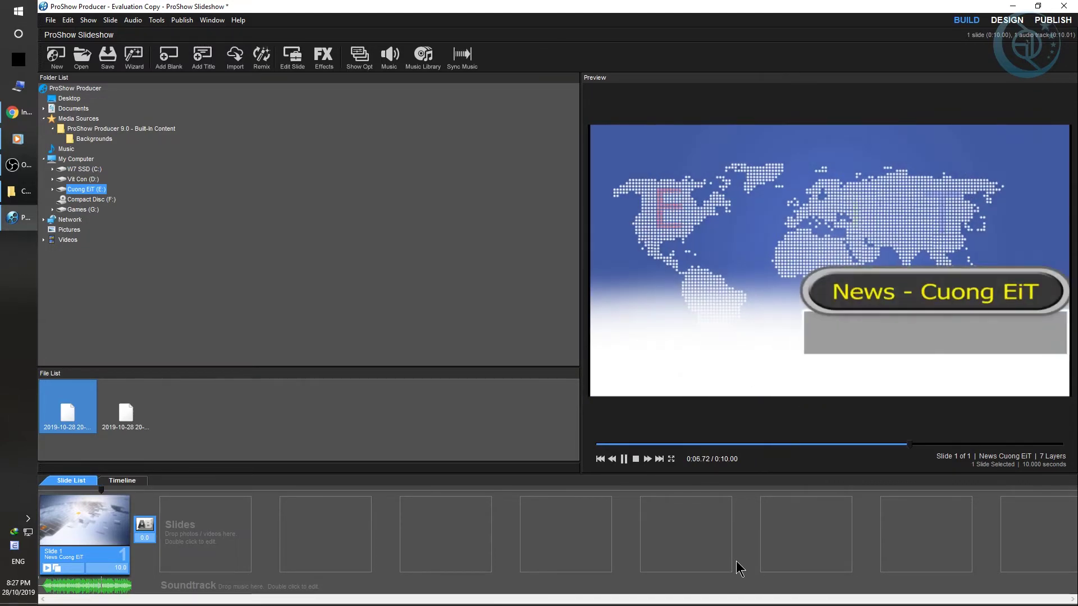
pyautogui.press('space')
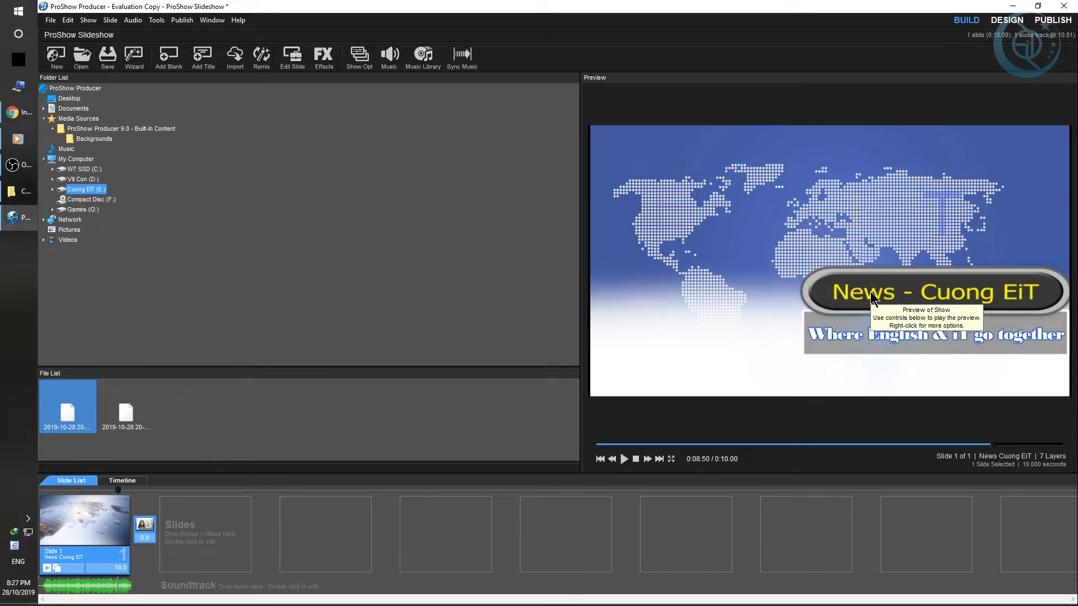
pyautogui.click(1012, 6)
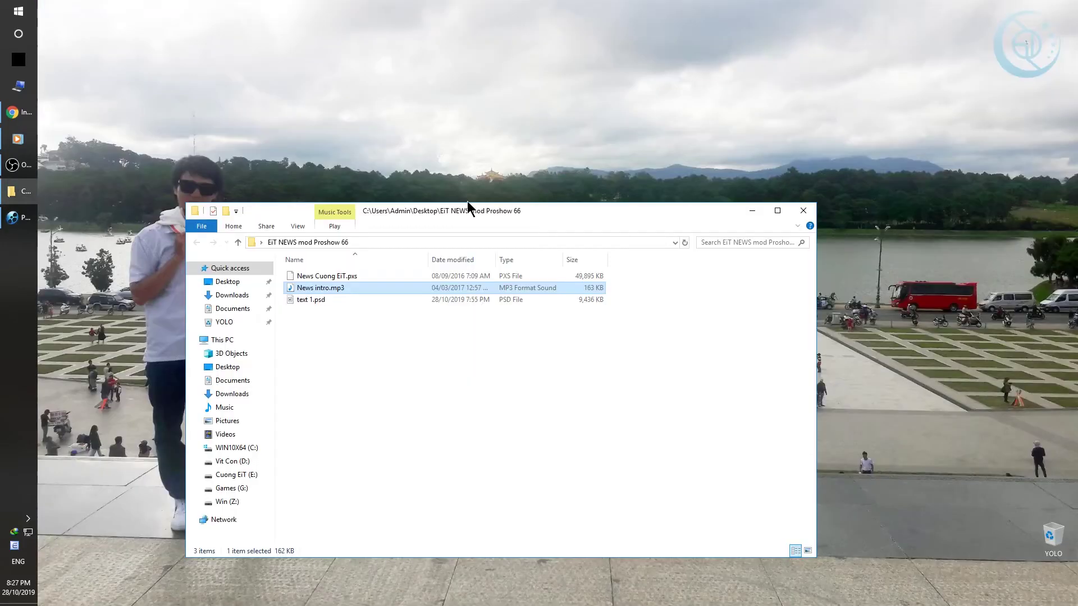
# Launch Photoshop and open text 1.psd from the EiT NEWS mod Proshow 66 folder
pyautogui.click(18, 11)
pyautogui.click(157, 78)
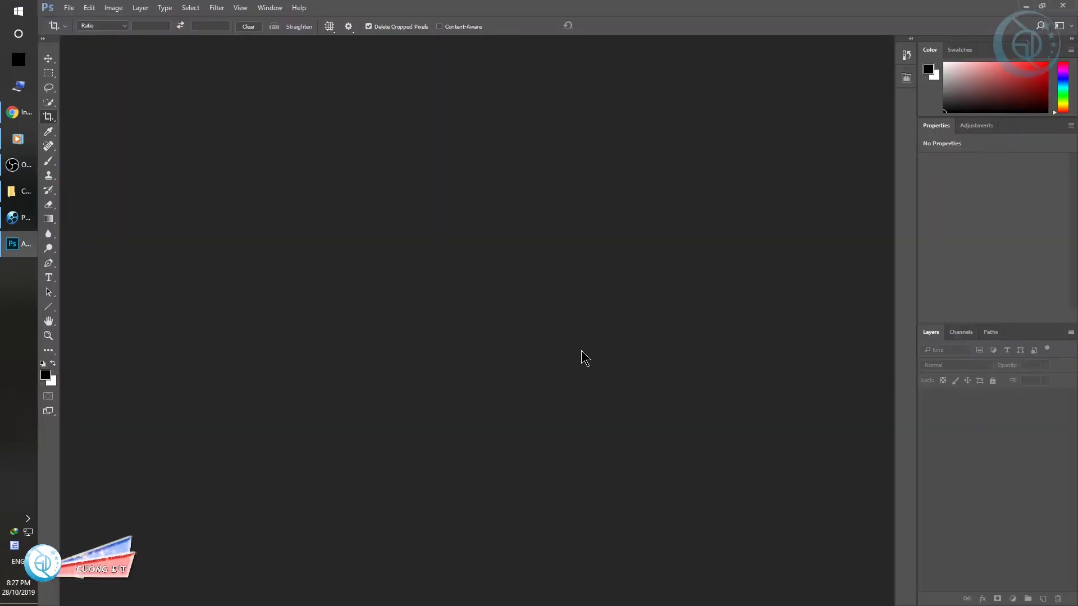
pyautogui.click(69, 8)
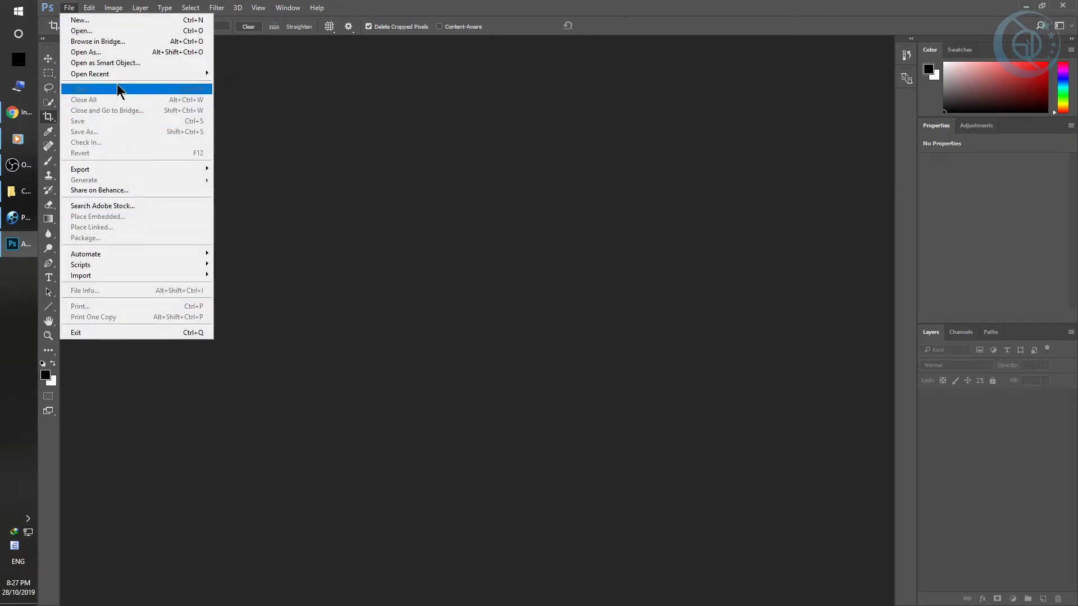
pyautogui.click(144, 31)
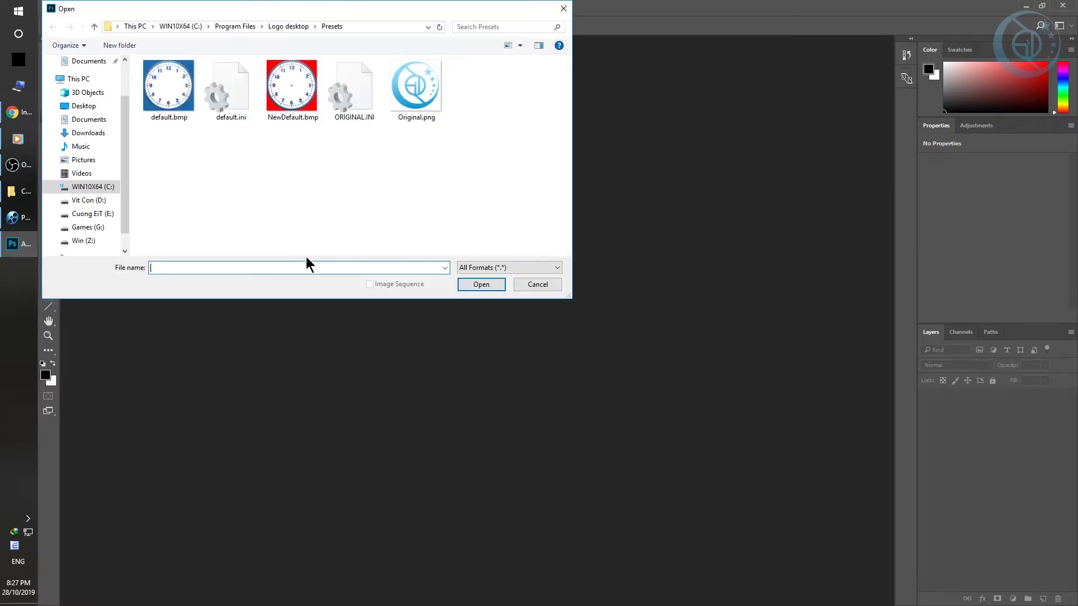
pyautogui.click(93, 106)
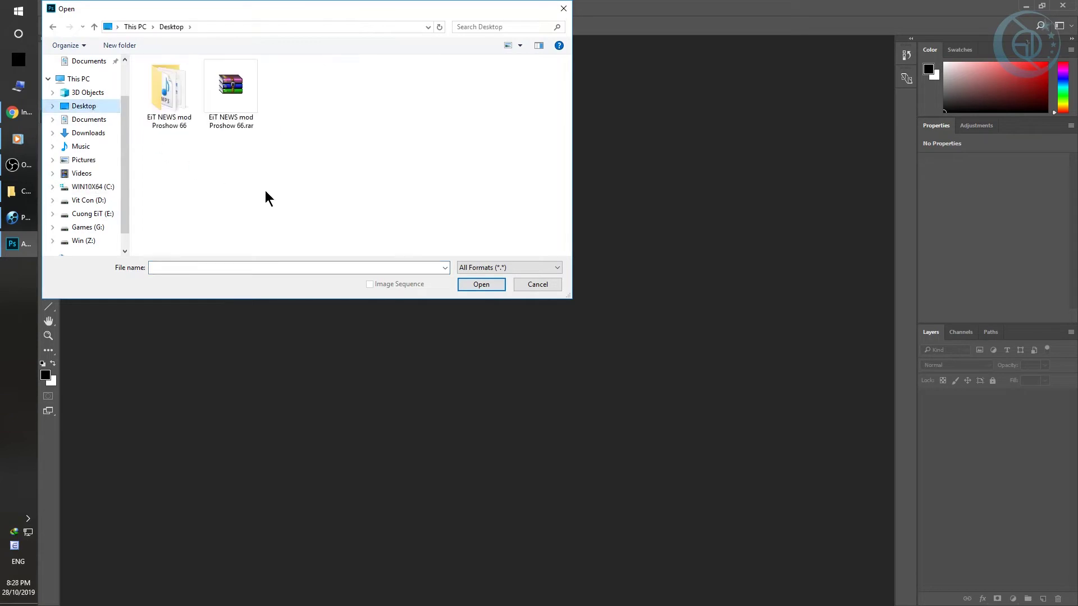
pyautogui.doubleClick(175, 95)
pyautogui.click(161, 102)
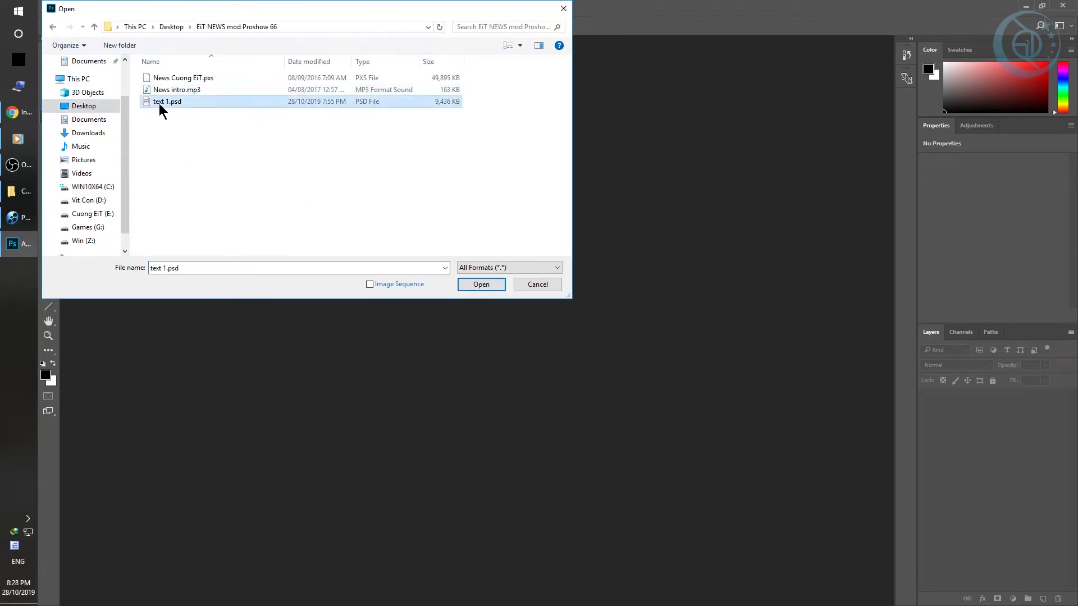
pyautogui.press('Escape')
pyautogui.click(19, 191)
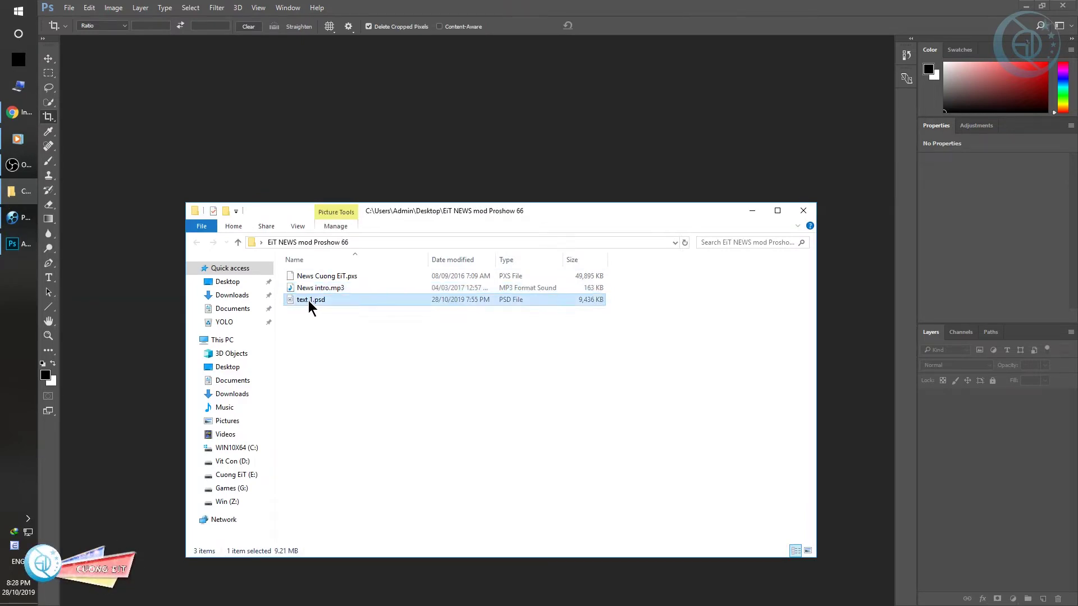
pyautogui.moveTo(312, 303); pyautogui.dragTo(242, 152)
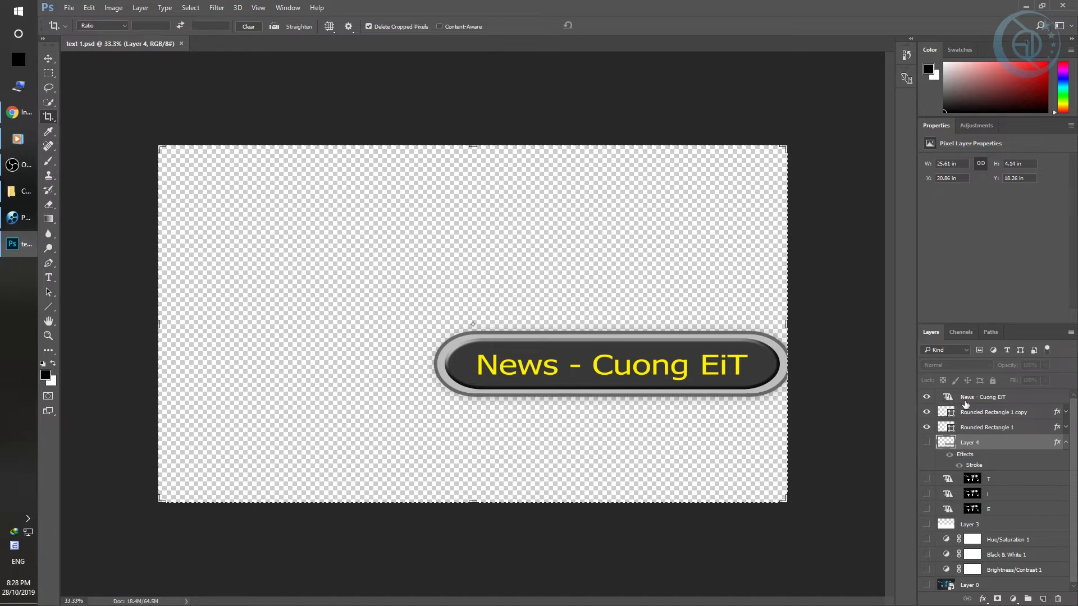
# Open the 'News - Cuong EiT' title layer for text editing
pyautogui.doubleClick(948, 397)
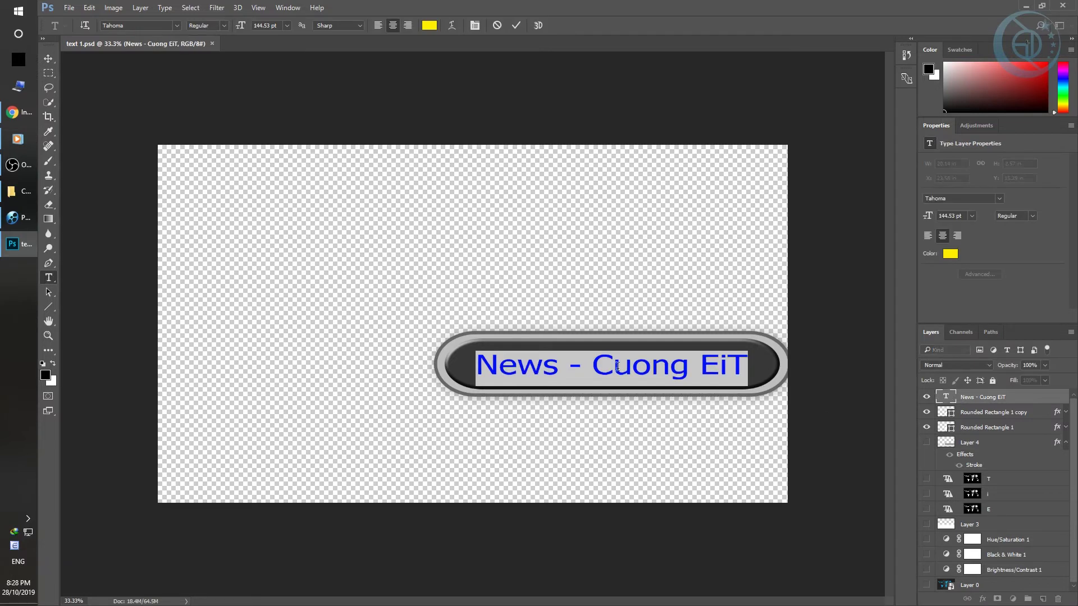
pyautogui.click(949, 399)
pyautogui.doubleClick(947, 397)
pyautogui.doubleClick(948, 397)
# Switch UniKey input to Vietnamese, then select the whole title text with the Type tool
pyautogui.click(14, 545)
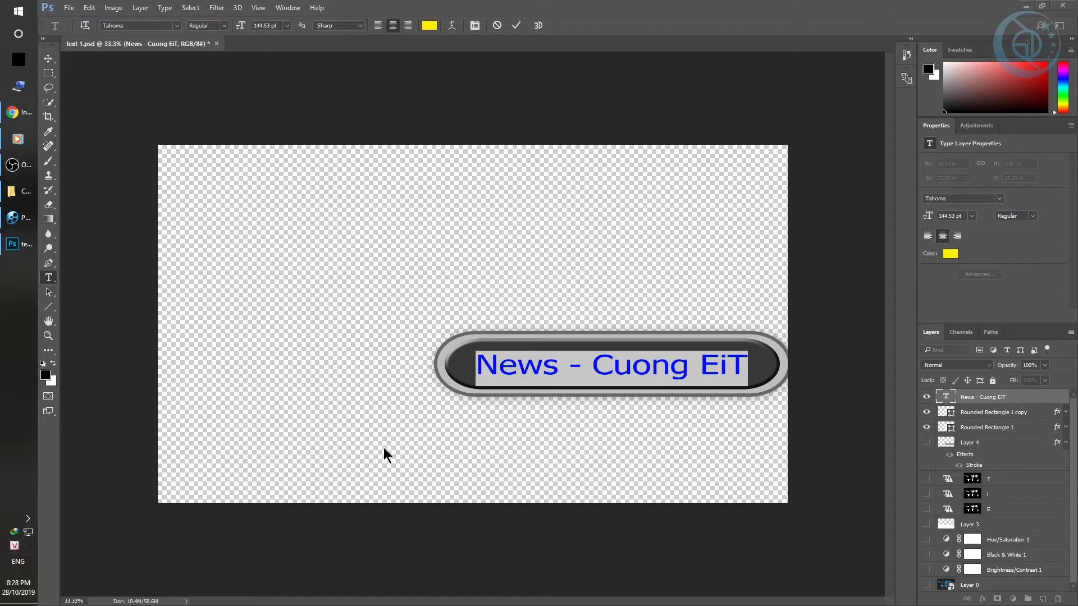
pyautogui.click(643, 371)
pyautogui.click(632, 366)
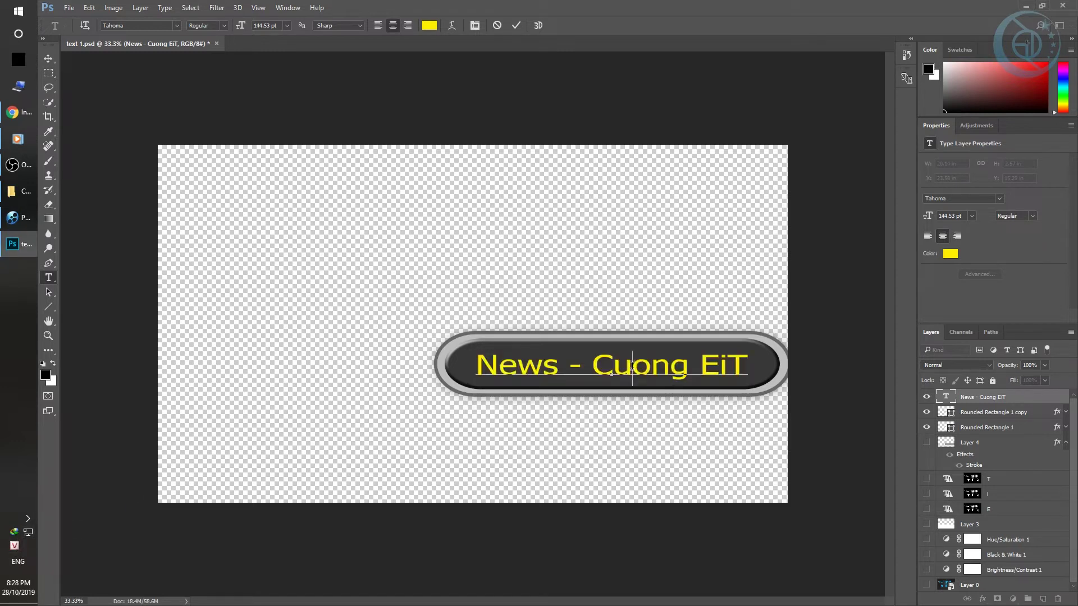
pyautogui.hotkey('ctrl', 'a')
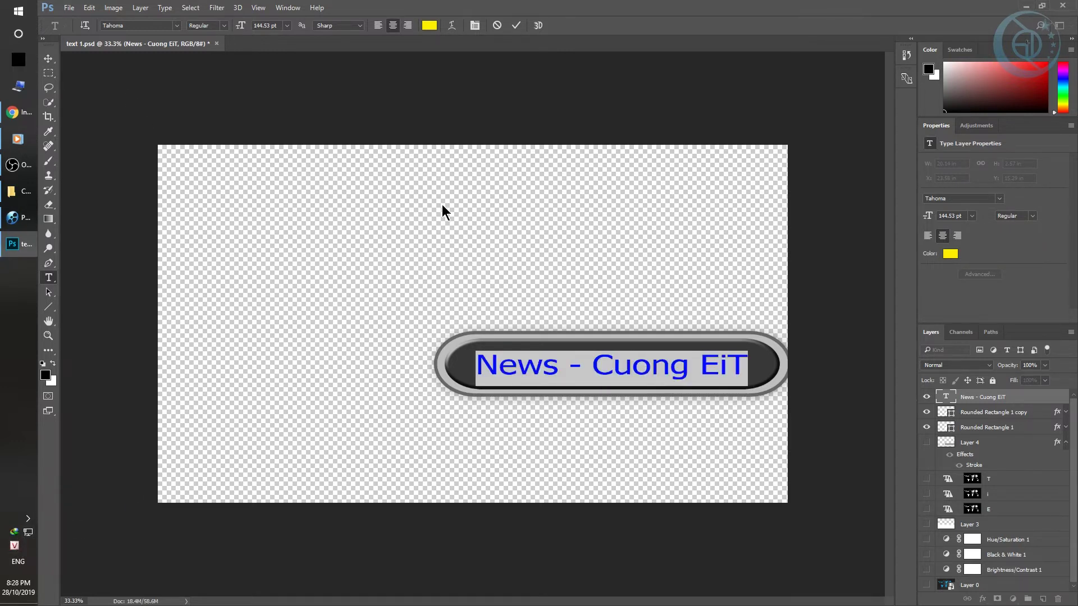
pyautogui.press('c')
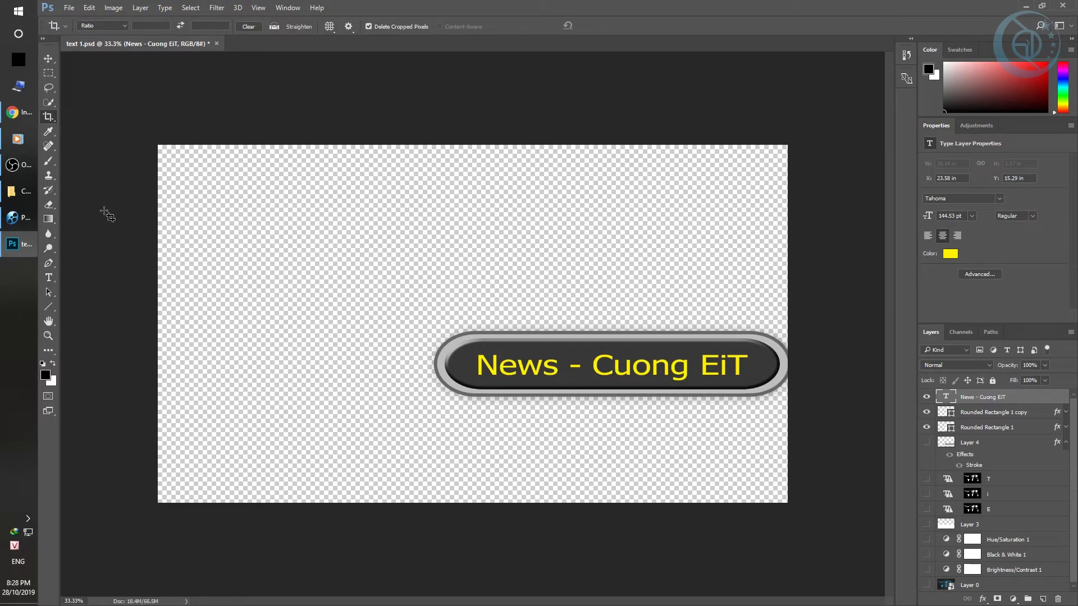
pyautogui.click(49, 278)
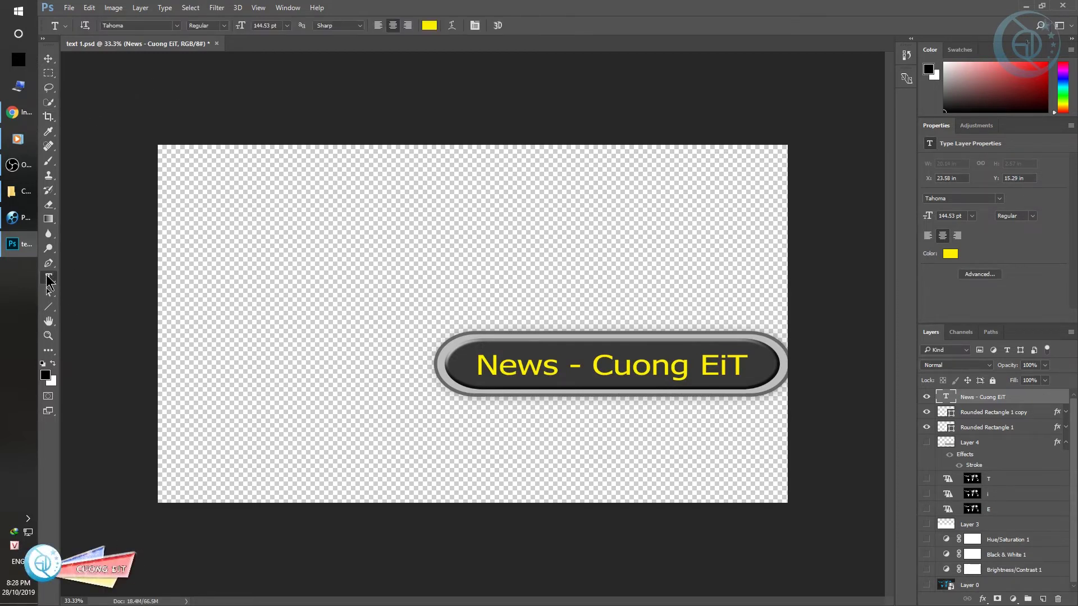
pyautogui.click(563, 365)
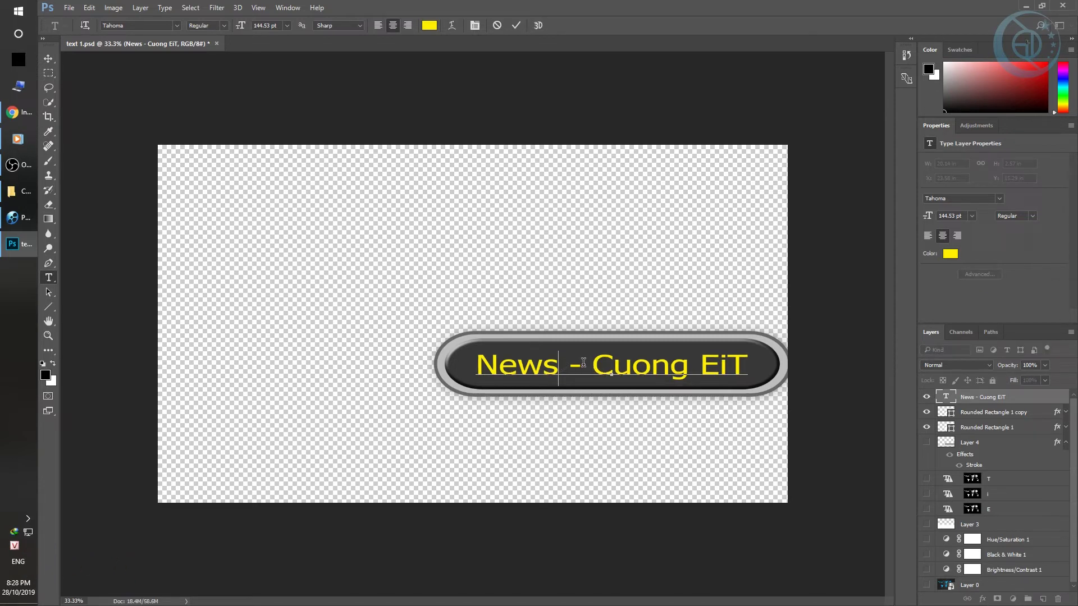
pyautogui.tripleClick(604, 365)
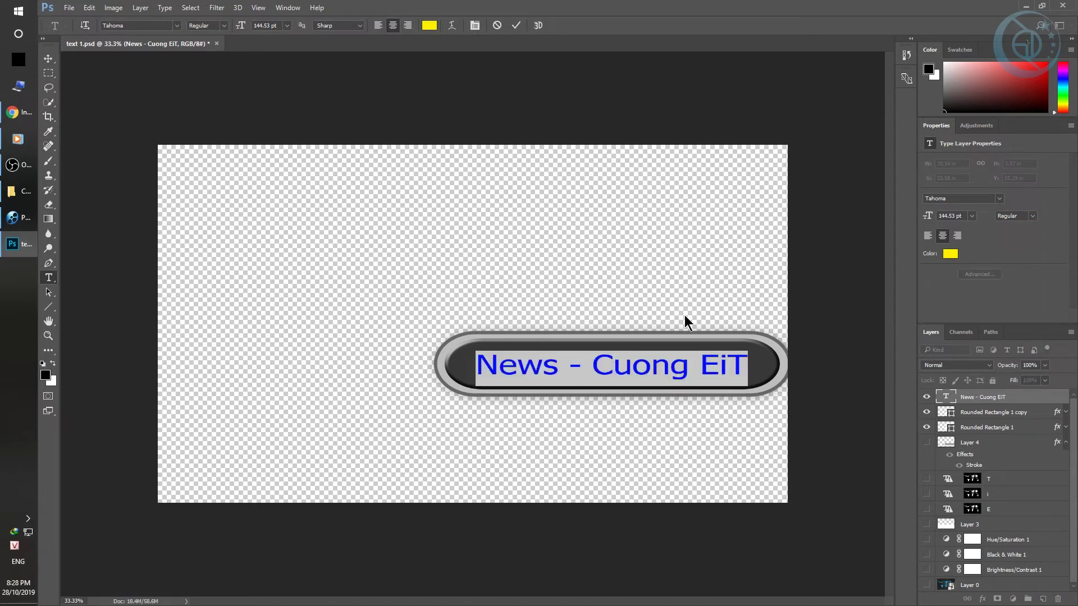
# Retype the title as 'Cường EiT - Proshow 66' and shrink it to 122.53 pt
pyautogui.write('Cuongwf ')
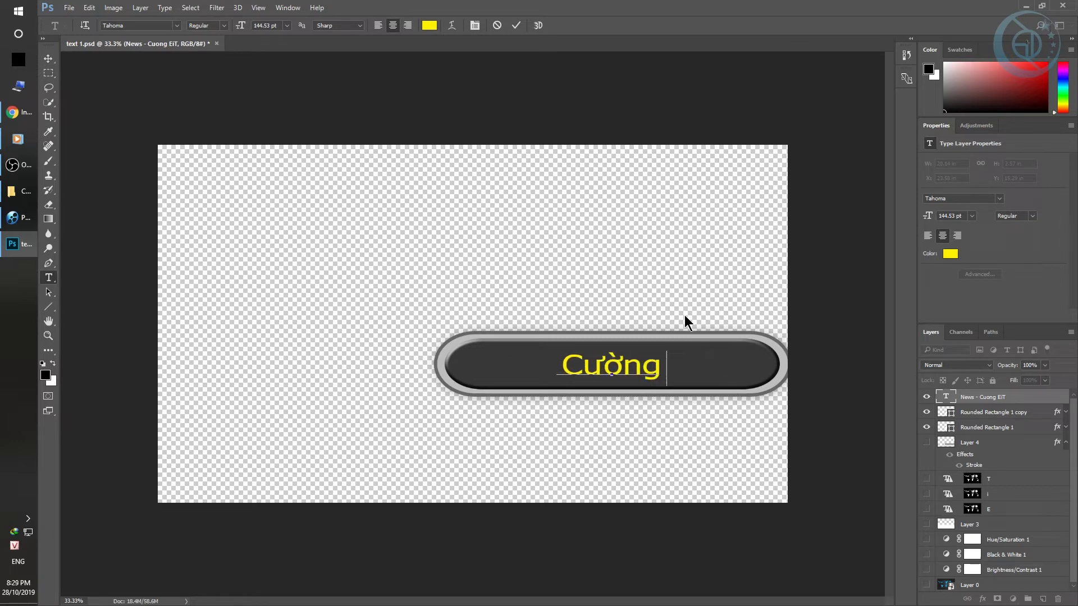
pyautogui.write('EiT')
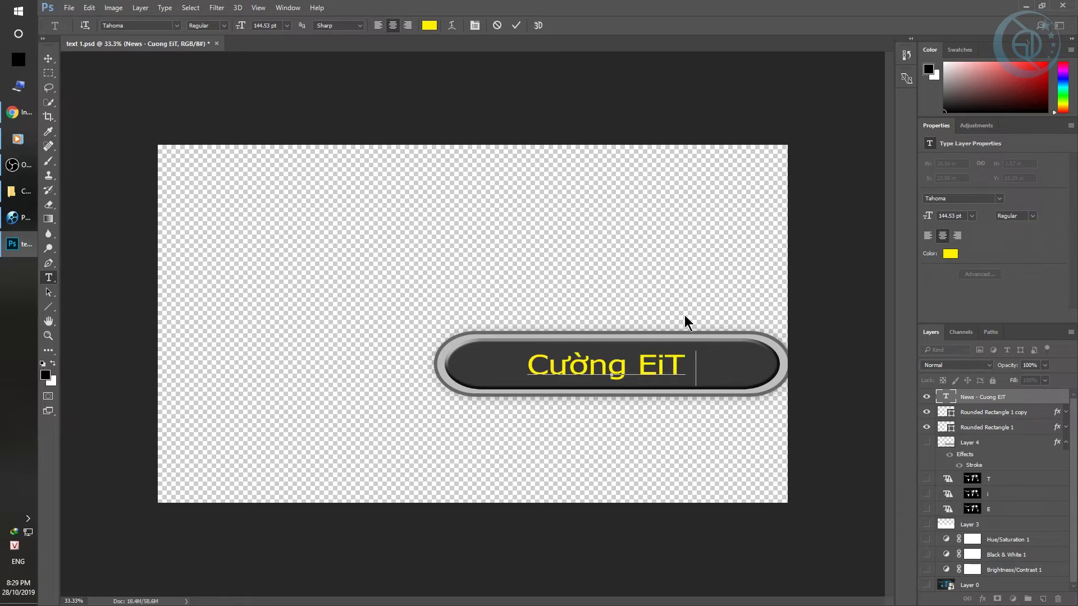
pyautogui.write('- Pro')
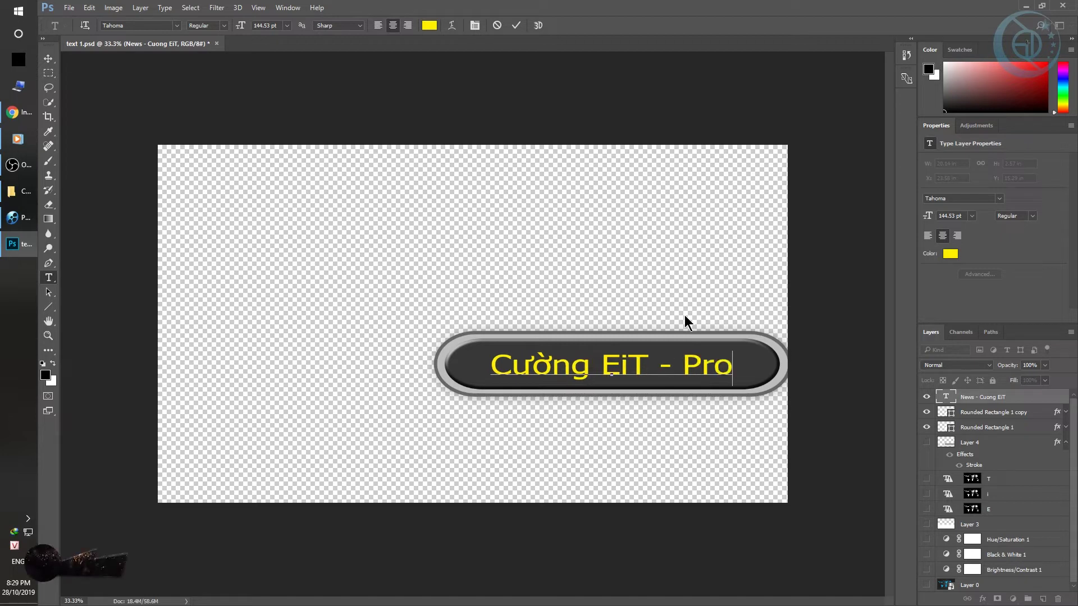
pyautogui.write('s')
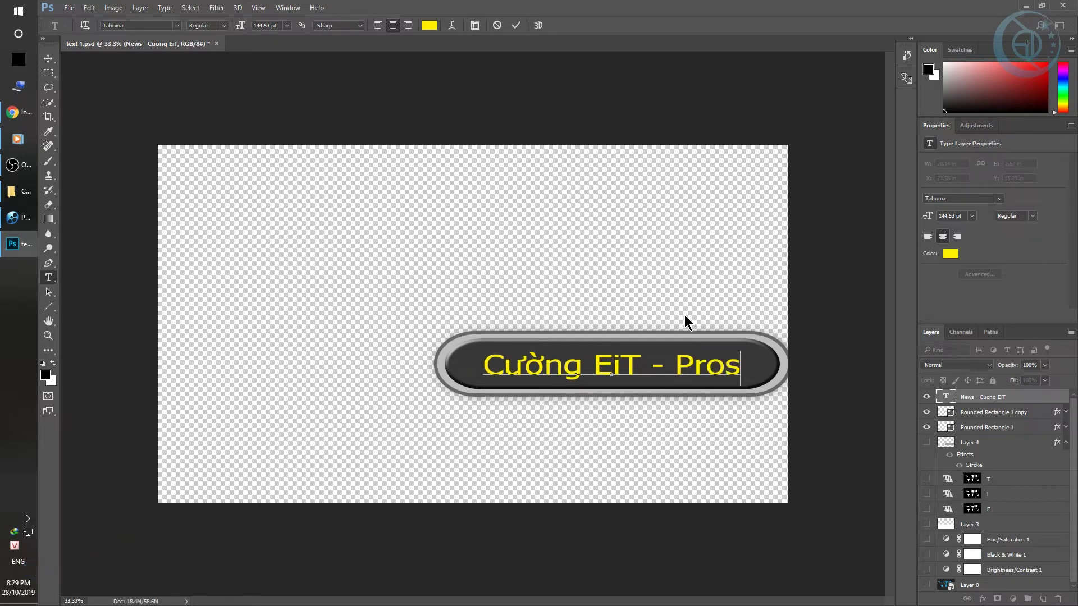
pyautogui.write('how')
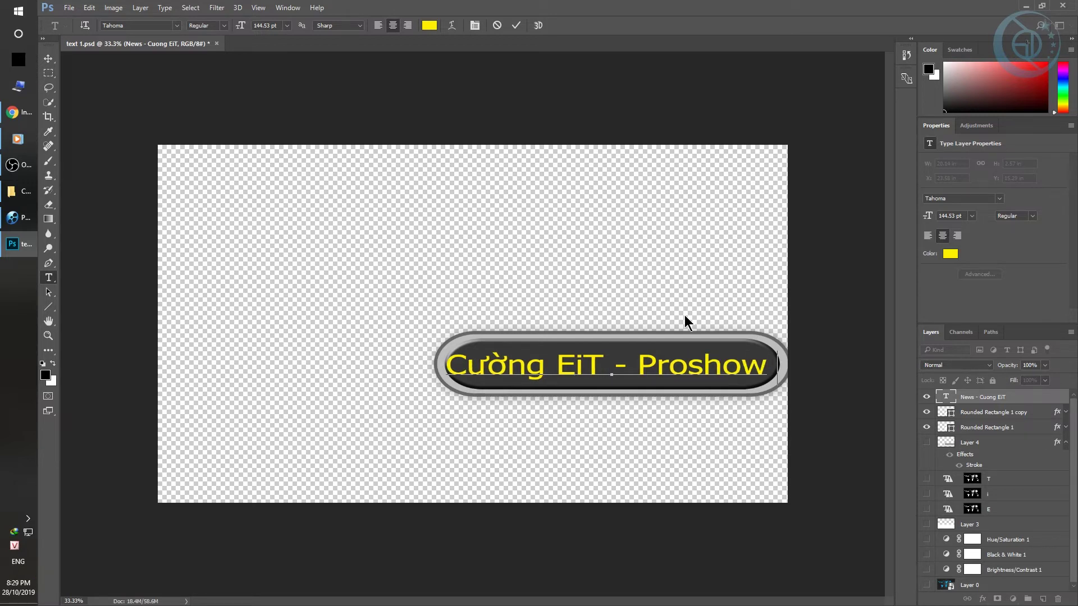
pyautogui.write(' 66')
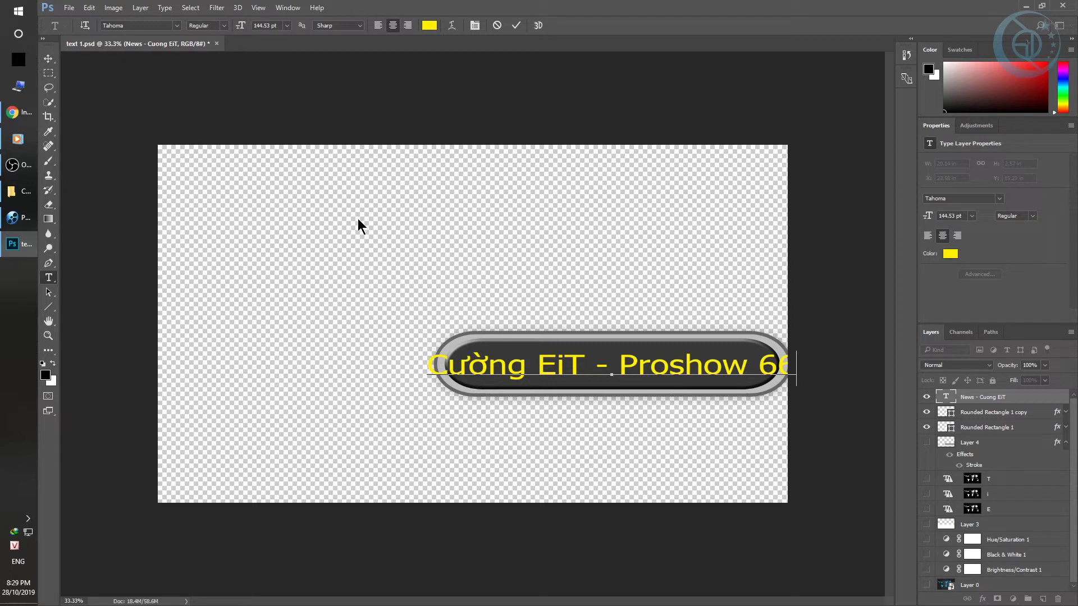
pyautogui.hotkey('ctrl', 'a')
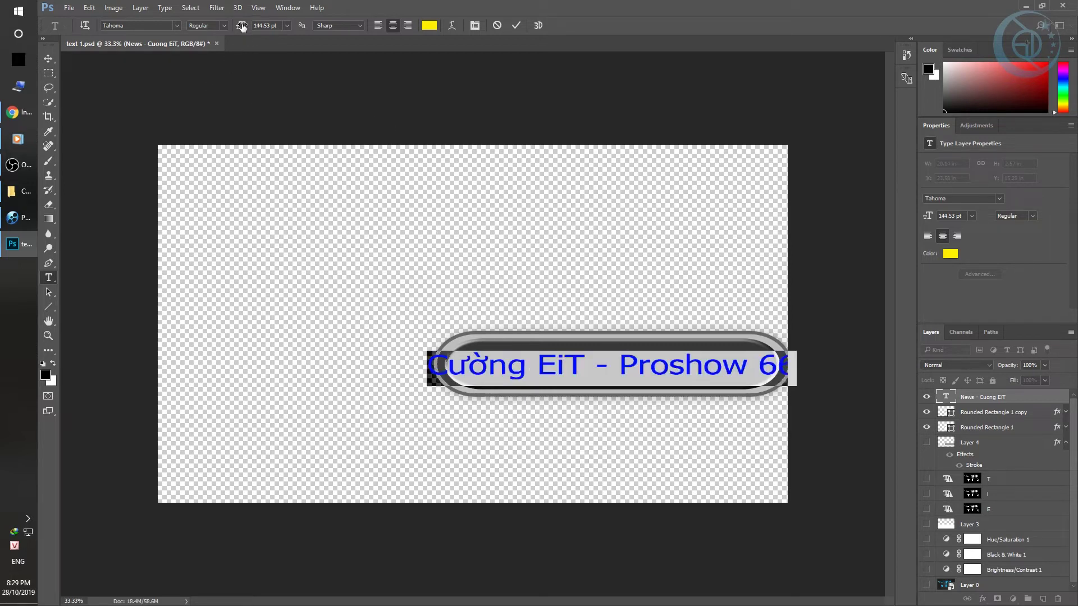
pyautogui.moveTo(241, 26); pyautogui.dragTo(233, 32)
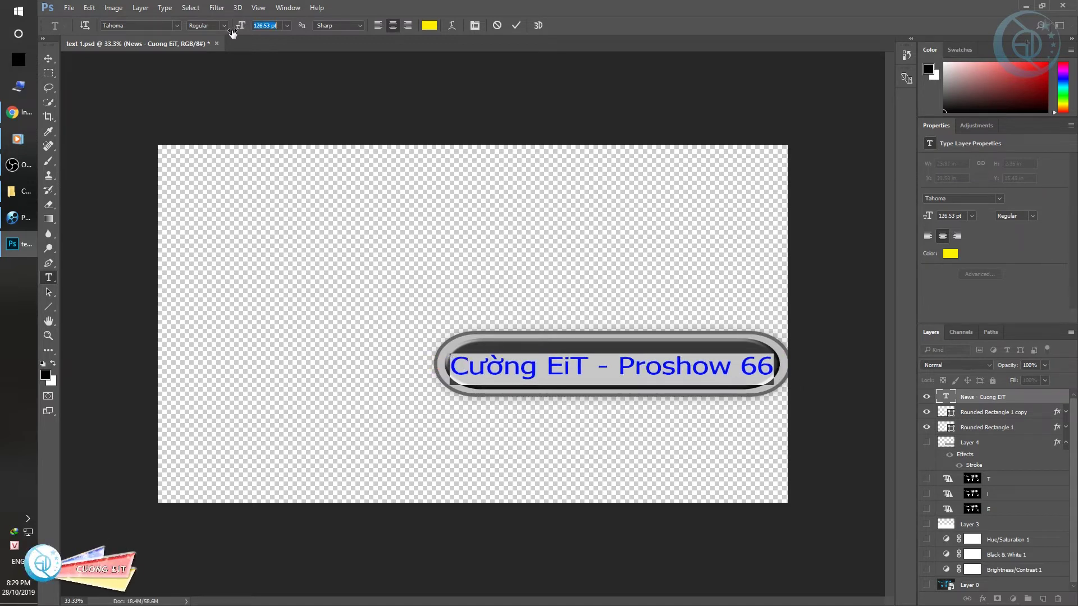
pyautogui.moveTo(233, 33); pyautogui.dragTo(229, 32)
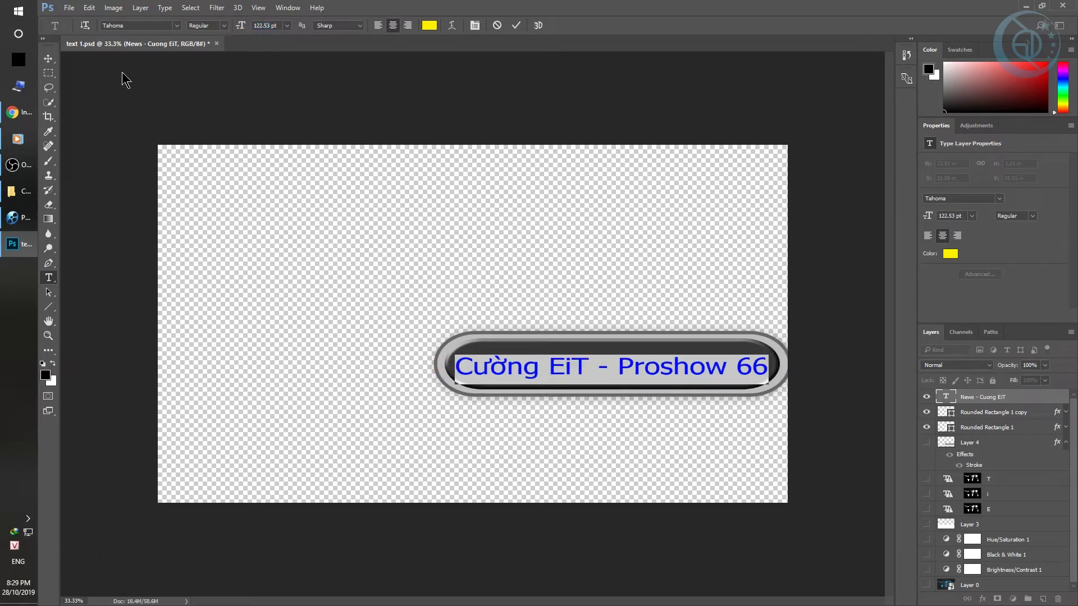
# Commit the title edit, reselect 'Cường EiT - Proshow 66' and start replacing its Tahoma 122.53 pt font
pyautogui.click(52, 62)
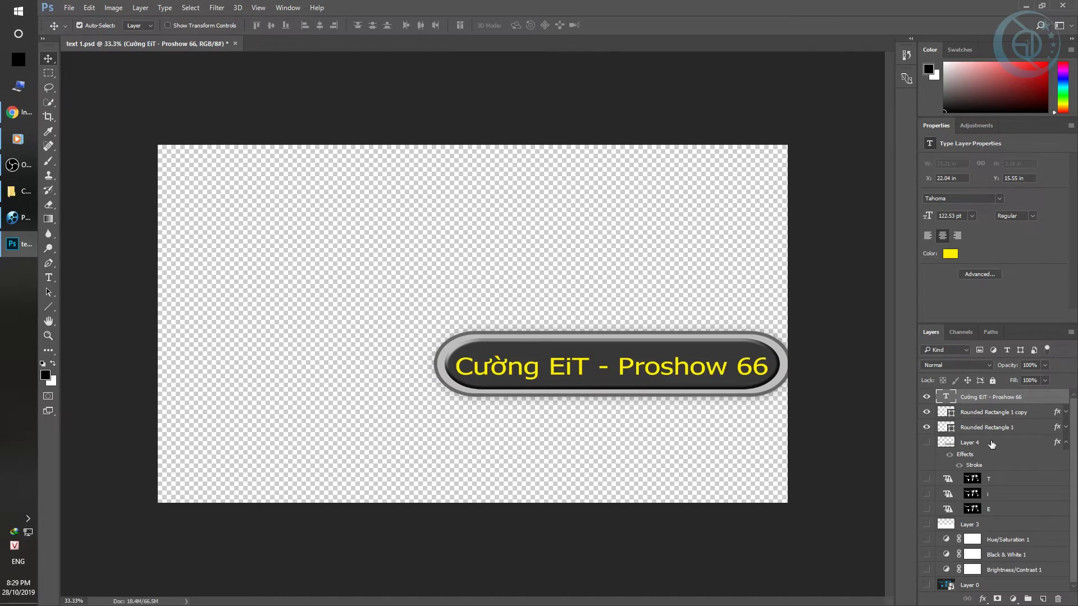
pyautogui.doubleClick(947, 397)
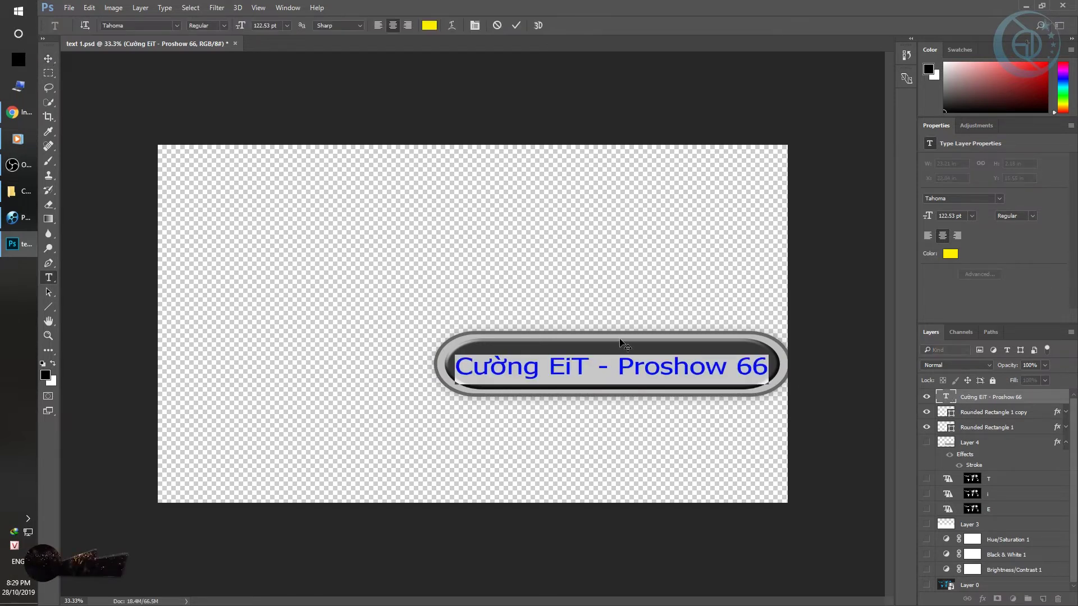
pyautogui.click(151, 25)
pyautogui.write('u')
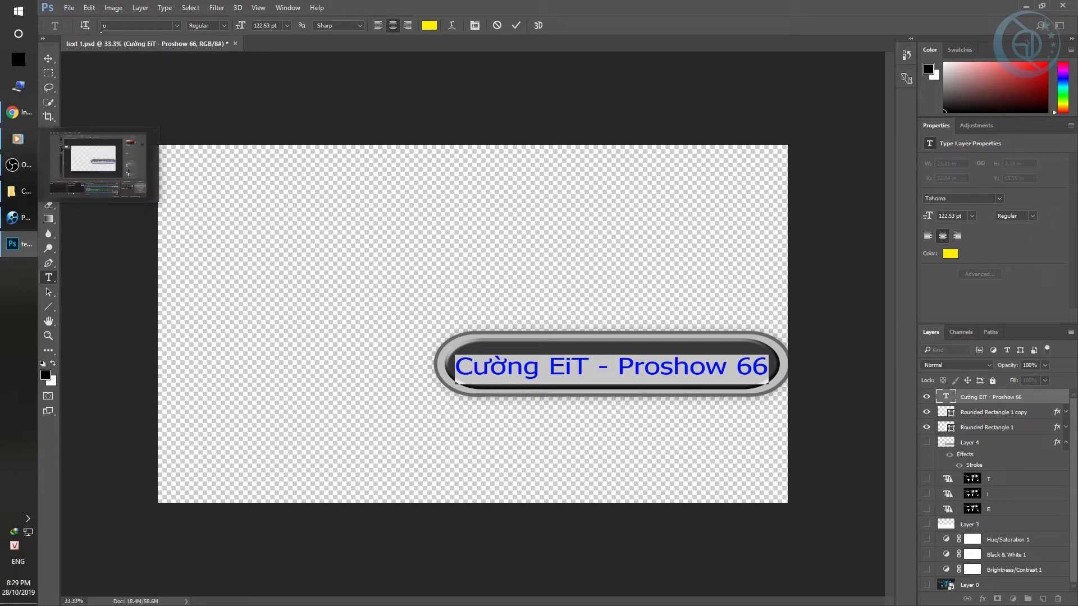
pyautogui.moveTo(16, 112)
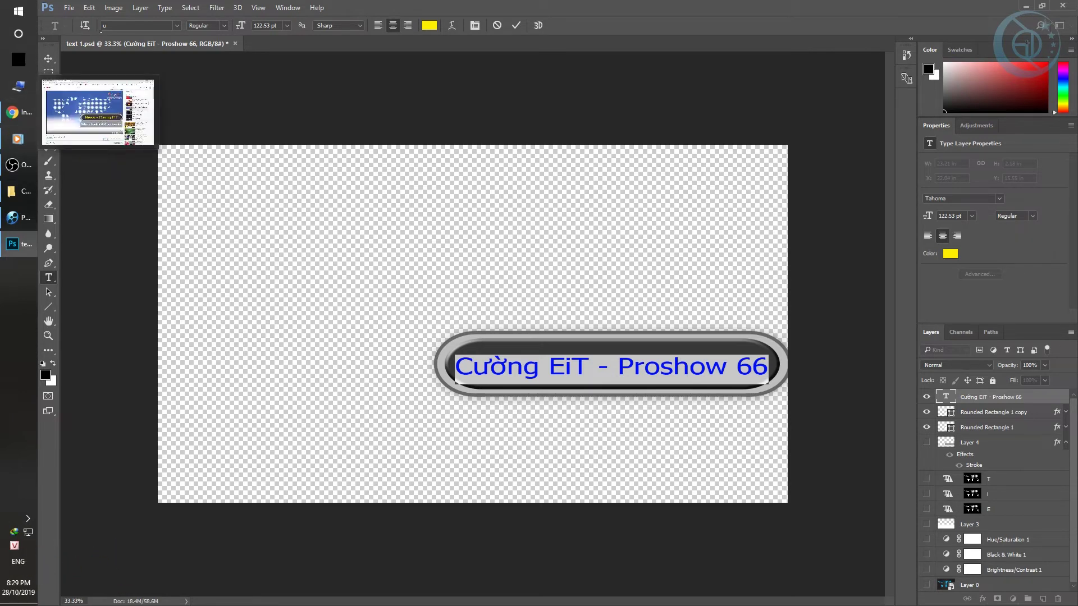
pyautogui.moveTo(18, 191)
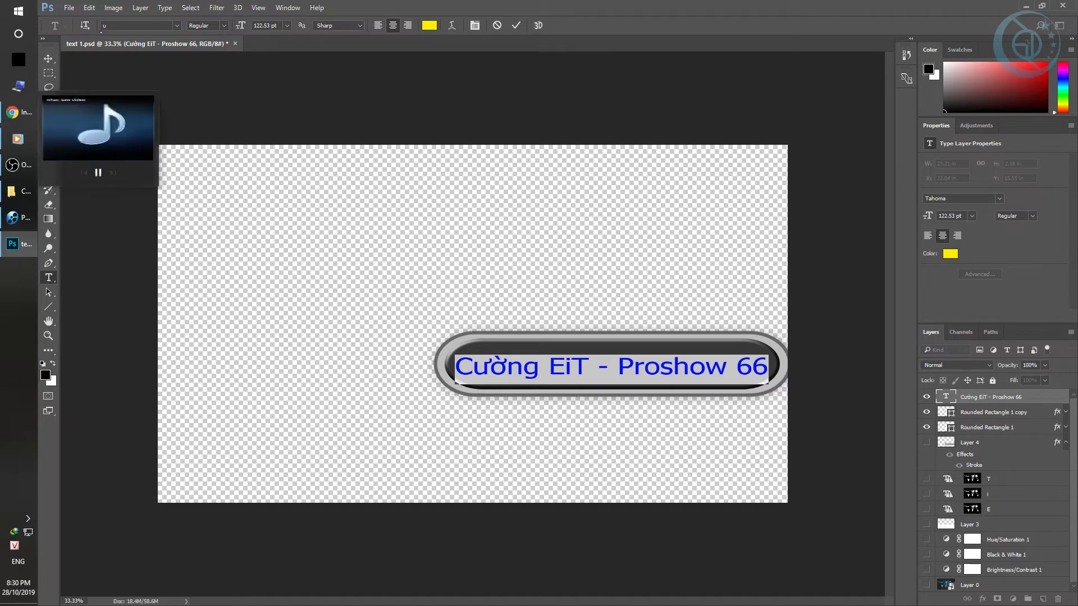
pyautogui.moveTo(7, 225)
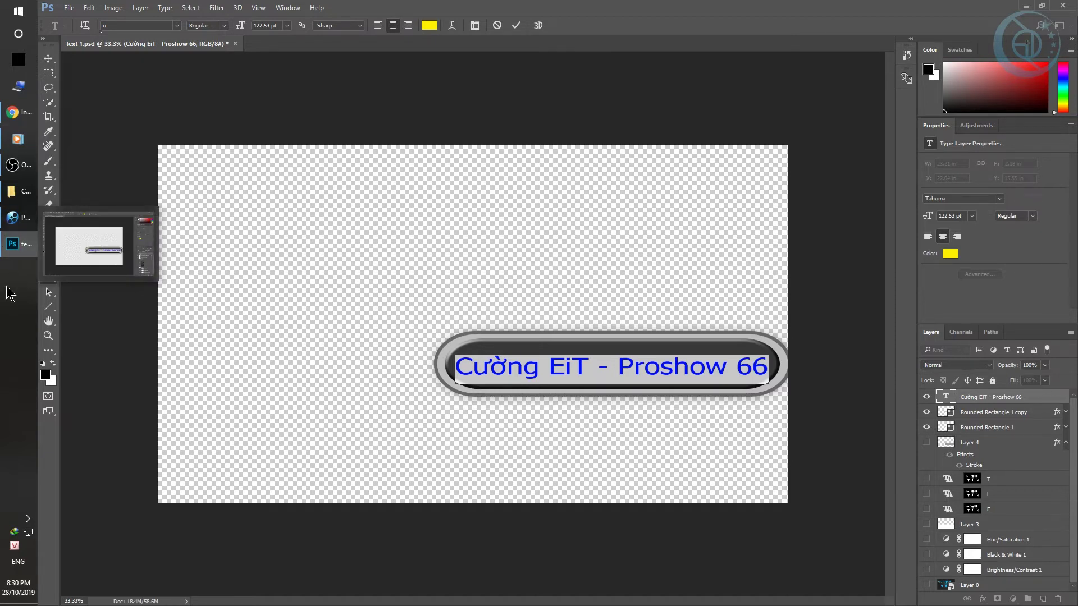
pyautogui.rightClick(18, 342)
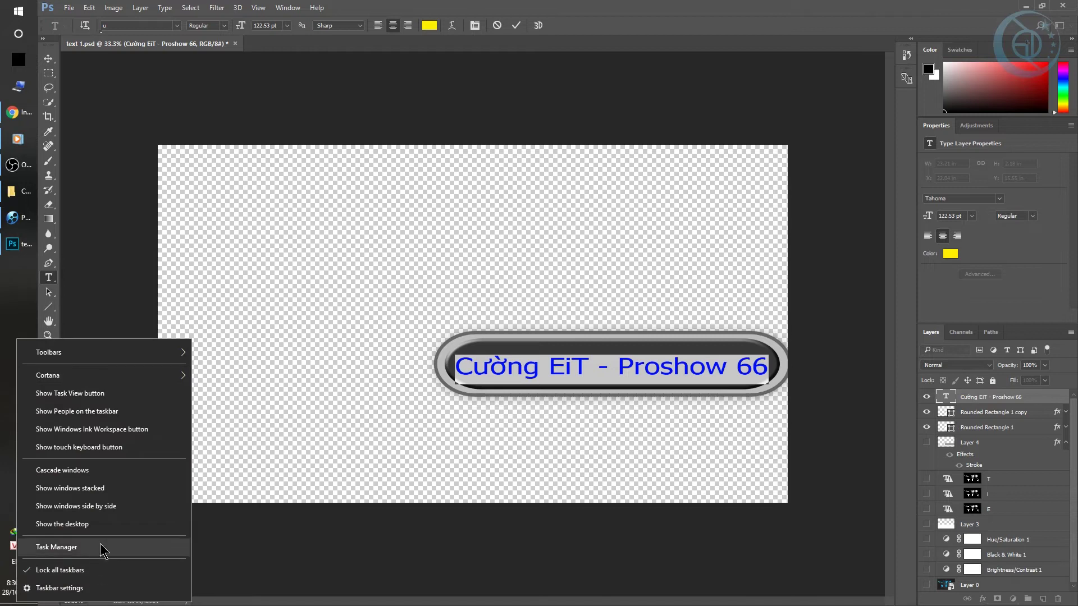
# Recommit the title, reselect all of it and its font name, then return to ProShow Producer
pyautogui.click(145, 522)
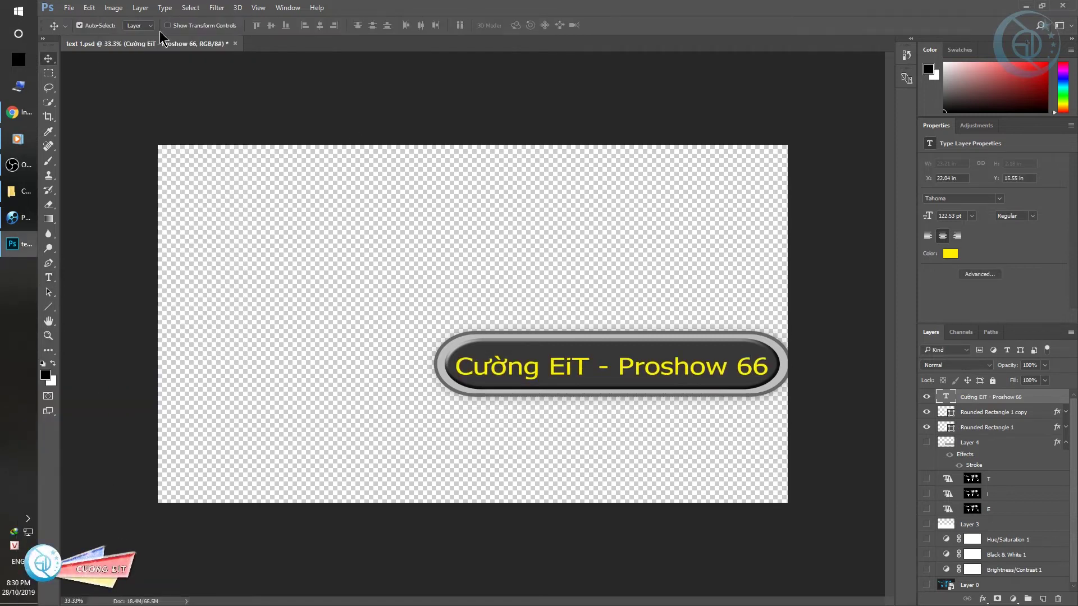
pyautogui.press('ctrl')
pyautogui.doubleClick(615, 370)
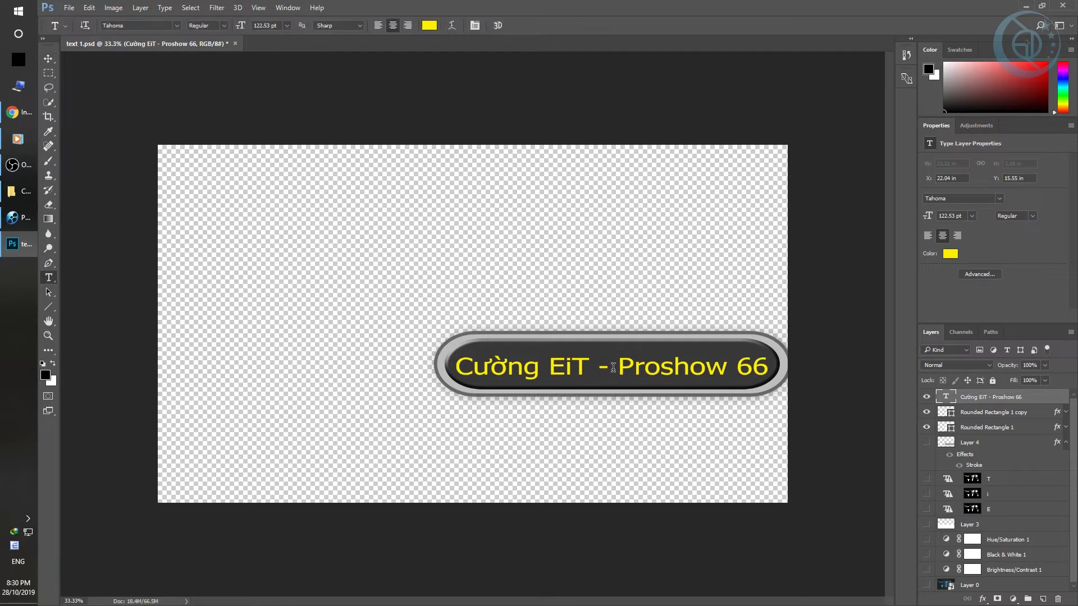
pyautogui.hotkey('ctrl', 'a')
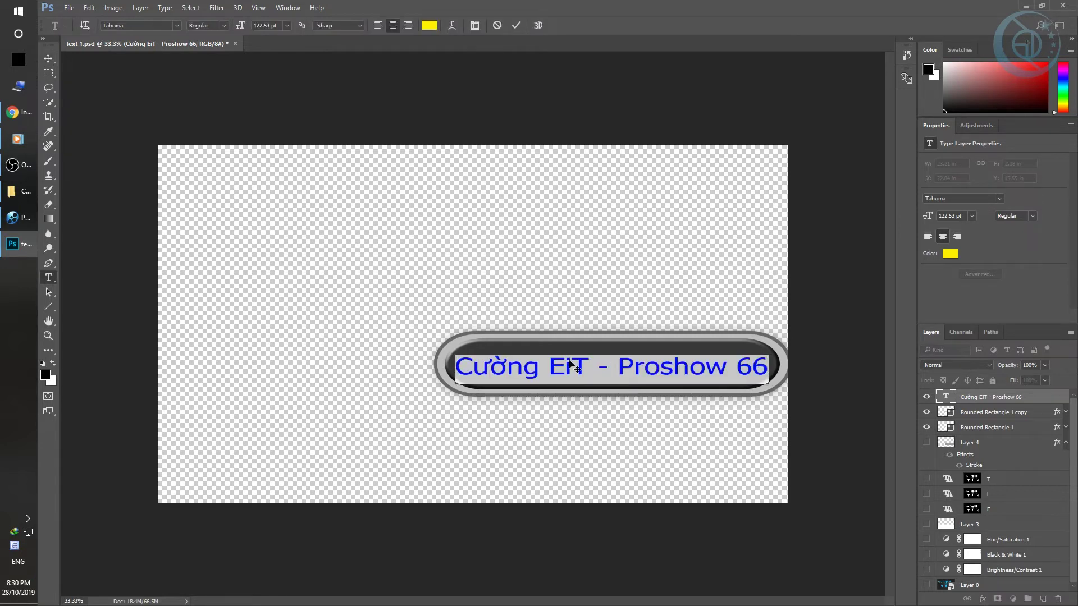
pyautogui.click(144, 25)
pyautogui.click(19, 217)
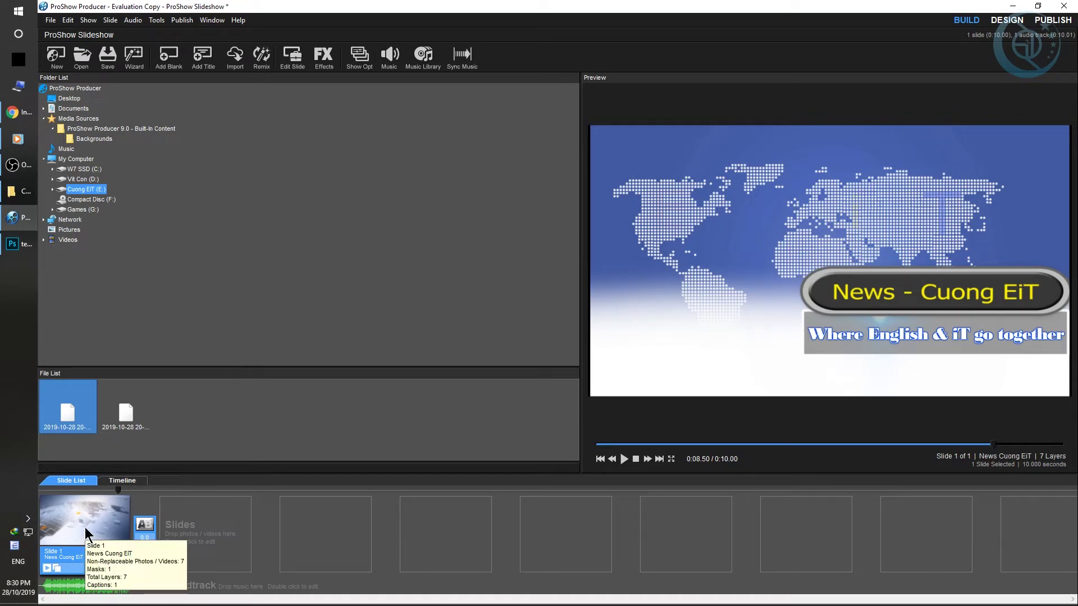
pyautogui.click(74, 490)
# Save the show as ProShow Slideshow.psh in Desktop > EiT NEWS mod Proshow 66, then close ProShow
pyautogui.click(60, 498)
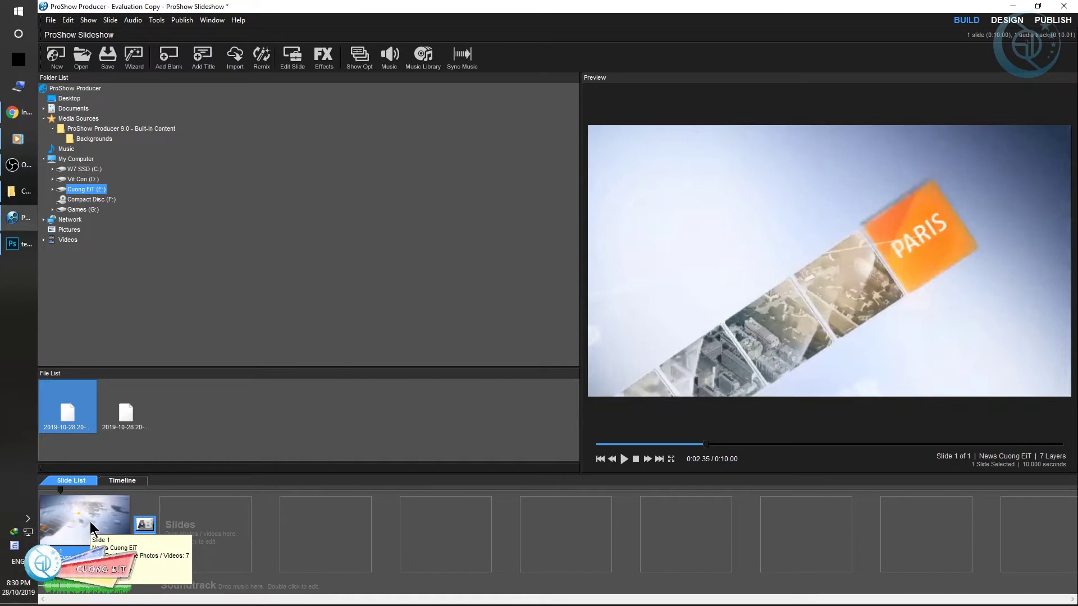
pyautogui.hotkey('ctrl', 's')
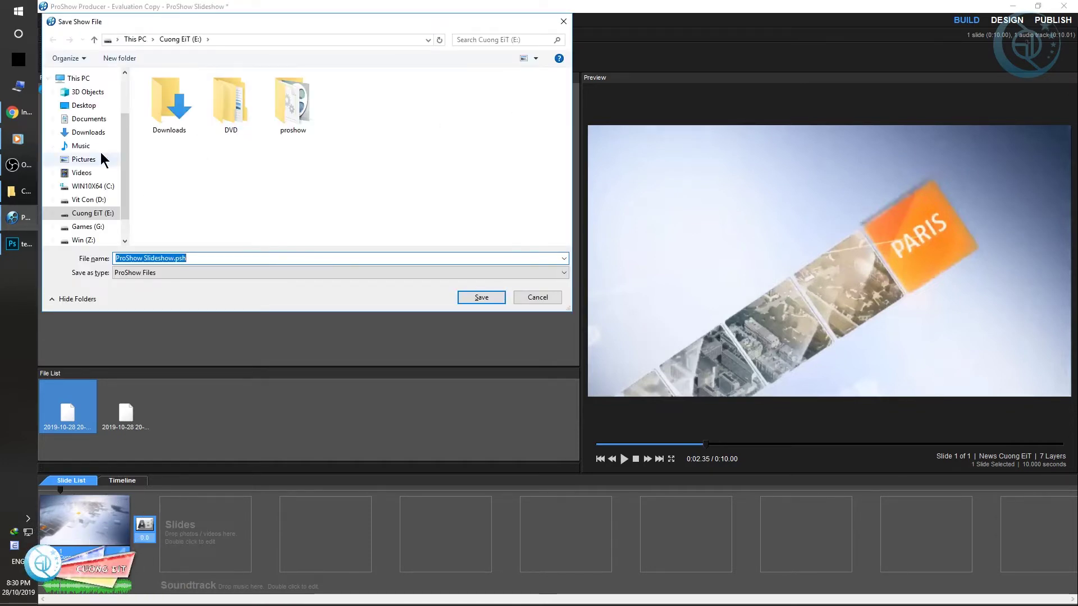
pyautogui.click(84, 105)
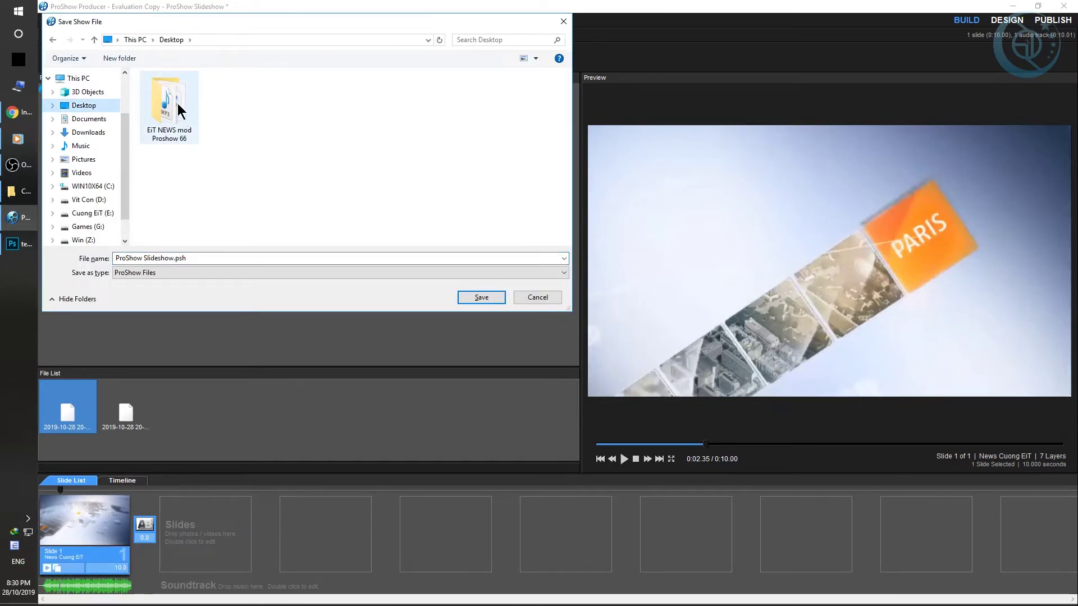
pyautogui.doubleClick(178, 110)
pyautogui.click(482, 297)
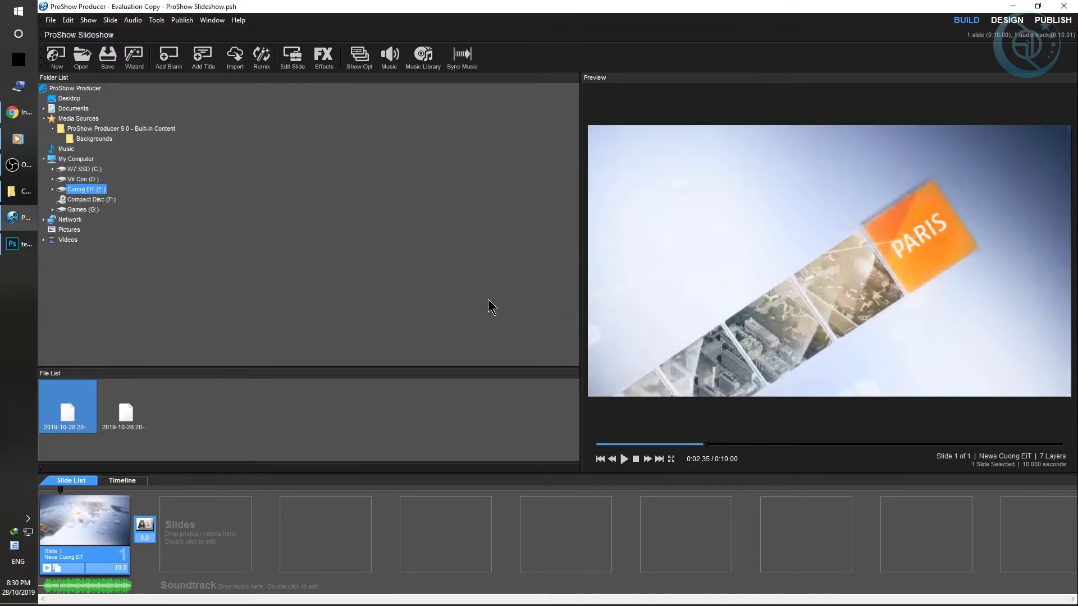
pyautogui.click(1064, 6)
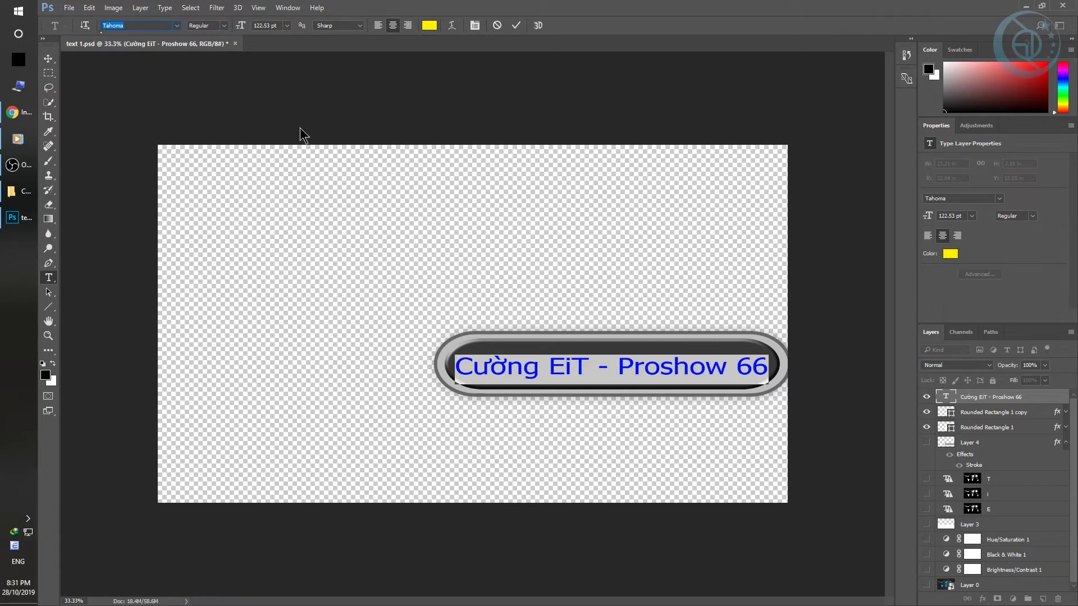
# Search the font list for 'utm' and apply UTM Times Italic to the title, committing the change
pyautogui.click(177, 26)
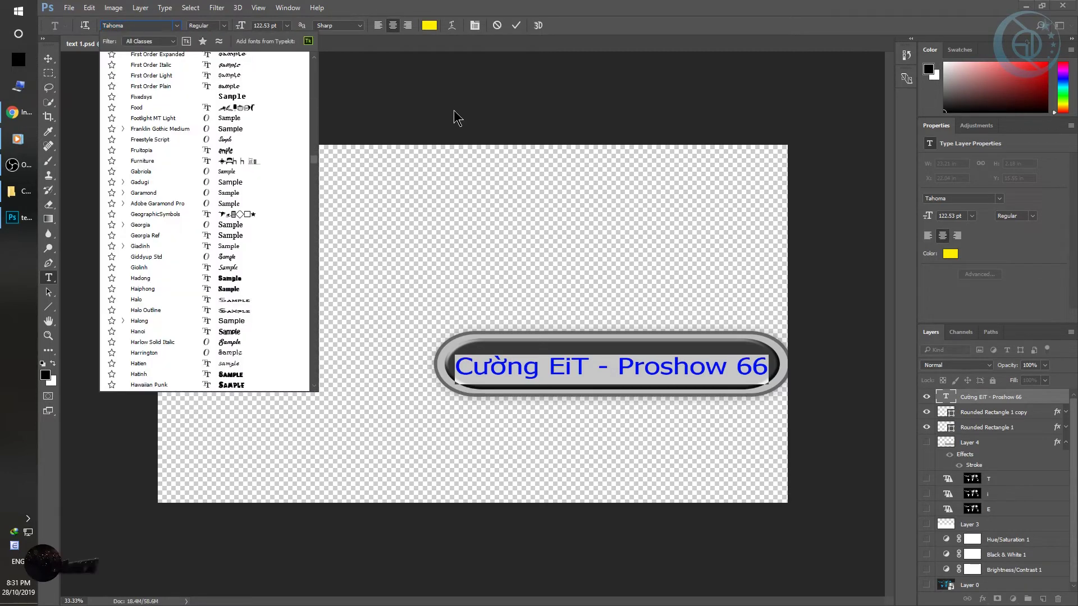
pyautogui.click(156, 25)
pyautogui.doubleClick(153, 25)
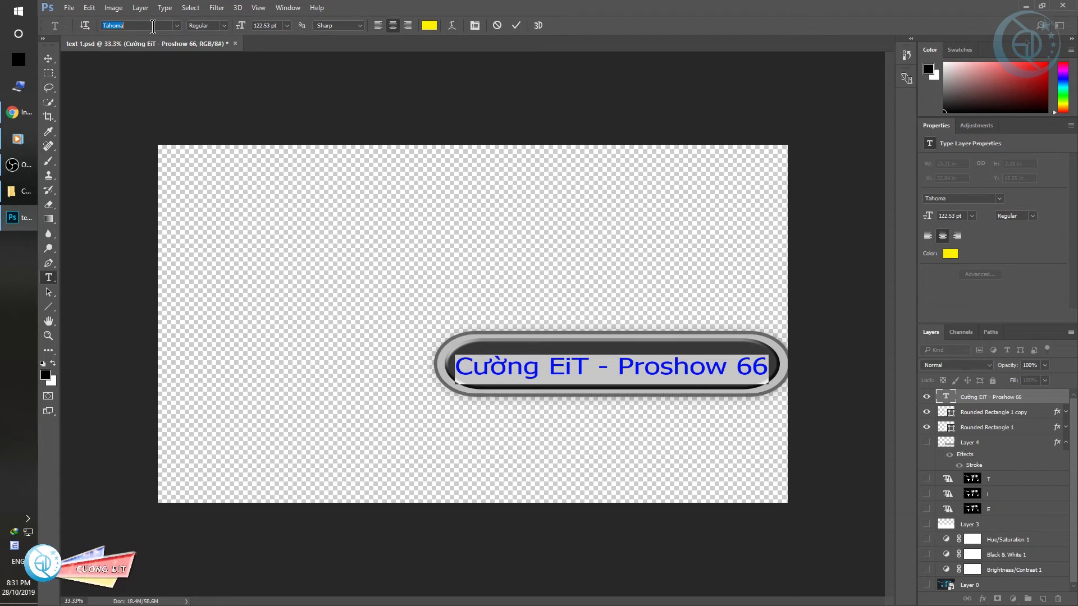
pyautogui.write('utm')
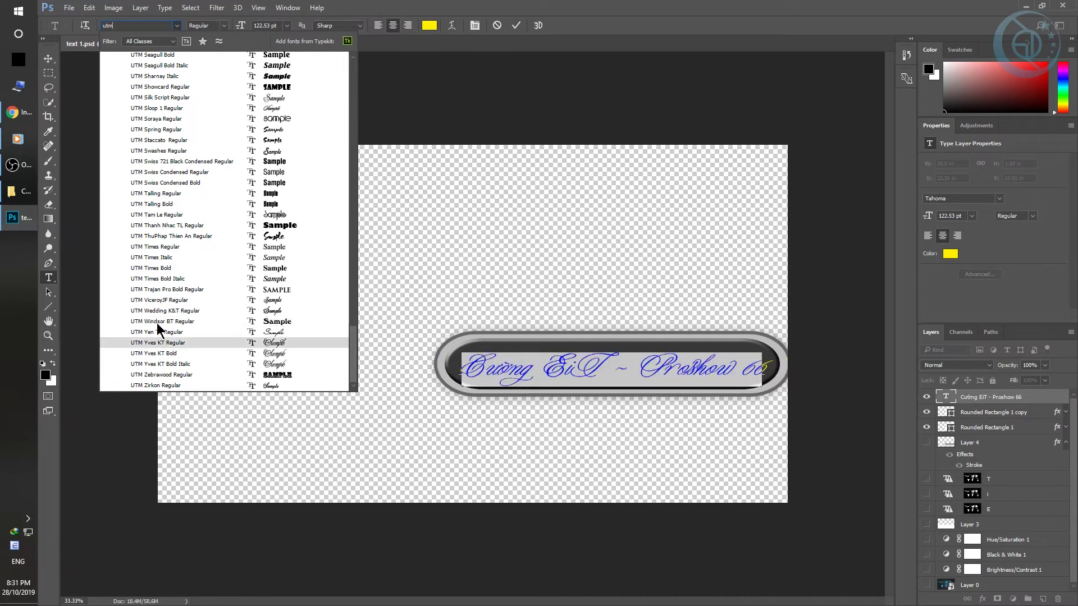
pyautogui.click(161, 260)
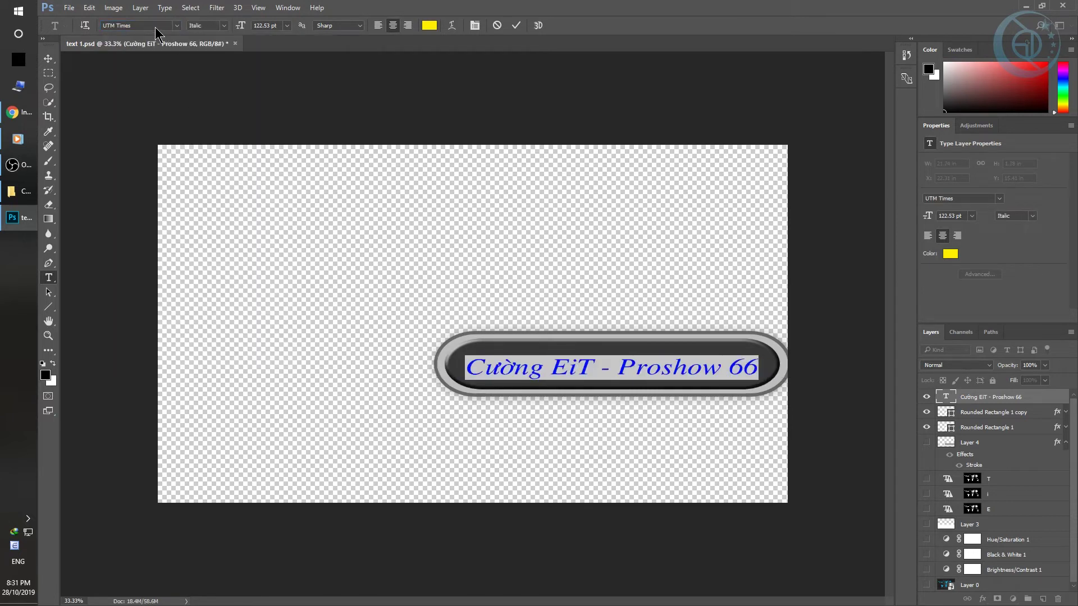
pyautogui.click(48, 59)
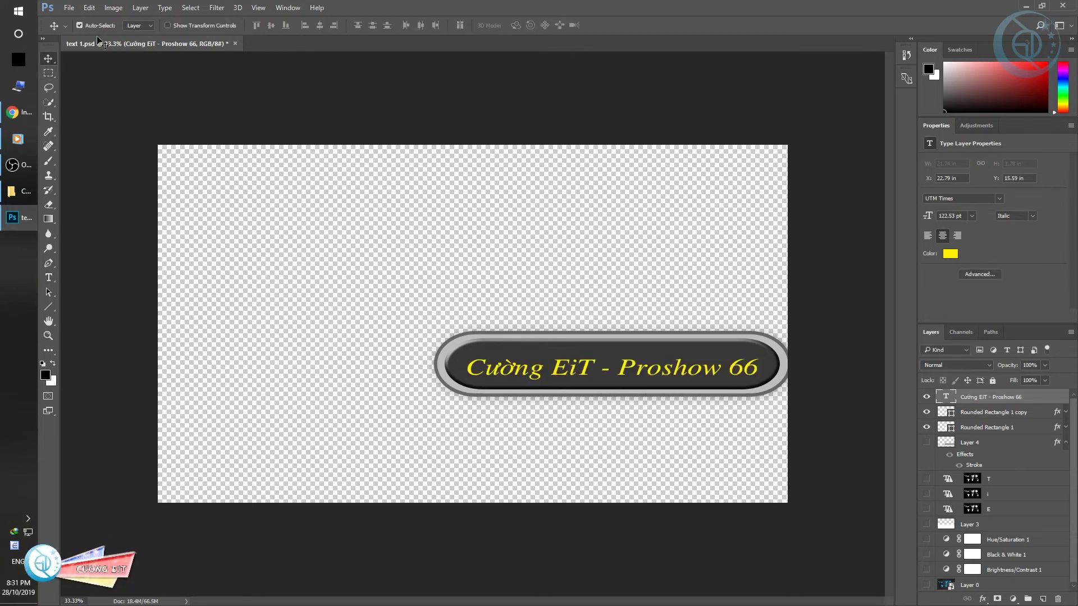
# Save text 1.psd with File > Save
pyautogui.click(69, 8)
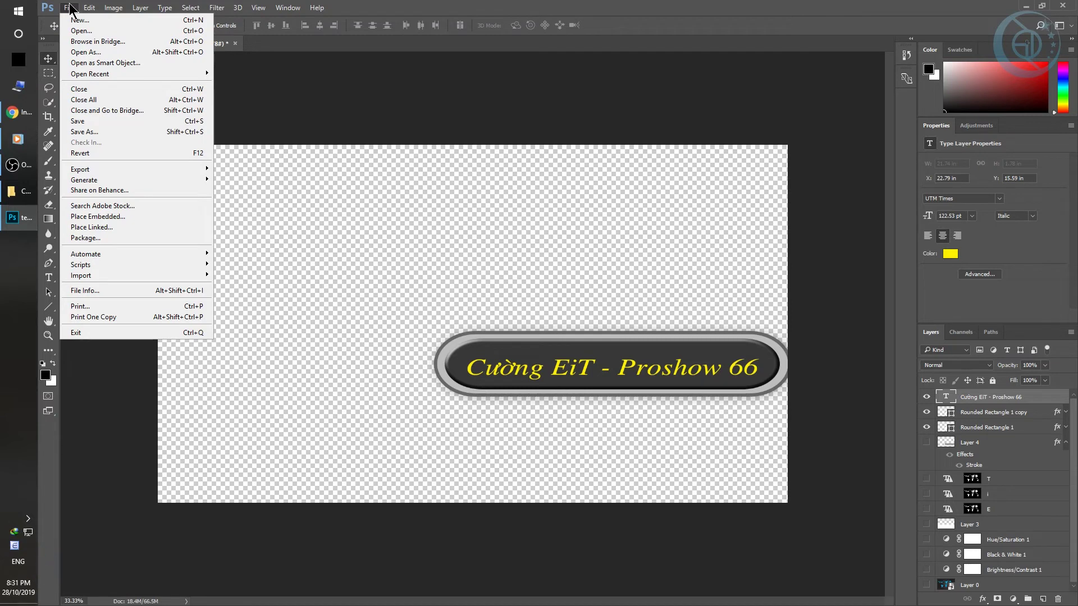
pyautogui.moveTo(7, 108)
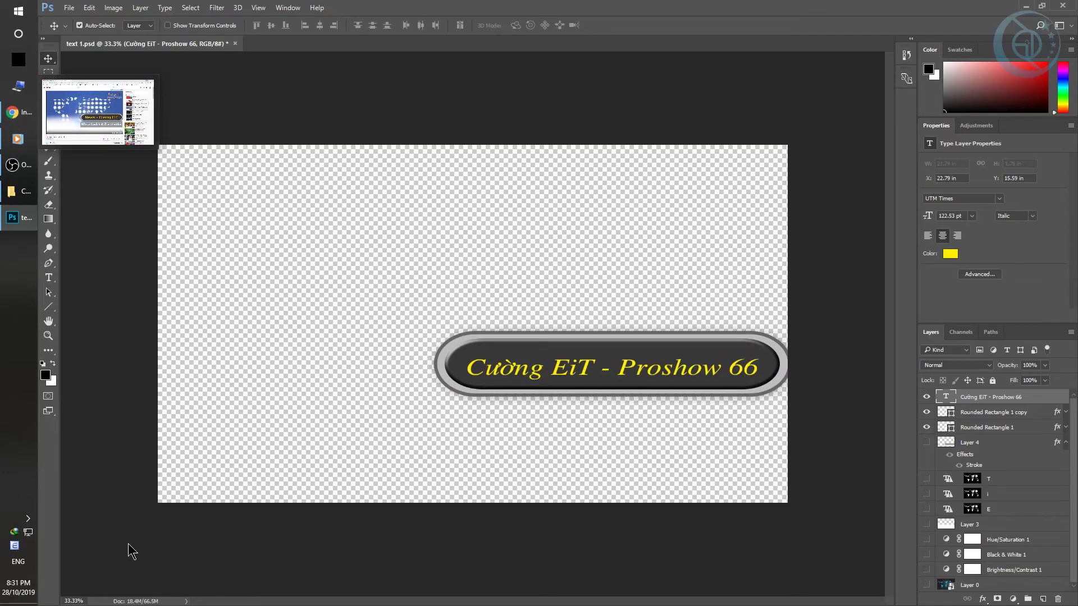
pyautogui.click(74, 8)
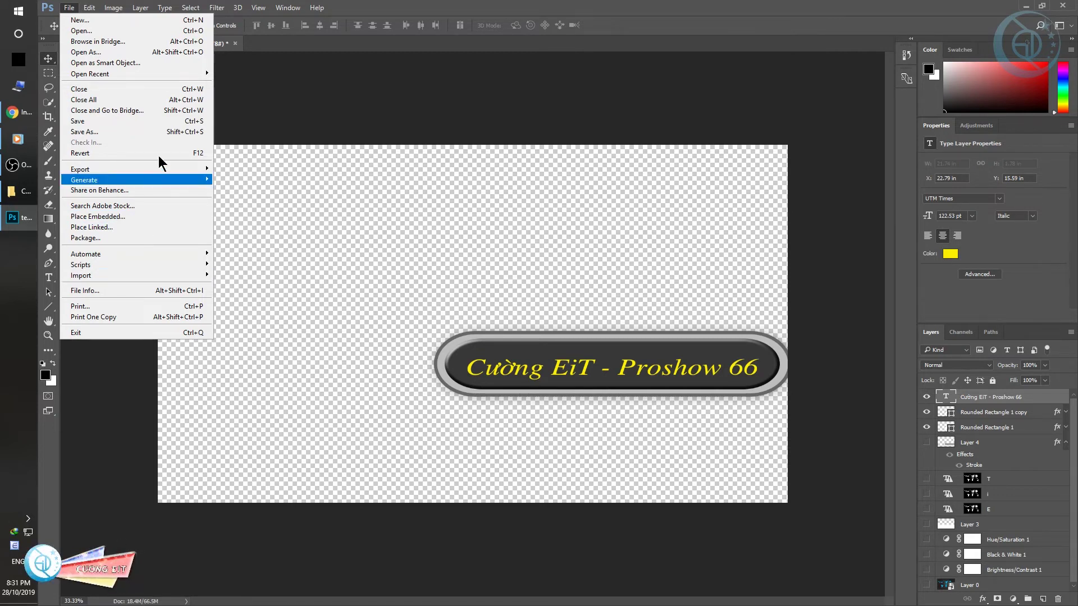
pyautogui.click(166, 122)
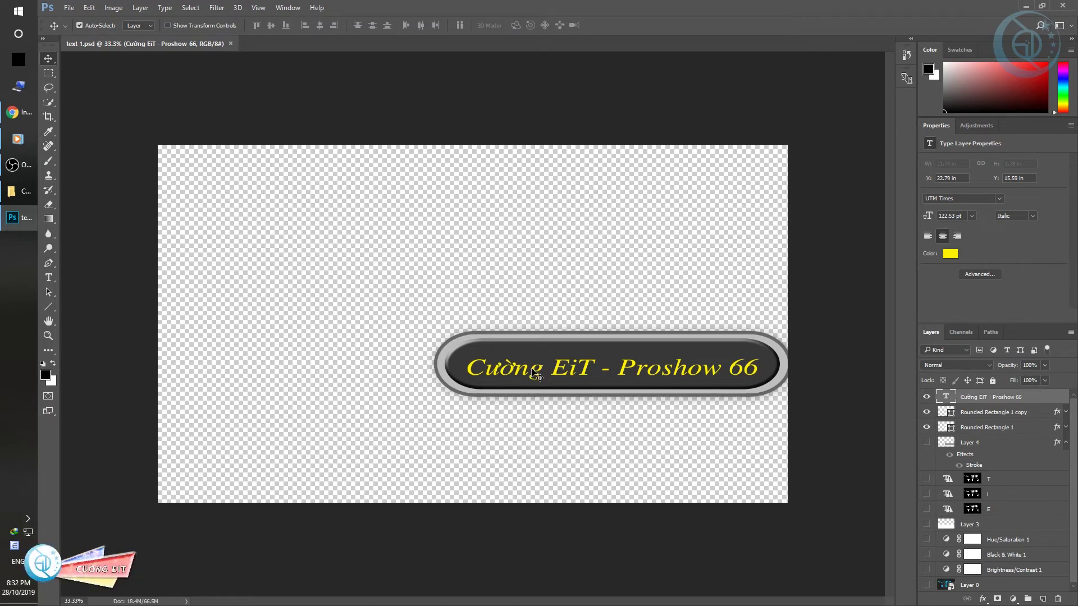
# Quit Photoshop without keeping a later title move, and close the desktop folder window
pyautogui.moveTo(534, 374); pyautogui.dragTo(437, 404)
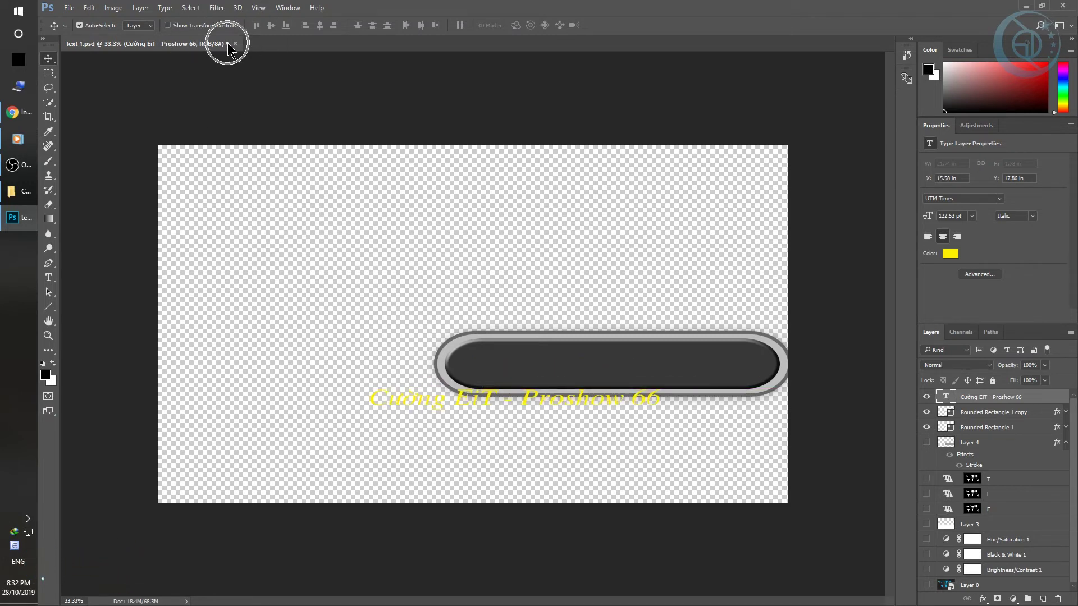
pyautogui.click(1075, 5)
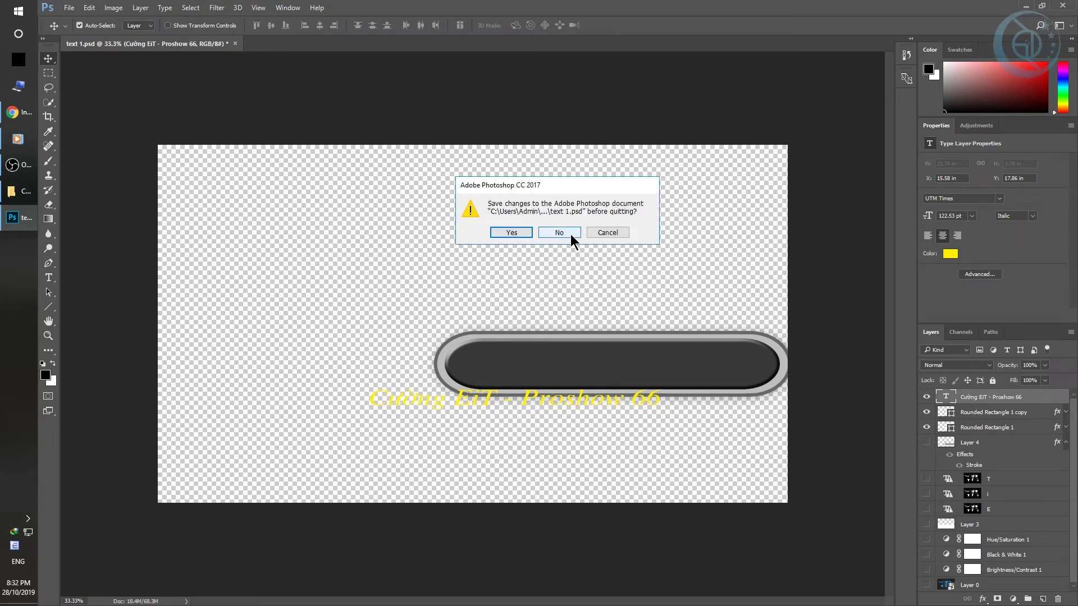
pyautogui.click(570, 234)
pyautogui.click(792, 215)
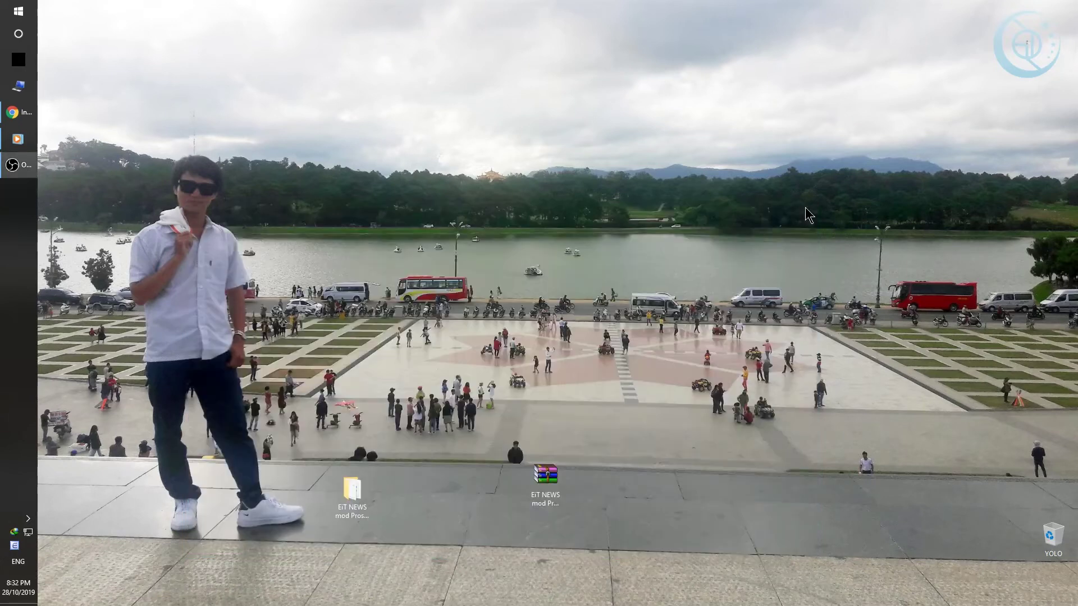
# Relaunch ProShow Producer and open ProShow Slideshow.psh from Desktop > EiT NEWS mod Proshow 66
pyautogui.click(17, 11)
pyautogui.click(163, 143)
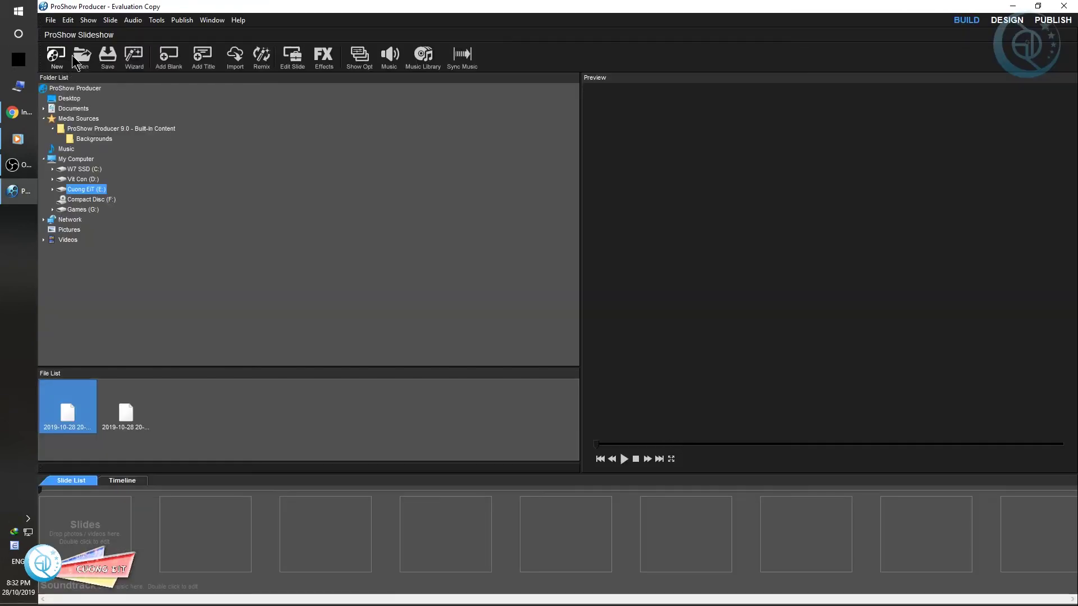
pyautogui.click(80, 56)
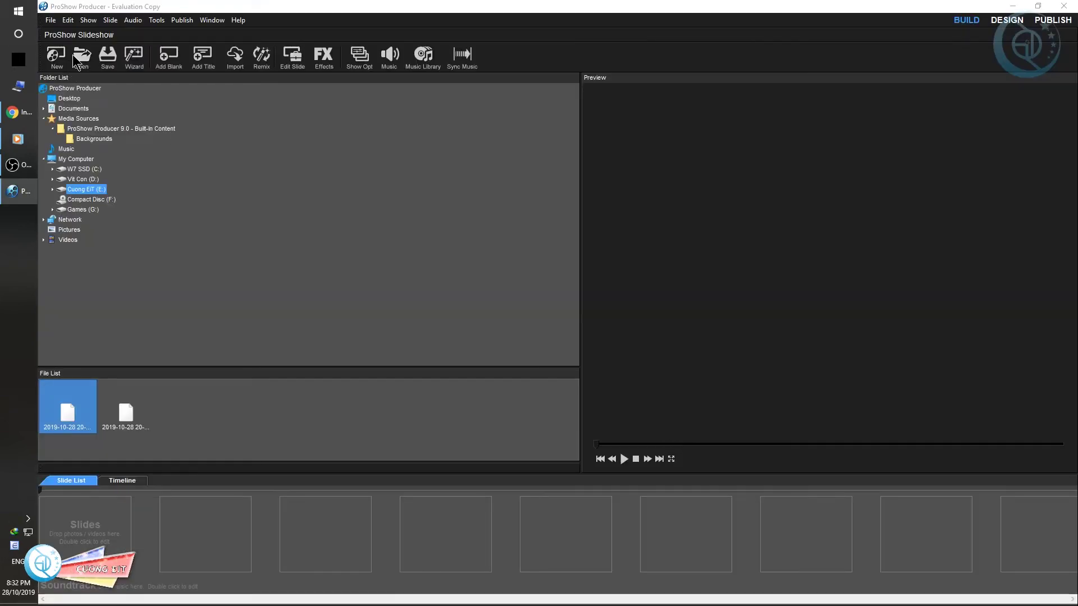
pyautogui.click(83, 119)
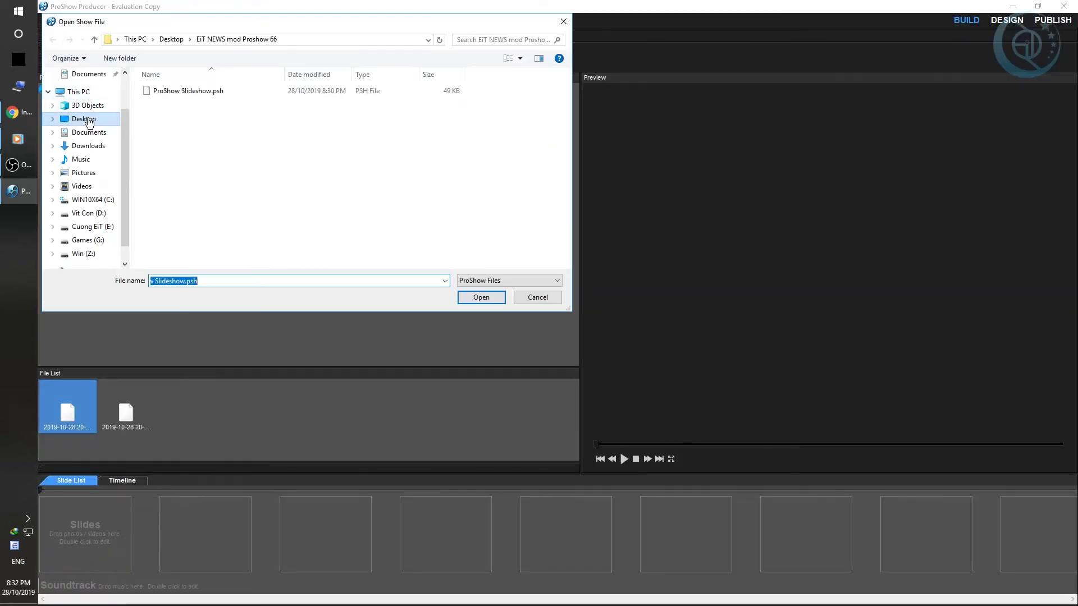
pyautogui.doubleClick(167, 99)
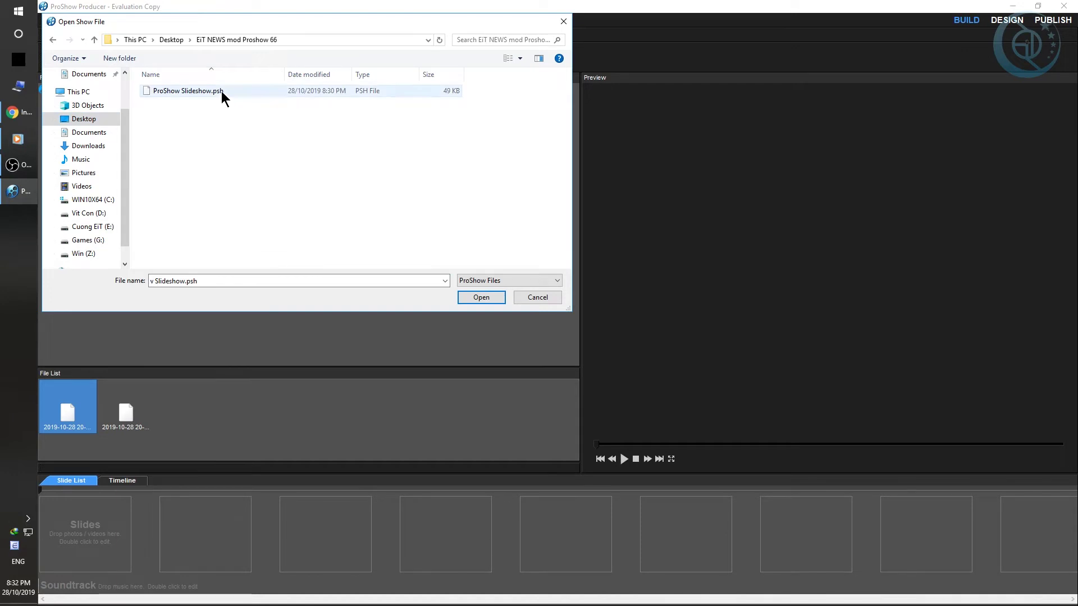
pyautogui.doubleClick(221, 91)
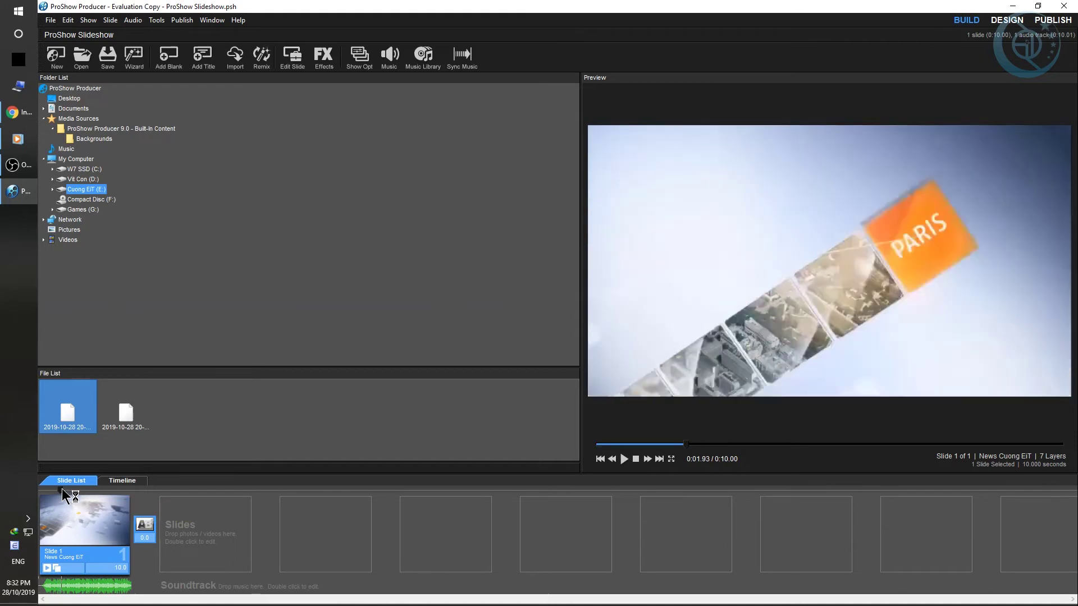
# In Slide 1's options, replace the text 1 layer's file with the updated text 1.psd from EiT NEWS mod Proshow 66
pyautogui.moveTo(62, 488); pyautogui.dragTo(120, 490)
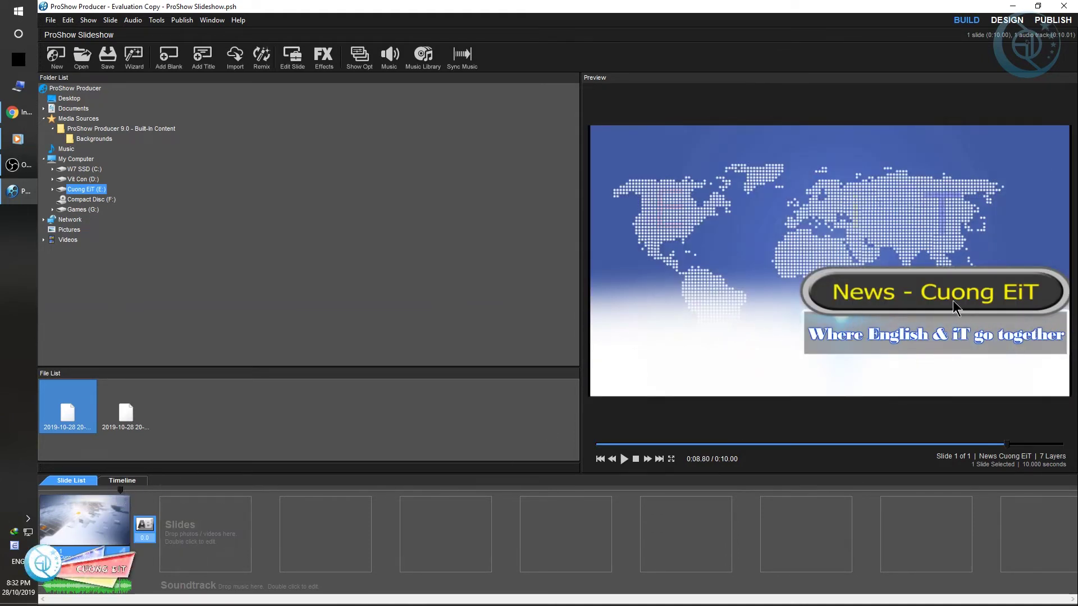
pyautogui.doubleClick(75, 510)
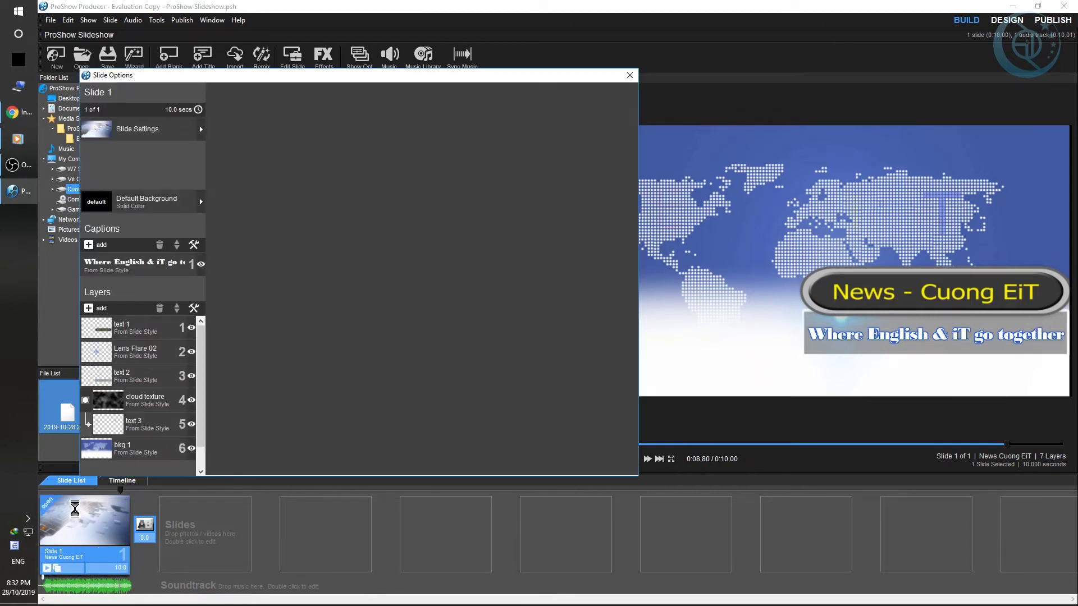
pyautogui.click(151, 333)
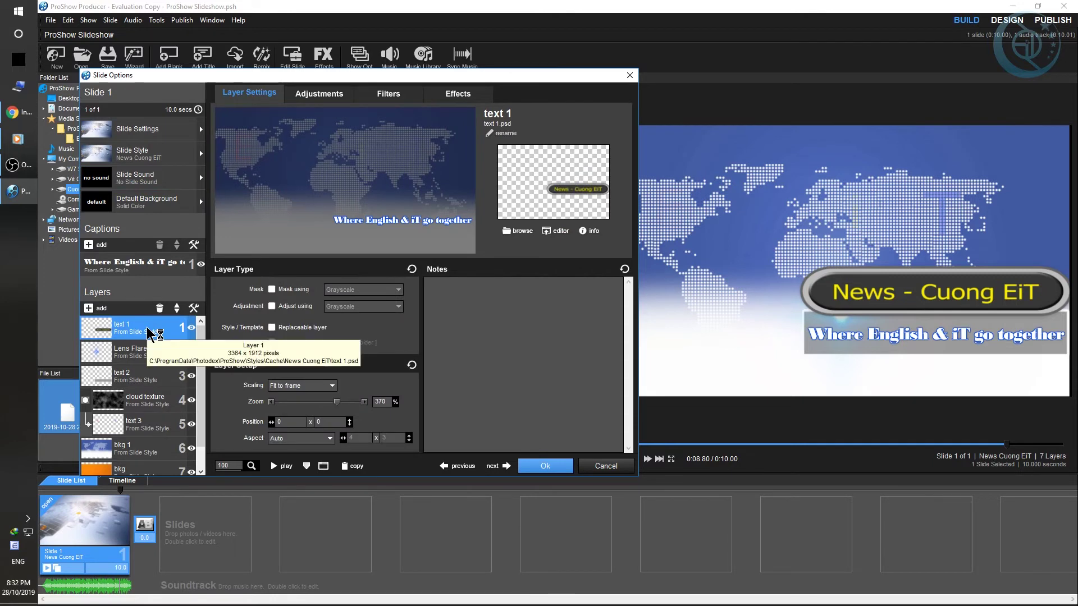
pyautogui.rightClick(148, 329)
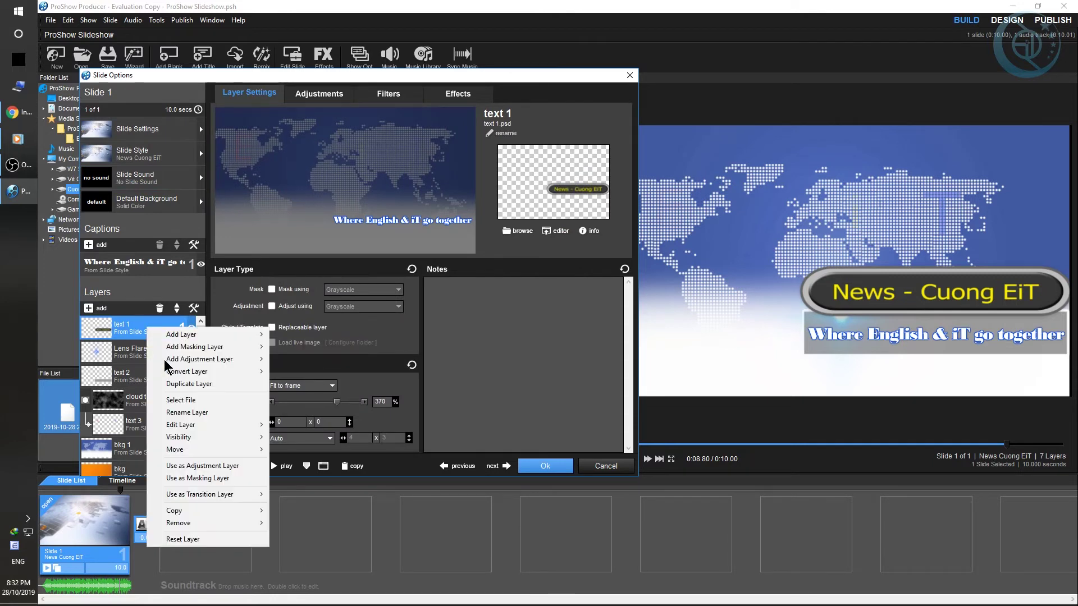
pyautogui.click(220, 401)
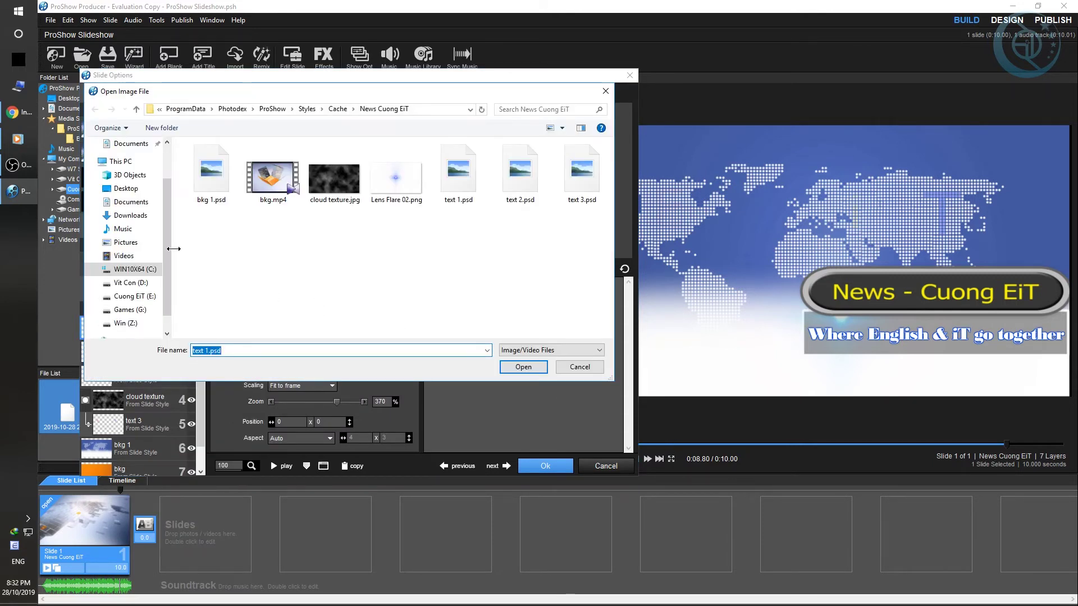
pyautogui.click(126, 189)
pyautogui.moveTo(271, 91); pyautogui.dragTo(405, 103)
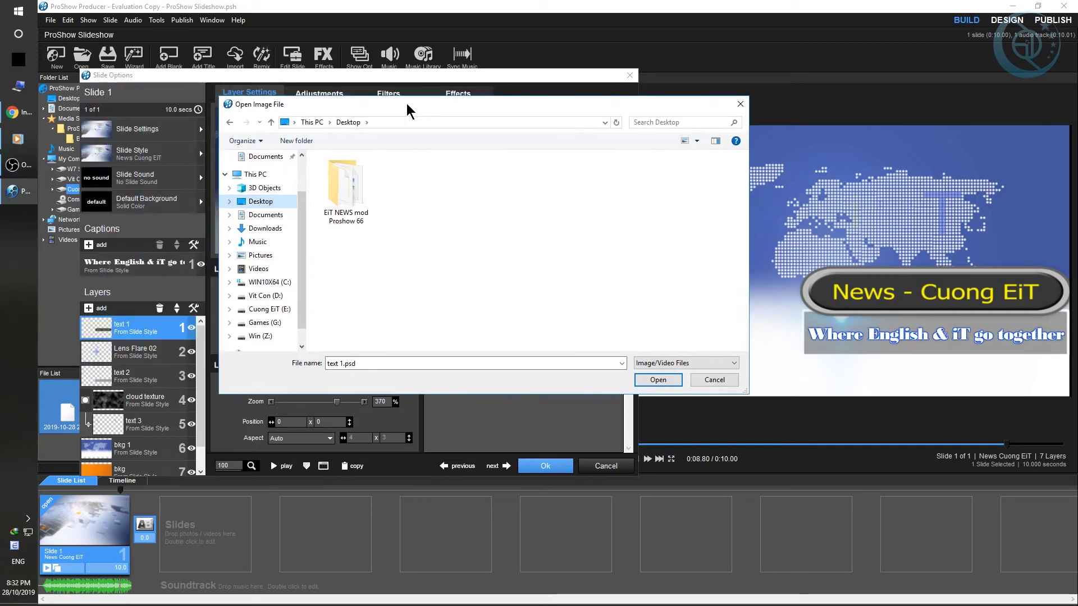
pyautogui.doubleClick(336, 203)
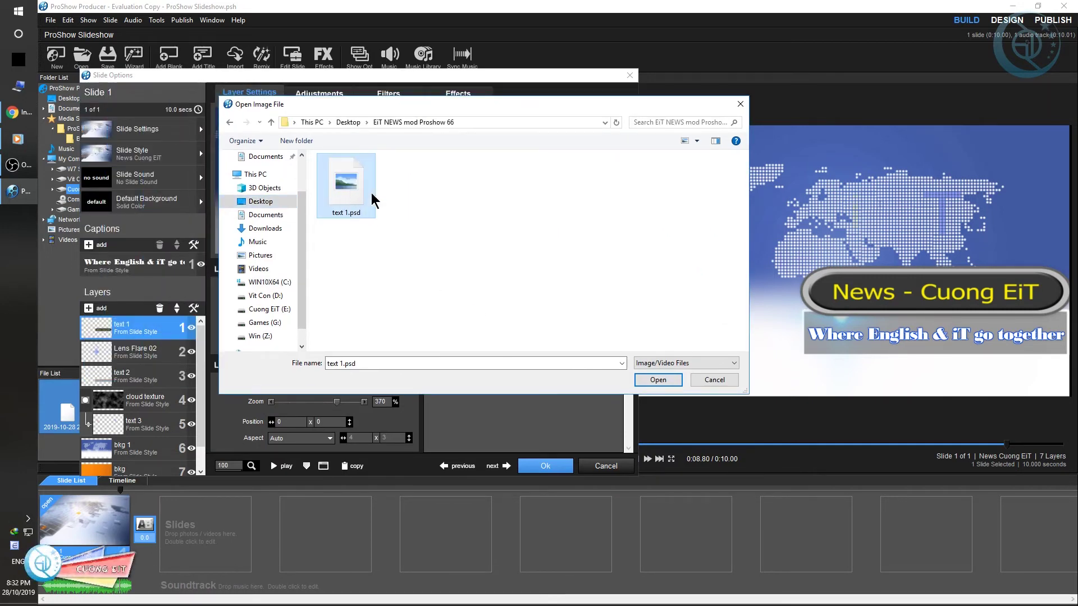
pyautogui.doubleClick(349, 183)
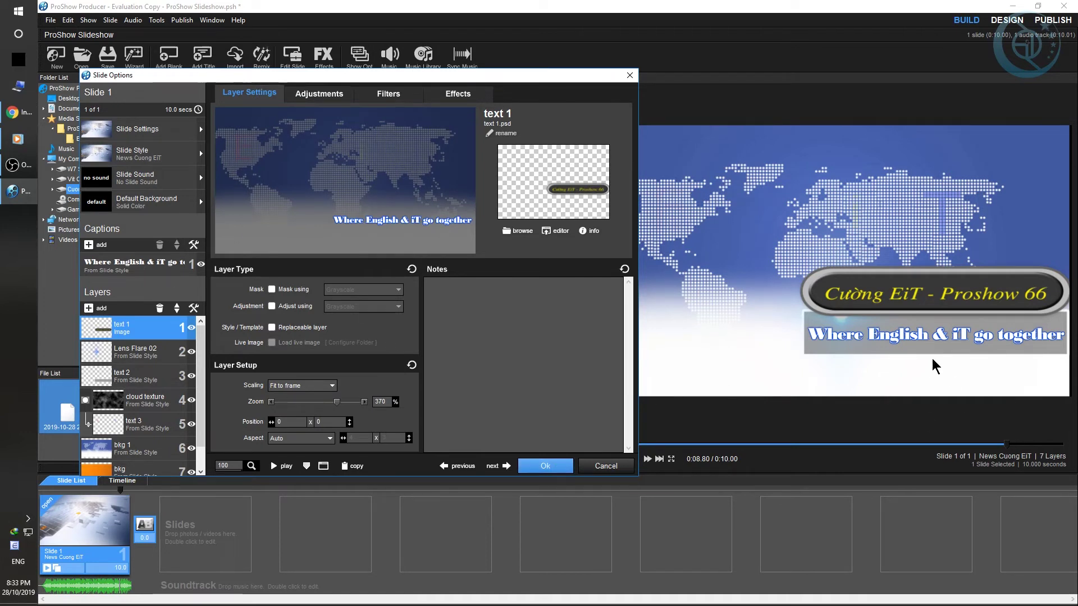
pyautogui.click(147, 271)
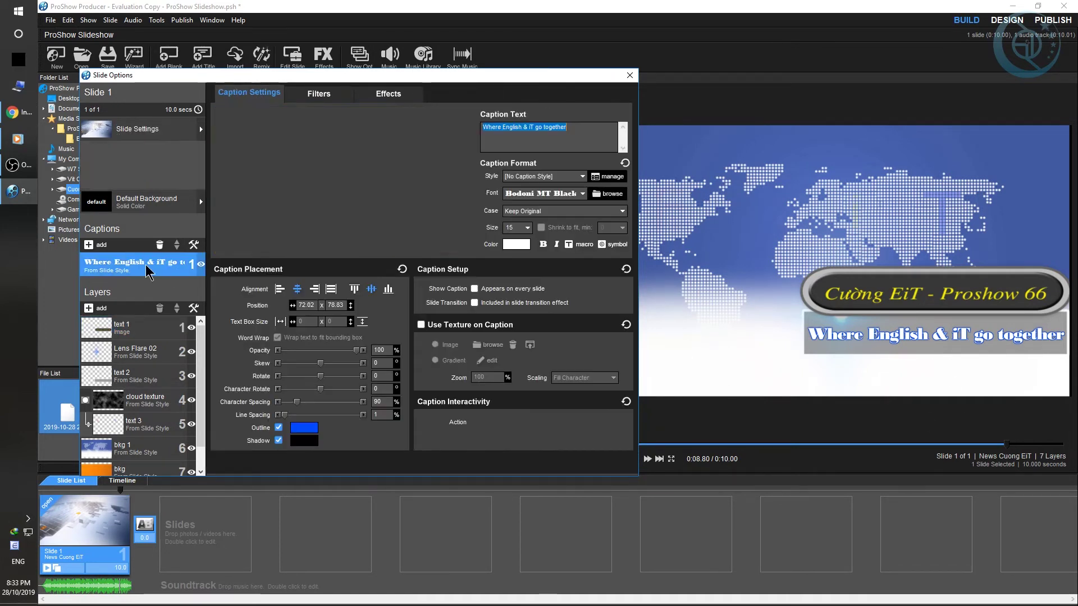
# Change the 'Where English & iT go together' caption font to VNI-Disney and place the cursor in its text
pyautogui.click(551, 196)
pyautogui.moveTo(583, 224)
pyautogui.mouseDown()
pyautogui.moveTo(582, 283)
pyautogui.moveTo(586, 250)
pyautogui.moveTo(580, 275)
pyautogui.mouseUp()
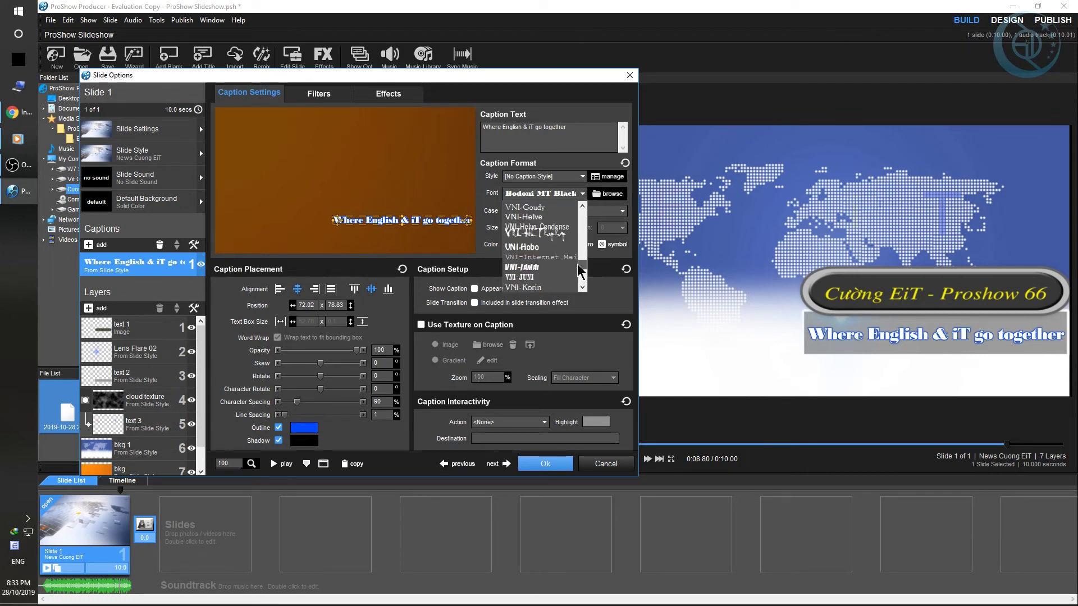
pyautogui.moveTo(581, 274); pyautogui.dragTo(584, 272)
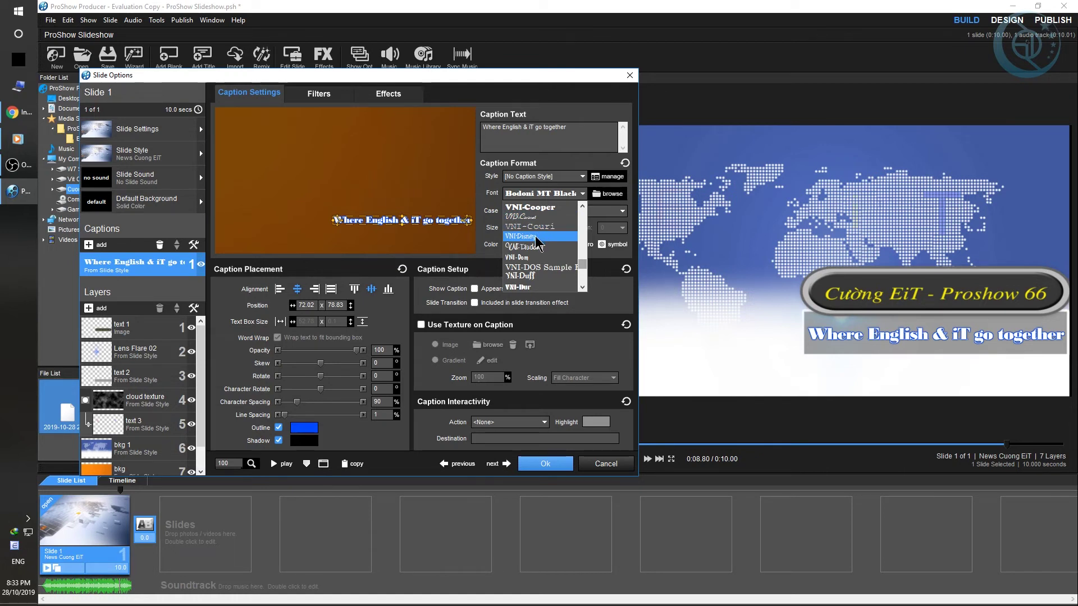
pyautogui.click(536, 237)
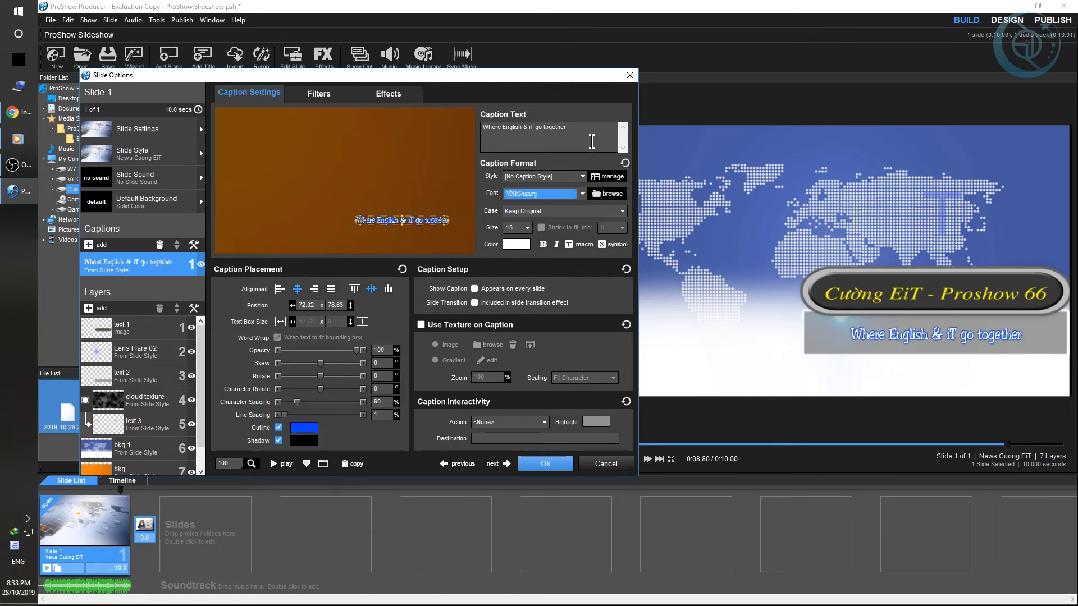
pyautogui.click(590, 141)
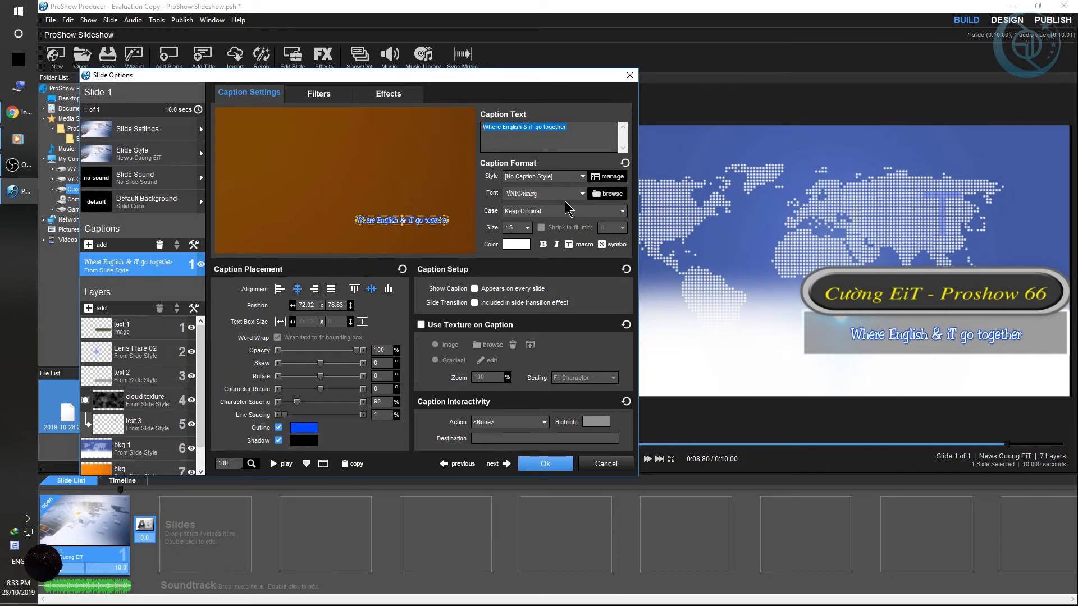
pyautogui.click(590, 134)
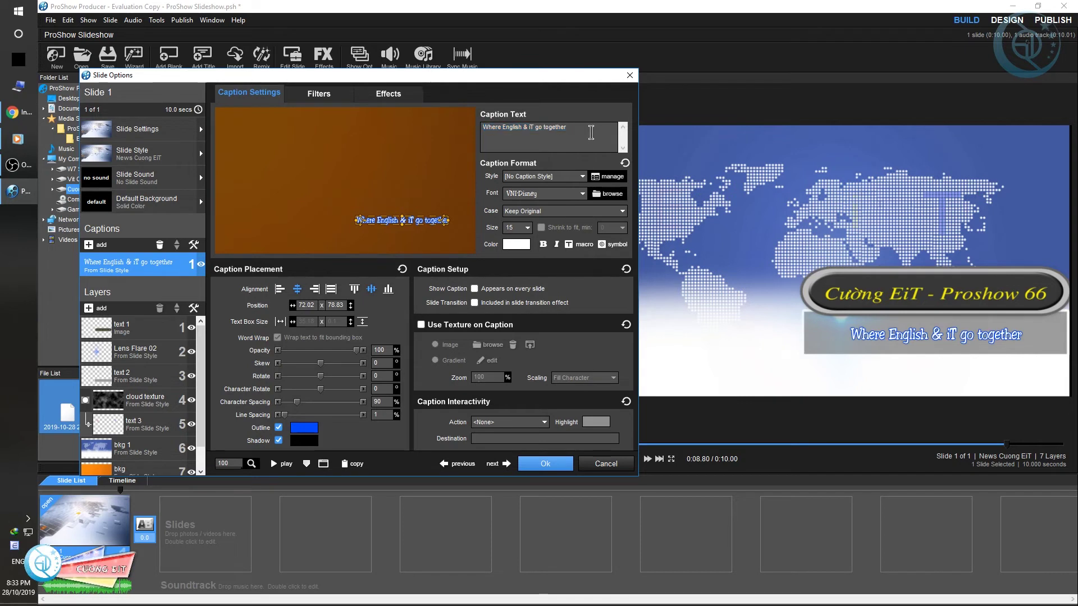
# Switch UniKey to VNI Windows and replace the caption with 'Hướng dẫn tạo intro thời sự'
pyautogui.hotkey('ctrl', 'a')
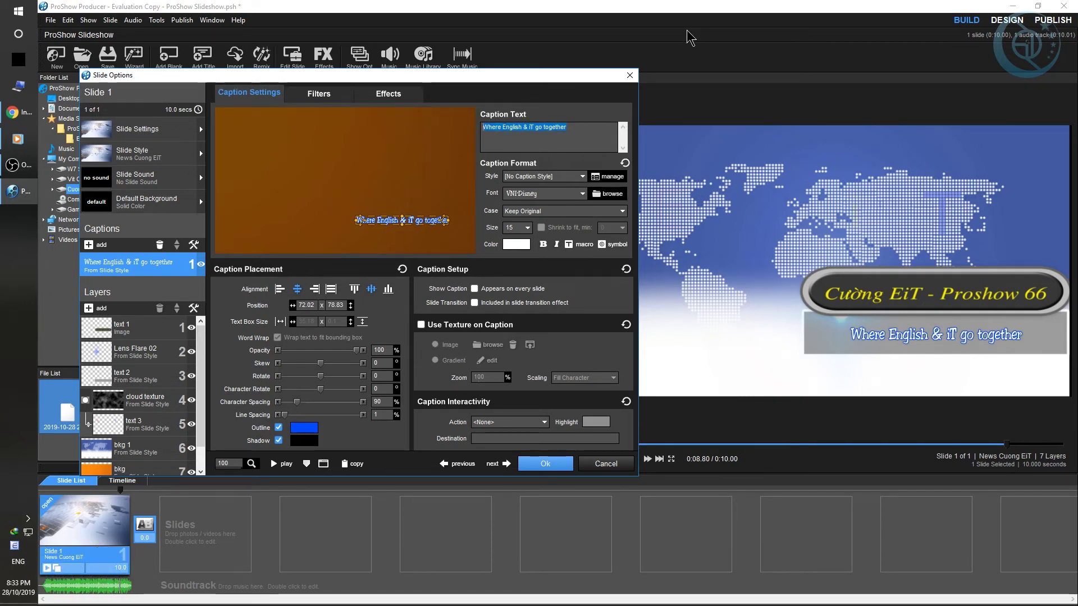
pyautogui.doubleClick(15, 545)
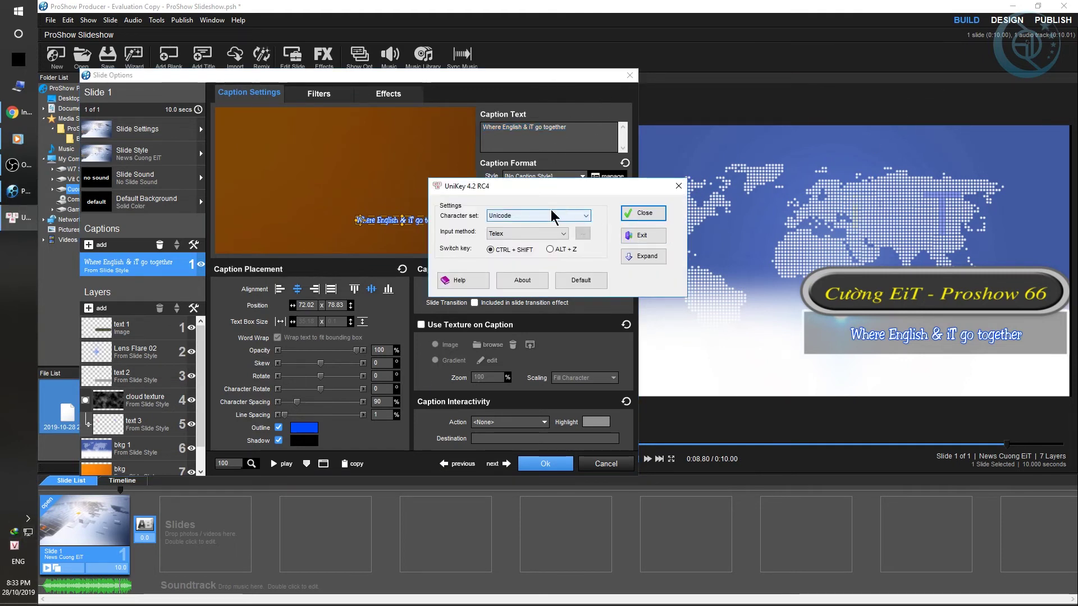
pyautogui.click(553, 216)
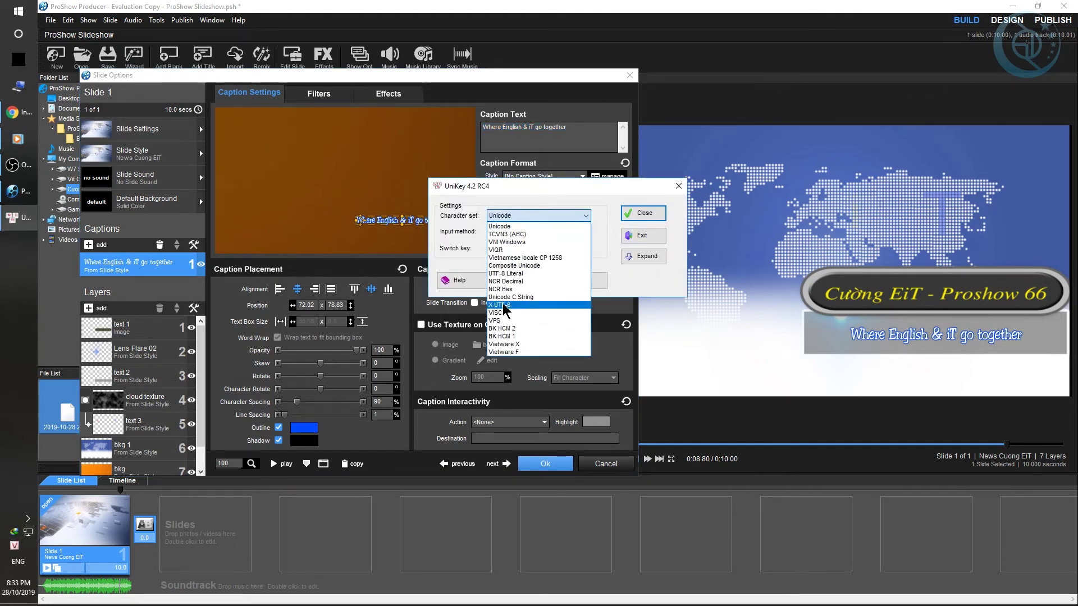
pyautogui.click(507, 242)
pyautogui.click(644, 213)
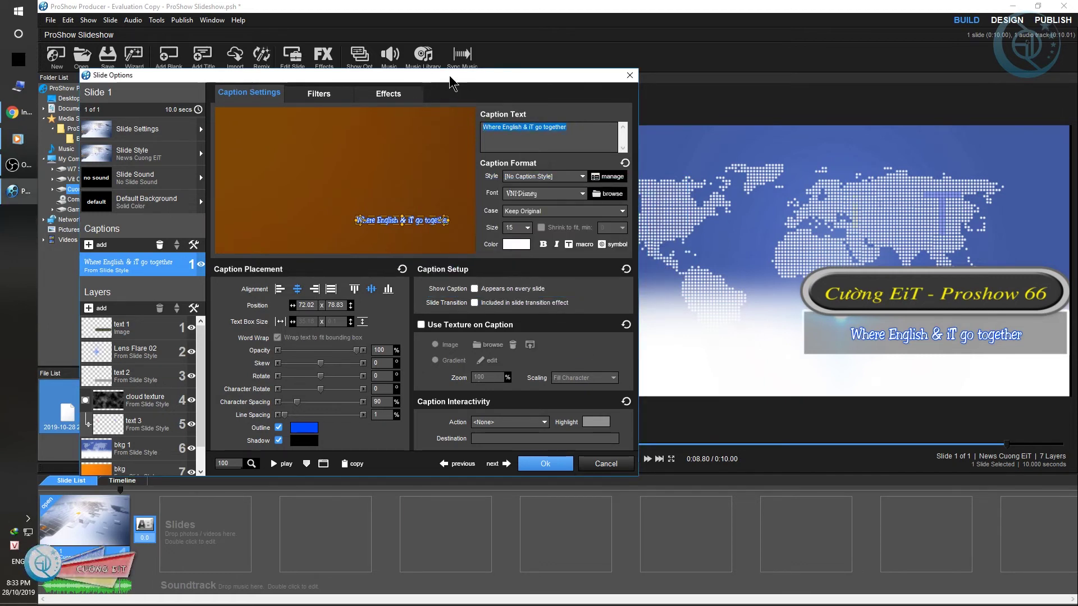
pyautogui.write('Huowngs d')
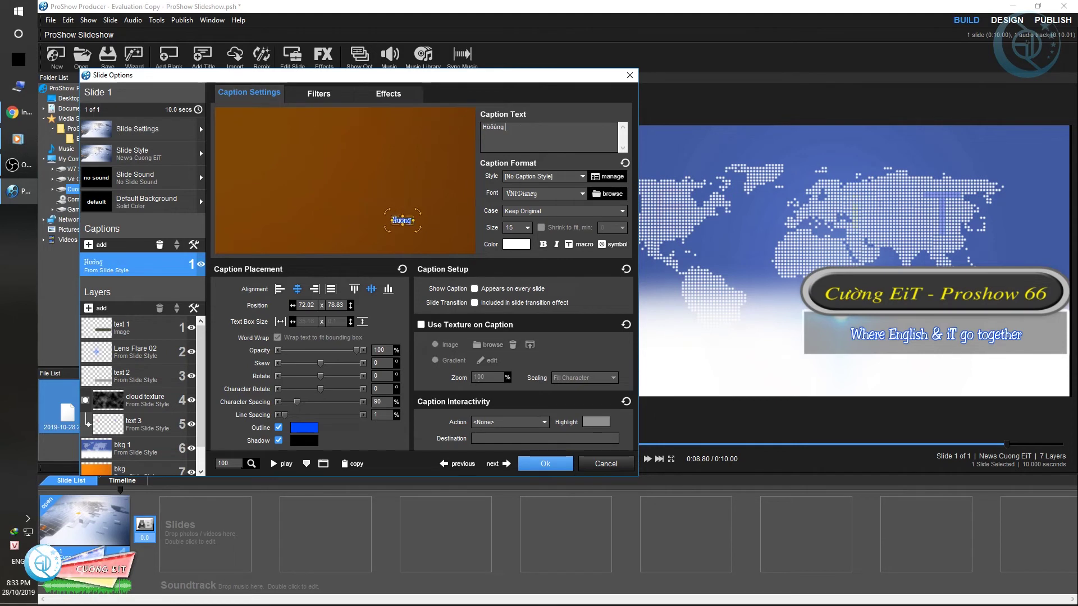
pyautogui.write('aanx')
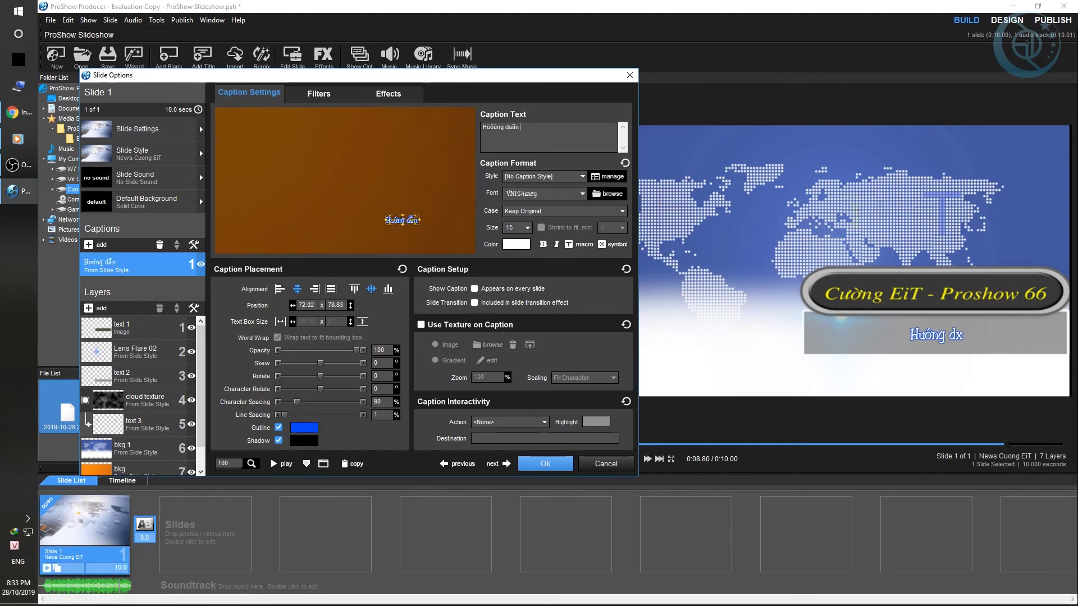
pyautogui.write('ta')
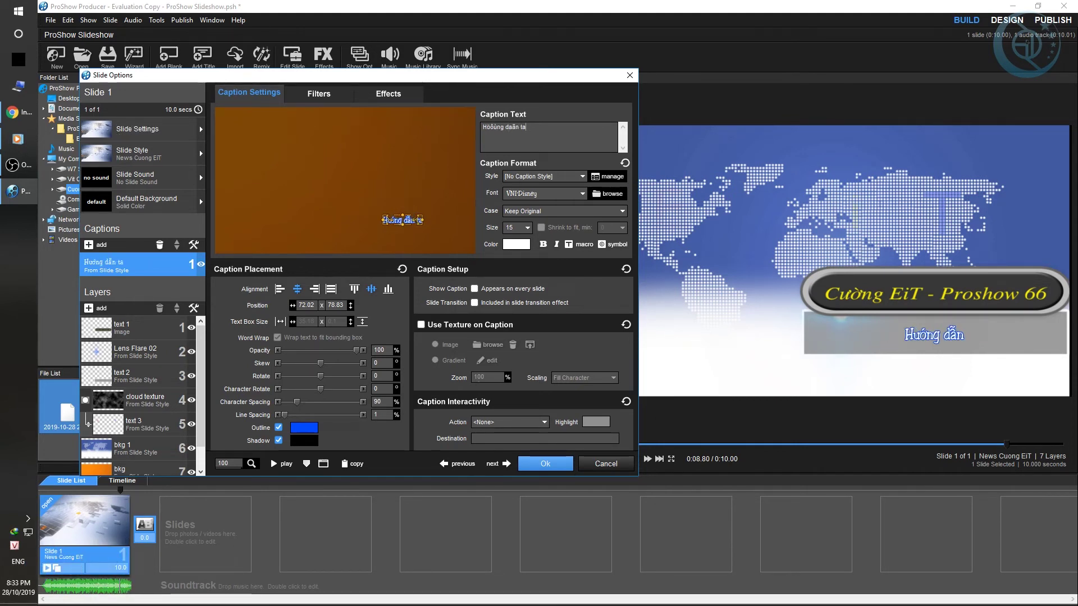
pyautogui.write('oj intro ')
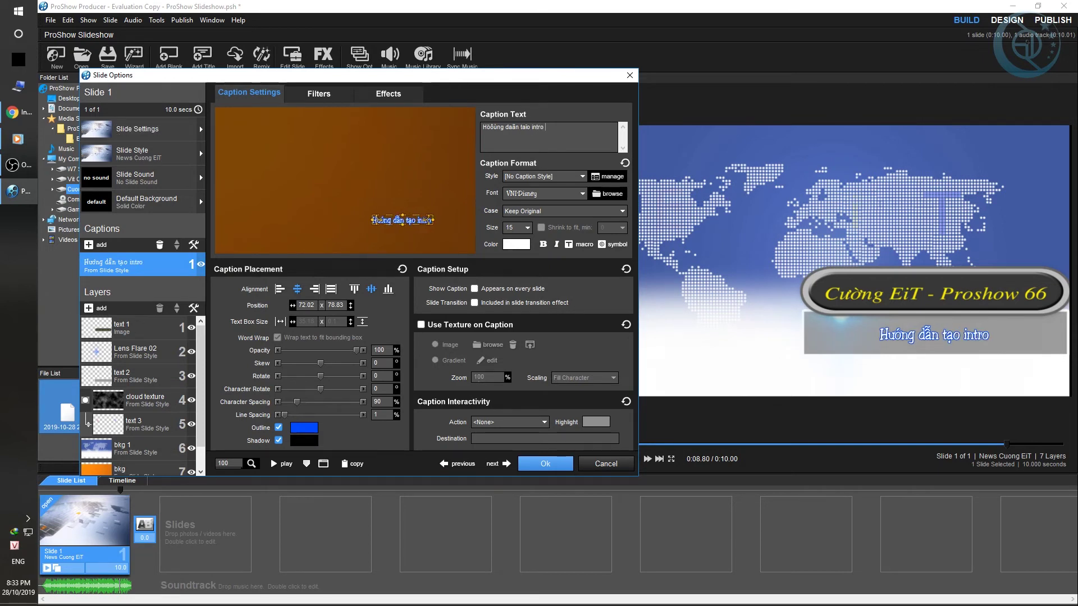
pyautogui.write('t')
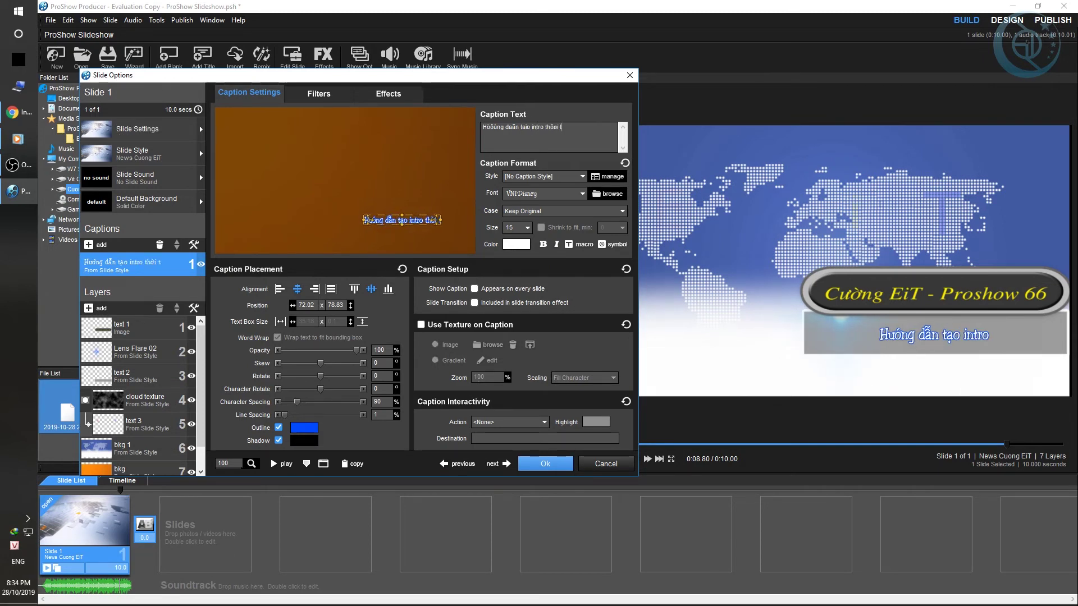
pyautogui.write('howif suwj')
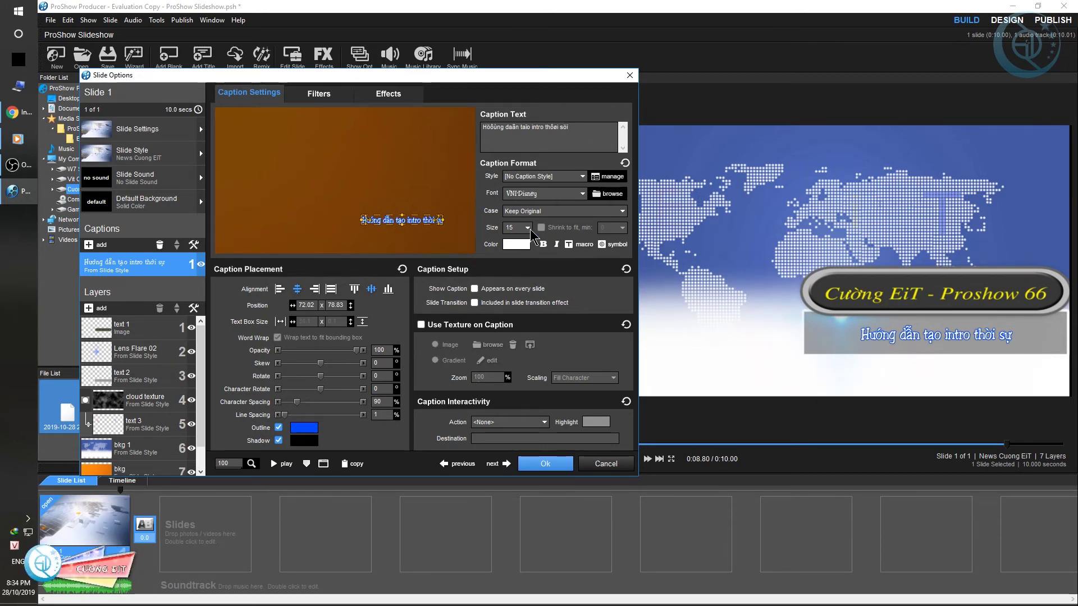
# Set the Vietnamese caption's size to 24 and confirm Slide Options with Ok
pyautogui.click(528, 228)
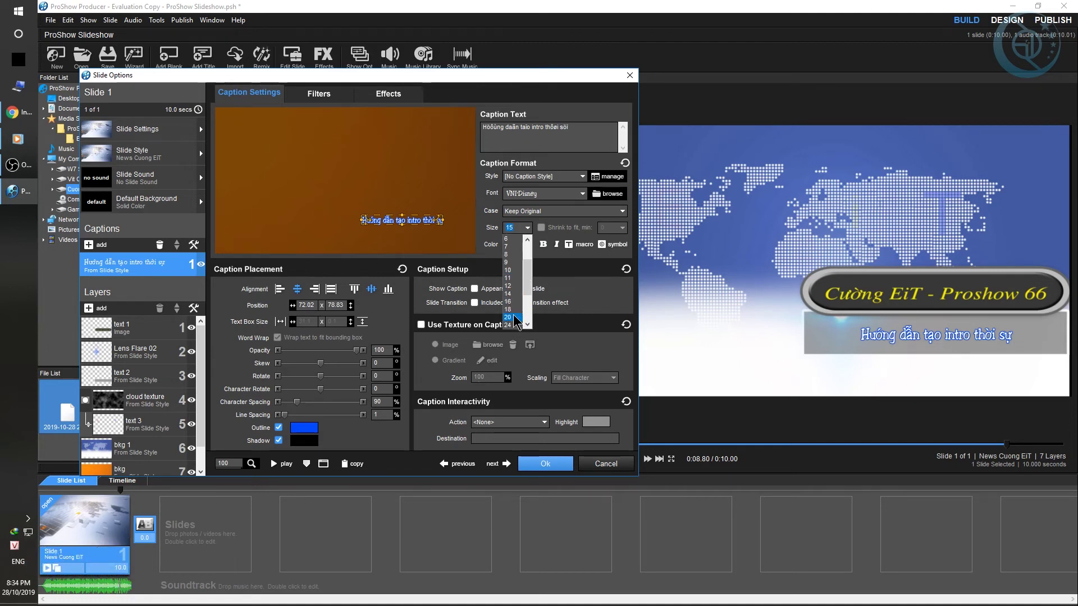
pyautogui.click(516, 323)
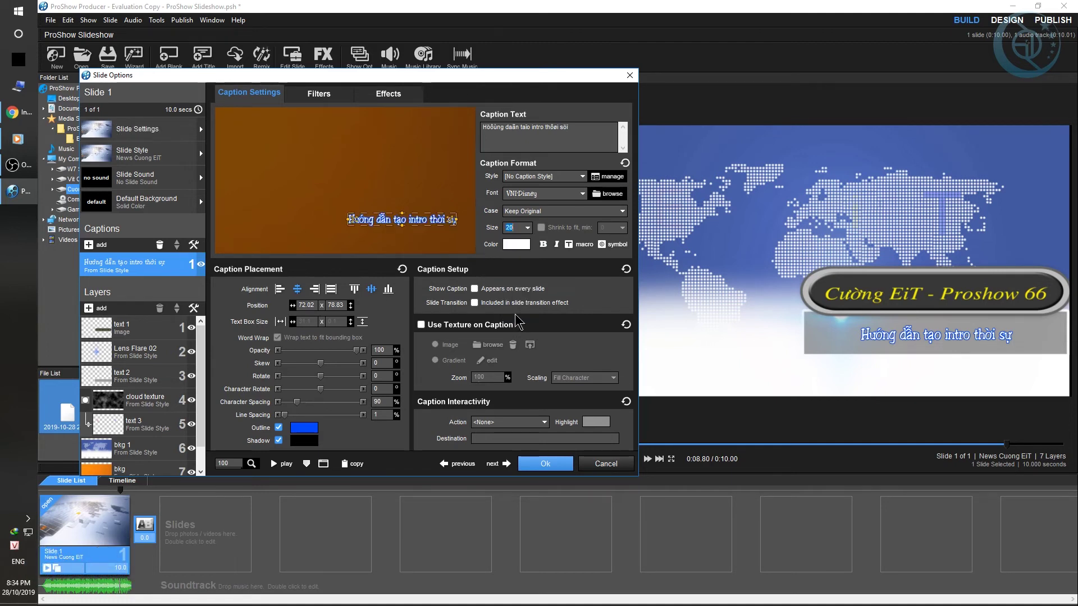
pyautogui.click(528, 227)
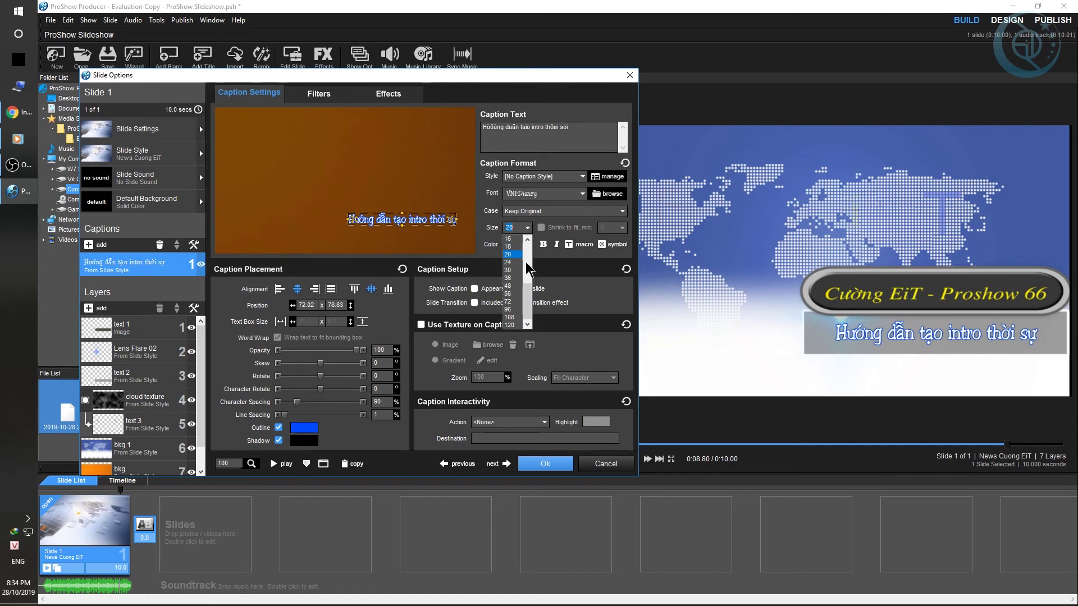
pyautogui.click(516, 239)
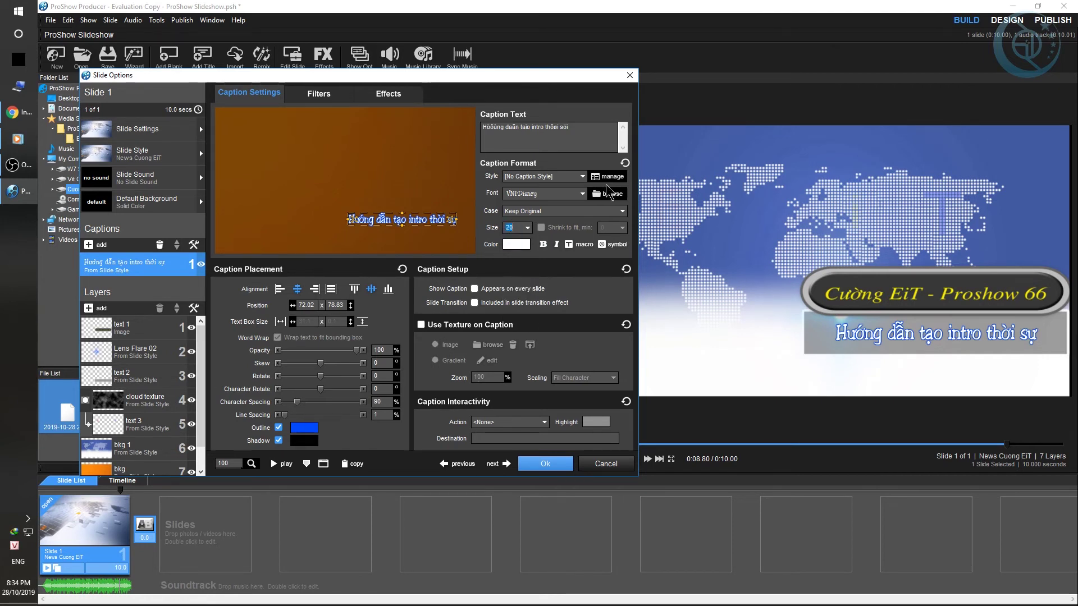
pyautogui.press('Down')
pyautogui.press('Down')
pyautogui.press('Down')
pyautogui.press('Down')
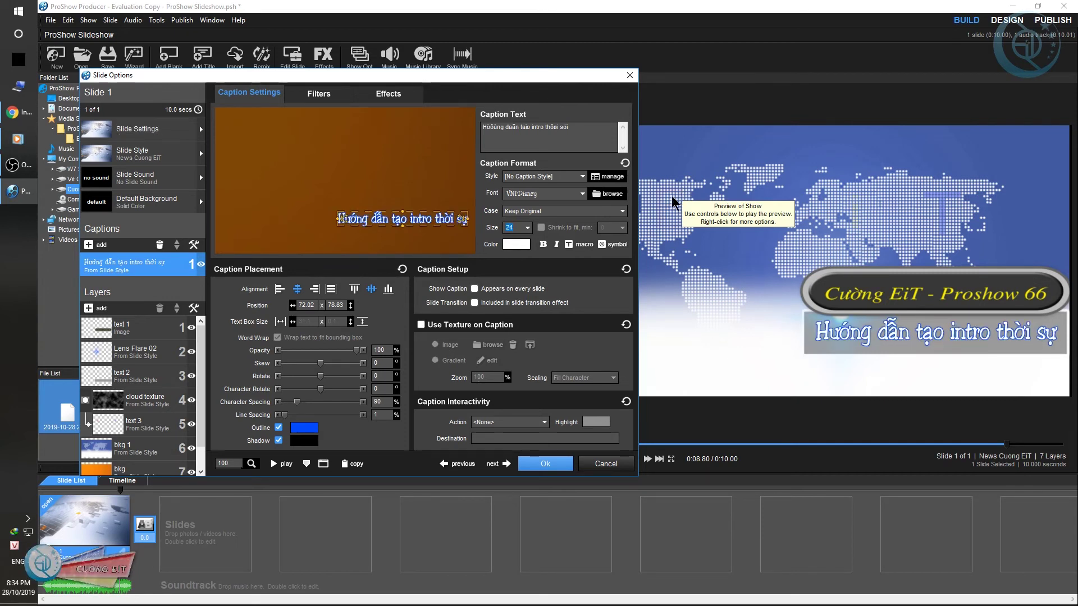
pyautogui.click(547, 464)
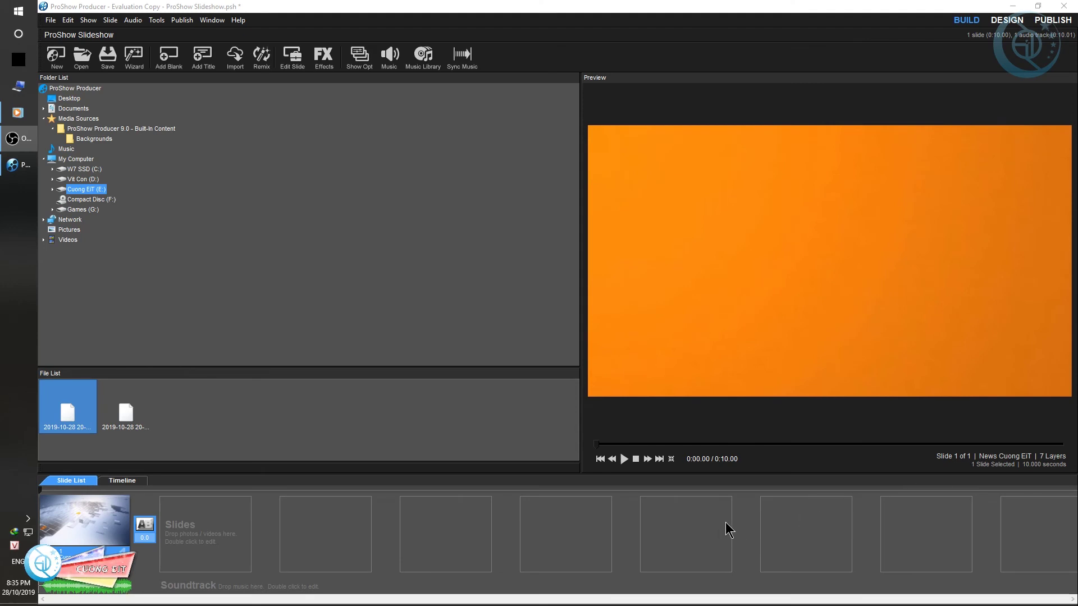
pyautogui.click(68, 491)
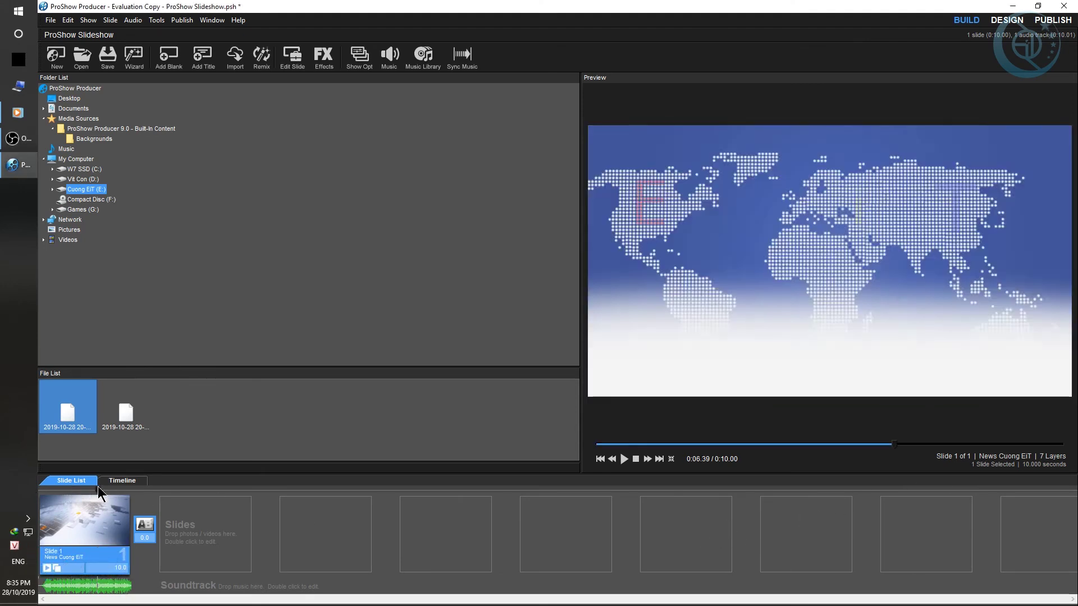
pyautogui.moveTo(72, 491); pyautogui.dragTo(108, 490)
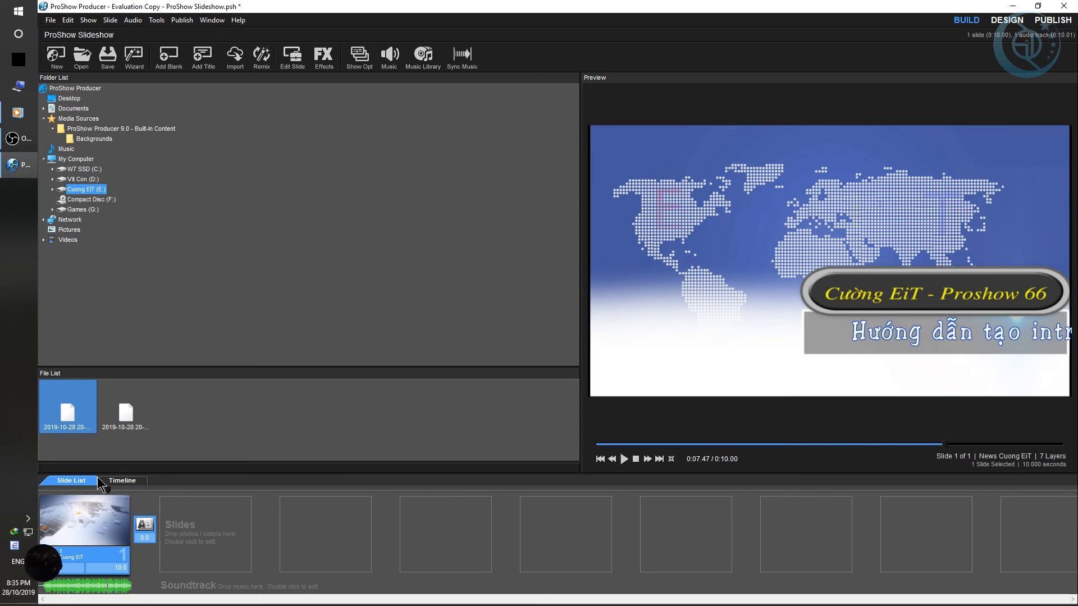
pyautogui.click(182, 20)
pyautogui.click(349, 21)
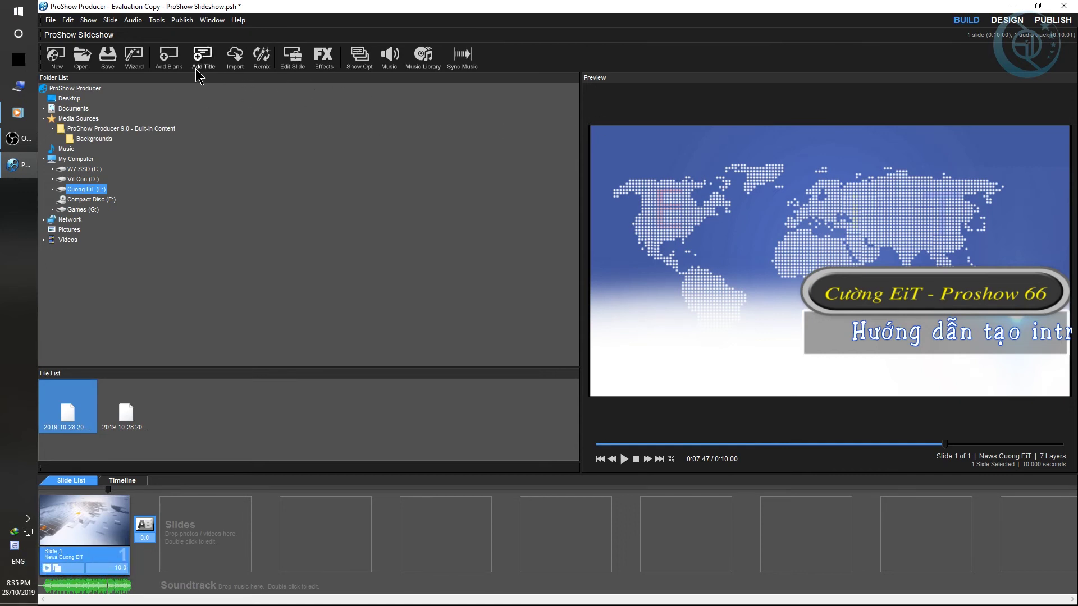
pyautogui.click(182, 20)
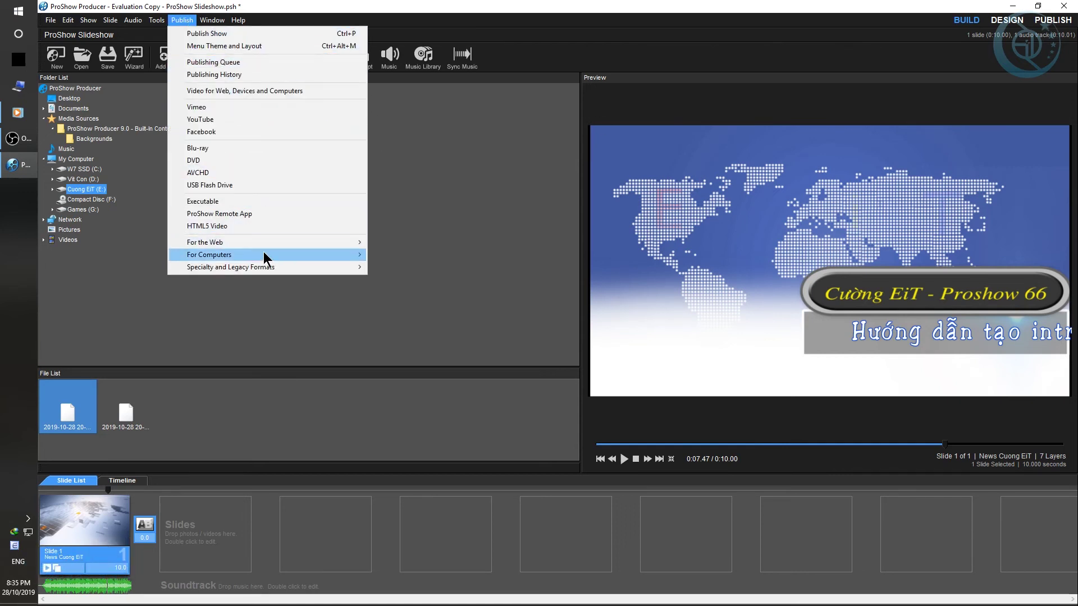
# Open YouTube publishing and keep the Quality setting at YouTube 1080p60
pyautogui.click(257, 120)
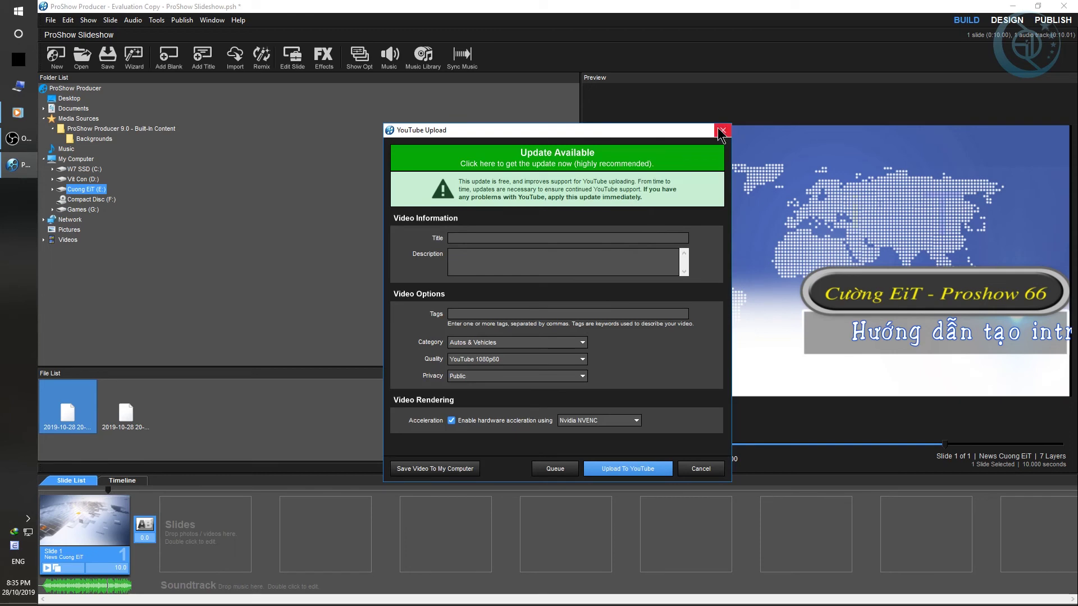
pyautogui.click(722, 133)
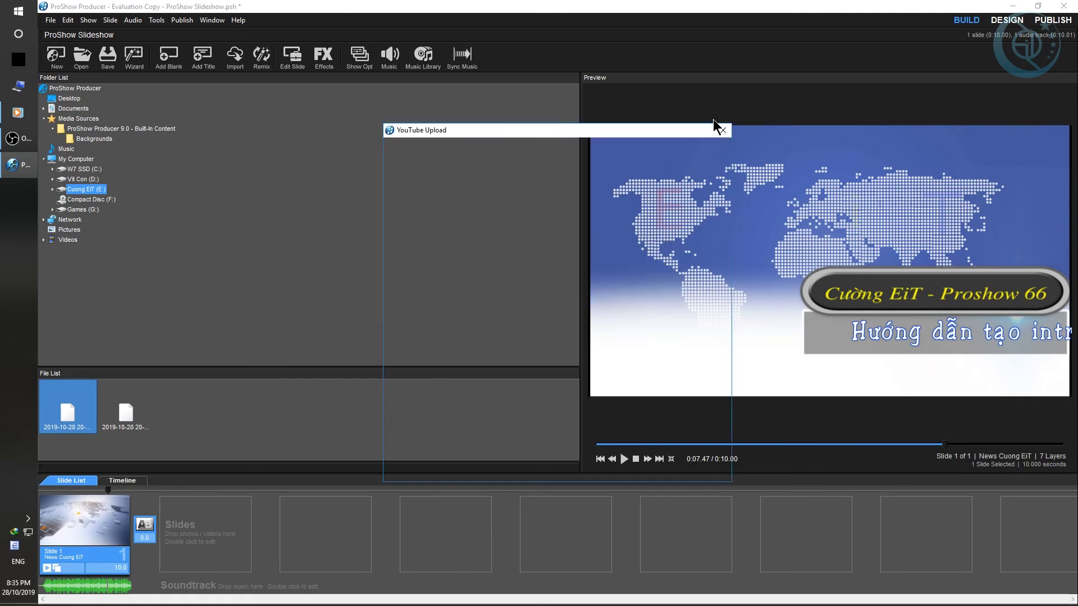
pyautogui.click(556, 360)
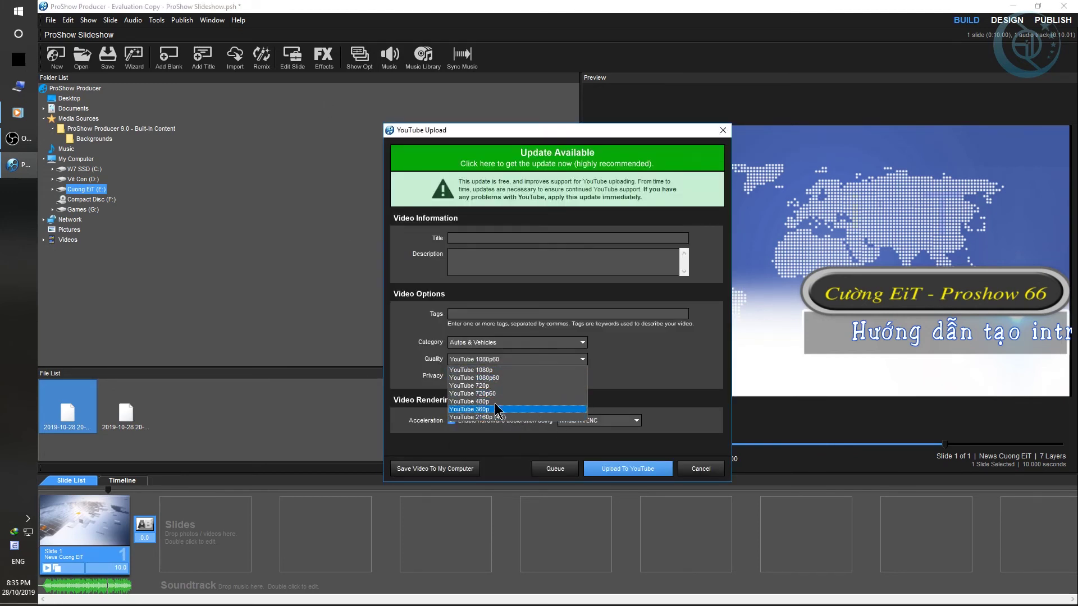
pyautogui.click(522, 379)
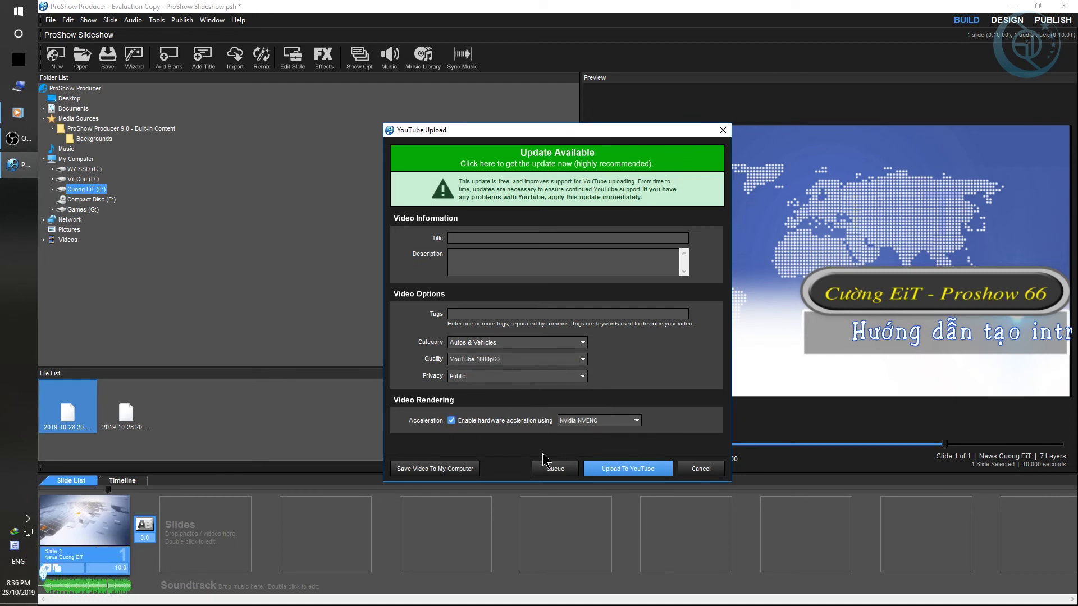
# Render the show to an MP4 named 'Thoi Su New' on the Desktop, then dismiss the completion message
pyautogui.click(444, 470)
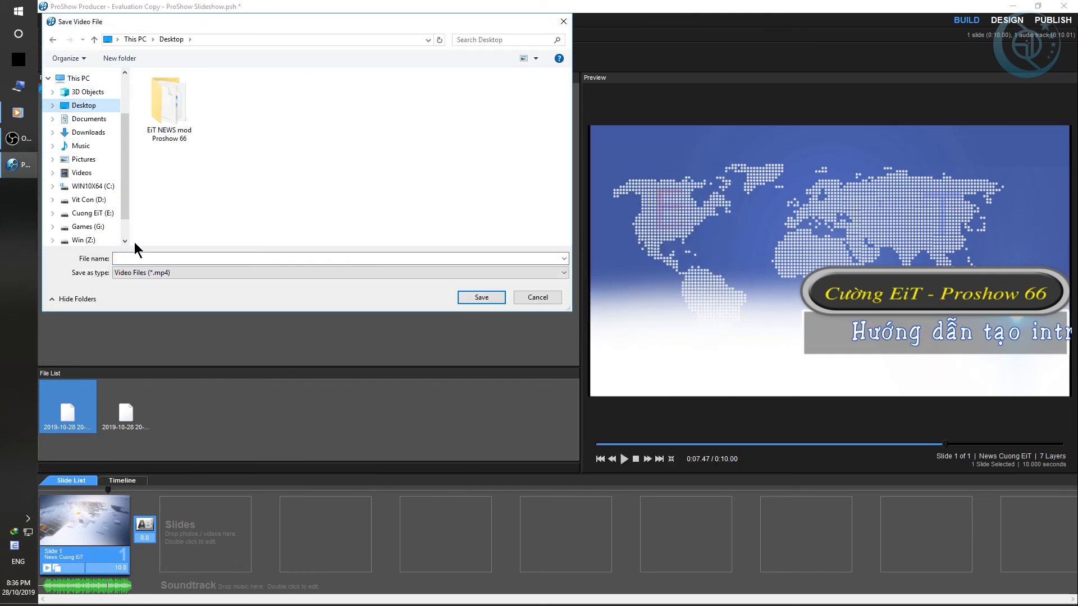
pyautogui.click(185, 258)
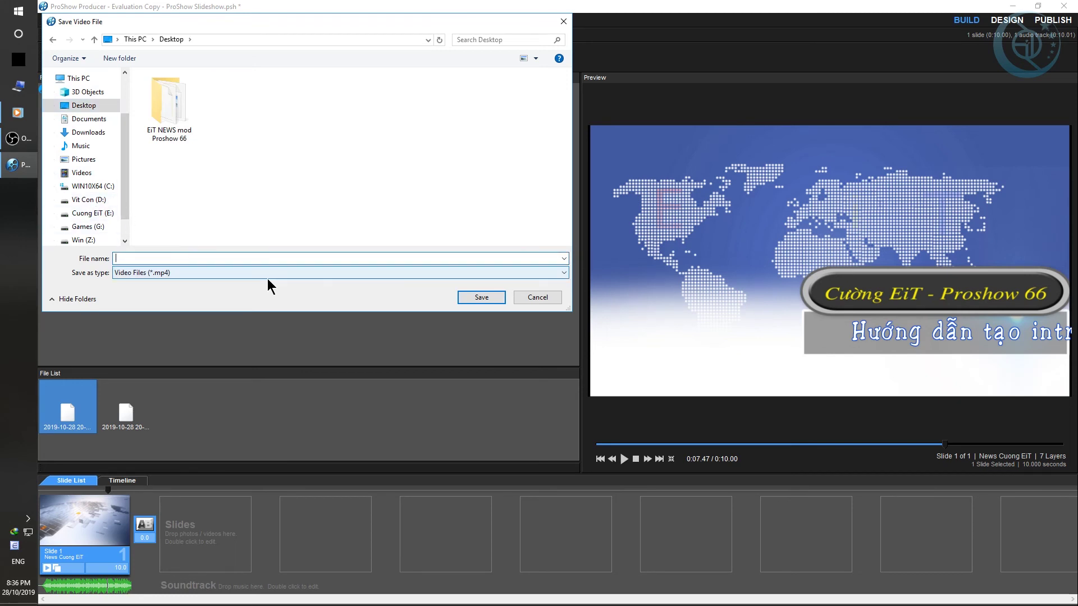
pyautogui.write('Thoi')
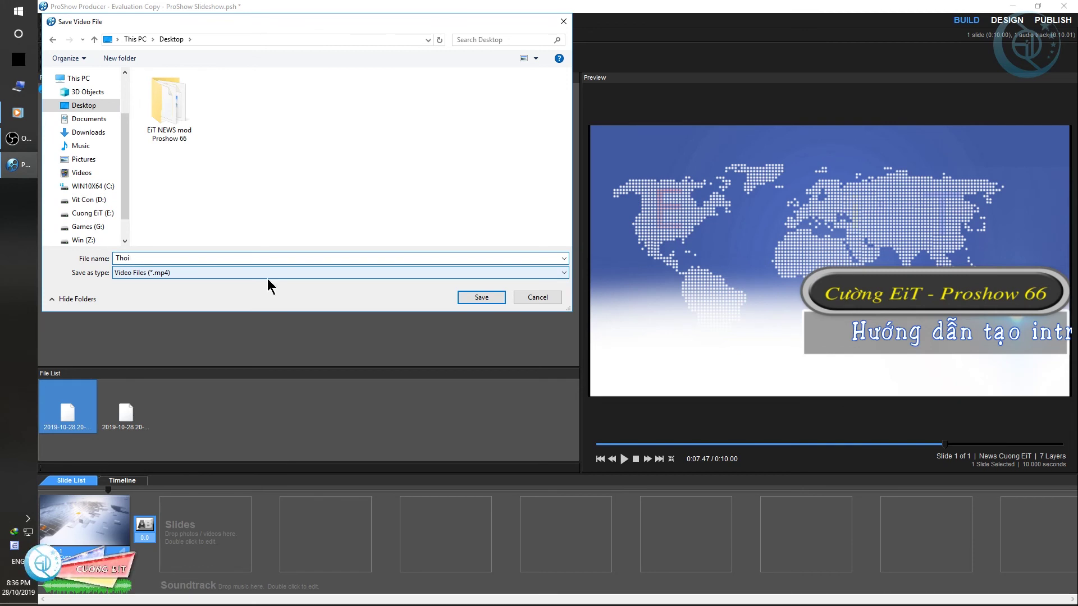
pyautogui.write(' Su ')
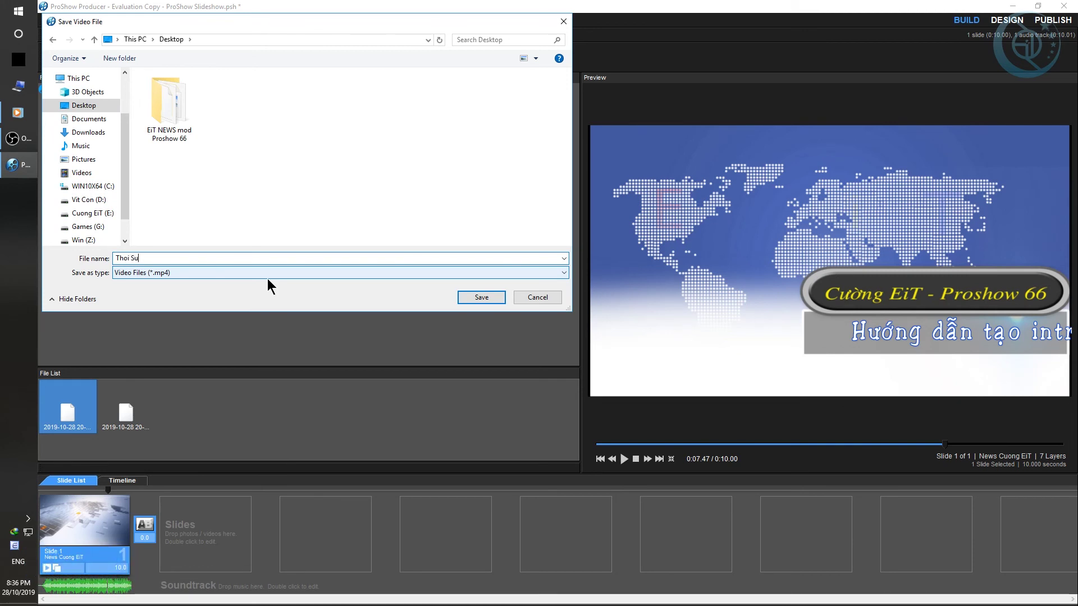
pyautogui.write('New')
pyautogui.press('Return')
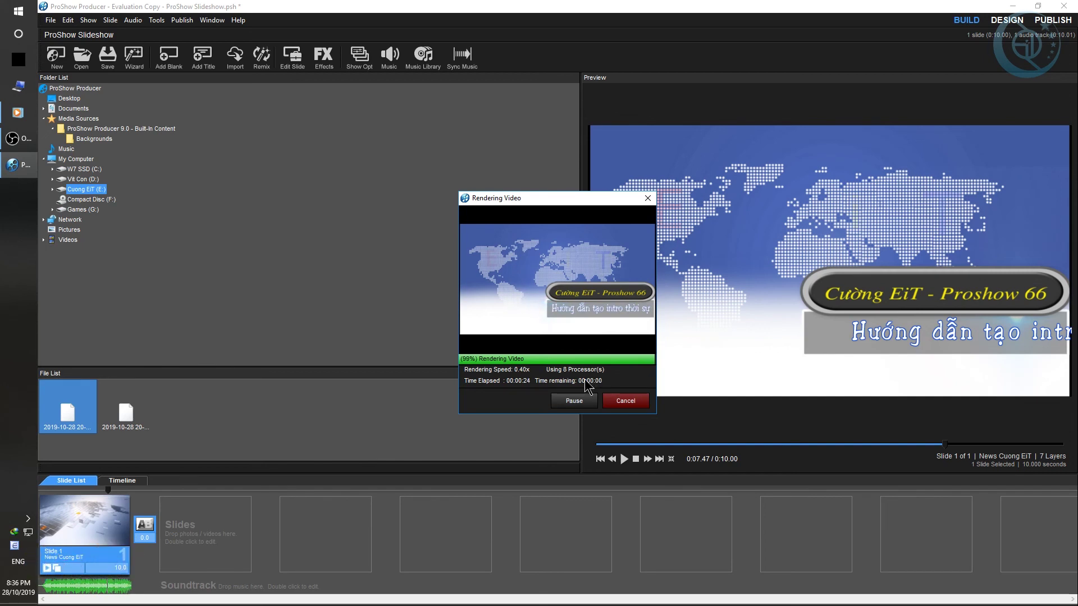
pyautogui.click(608, 331)
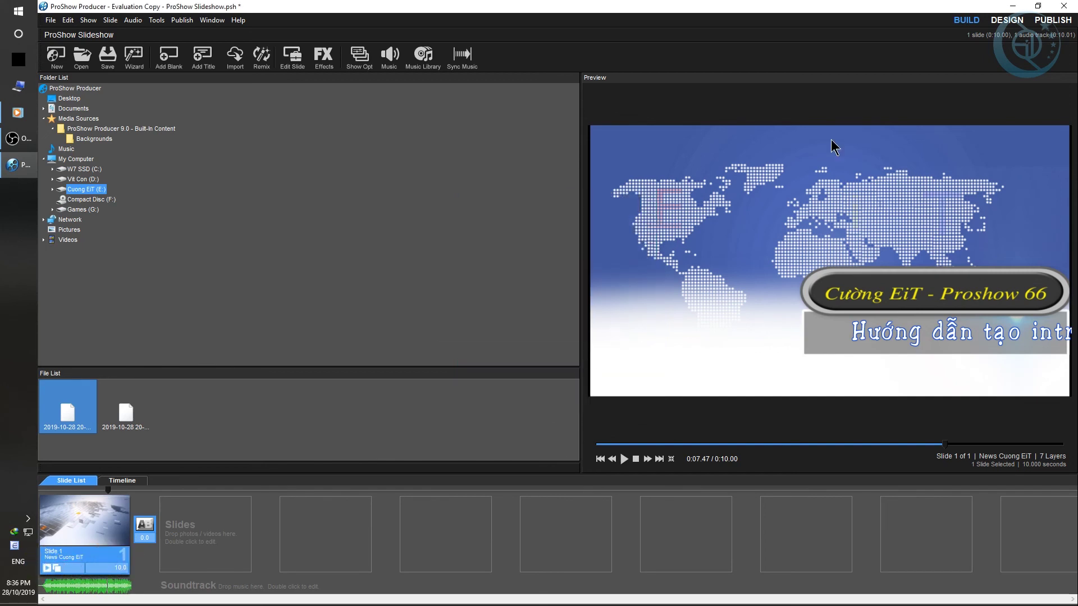
# Minimize ProShow and play the rendered Thoi Su Intro video from the desktop
pyautogui.click(1014, 7)
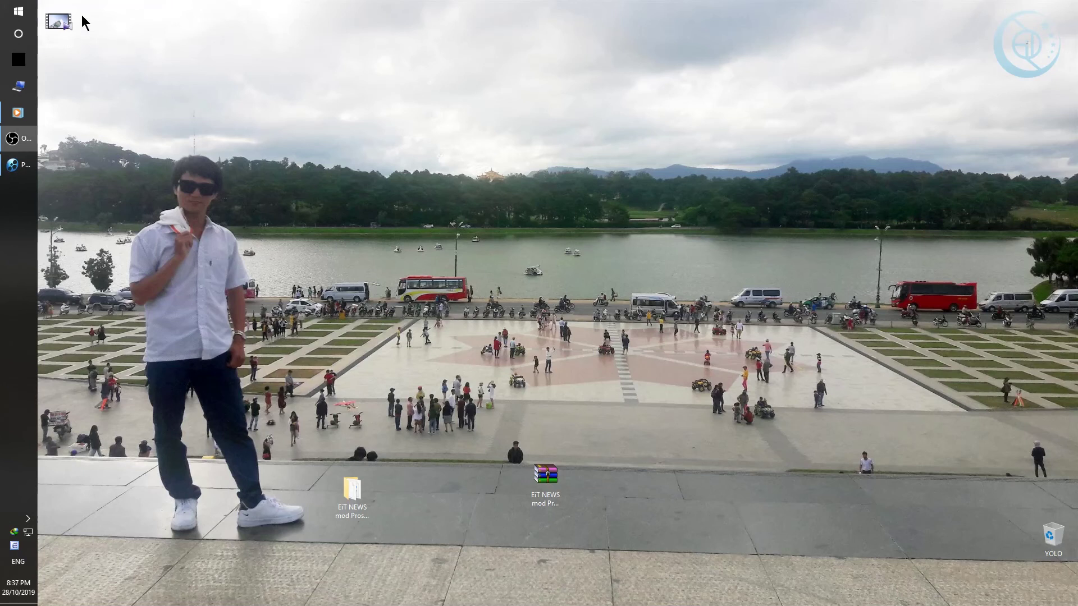
pyautogui.moveTo(63, 25); pyautogui.dragTo(159, 515)
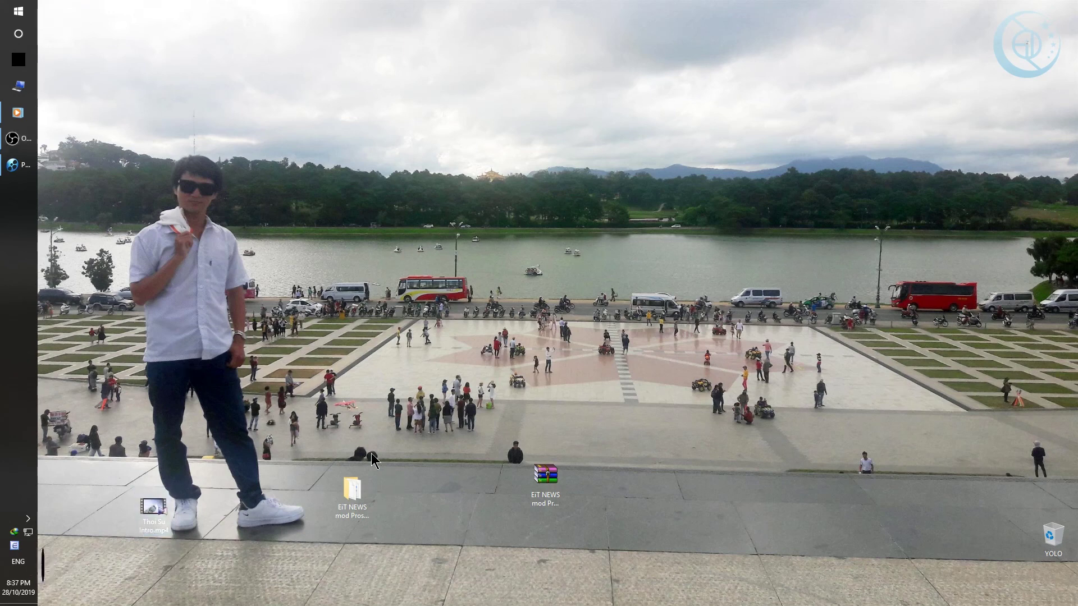
pyautogui.doubleClick(153, 508)
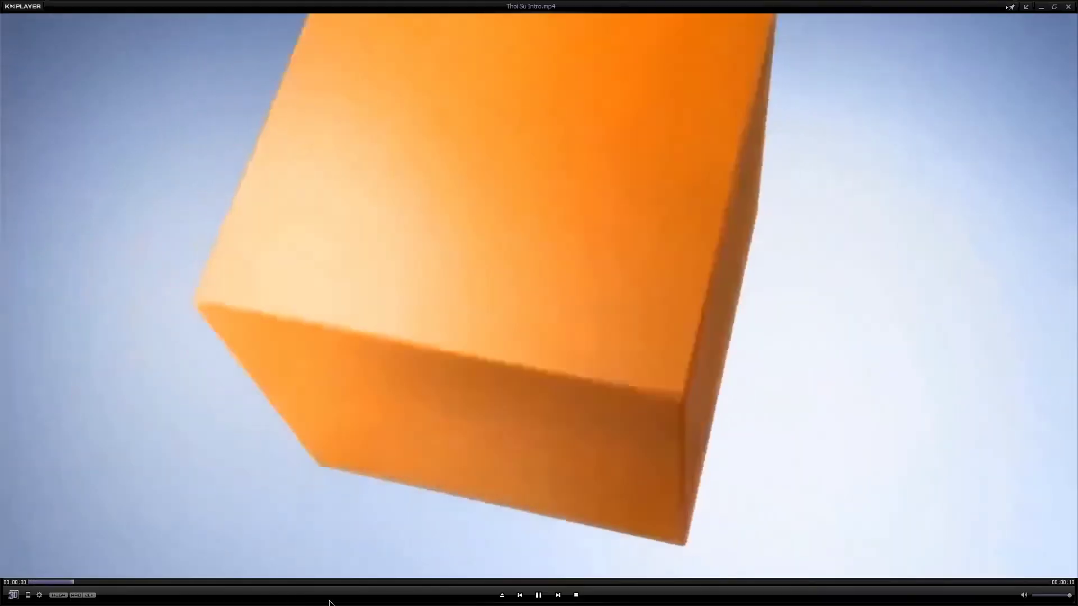
# Shrink the KMPlayer window to half size, centre it on screen, then close the player
pyautogui.hotkey('alt', '1')
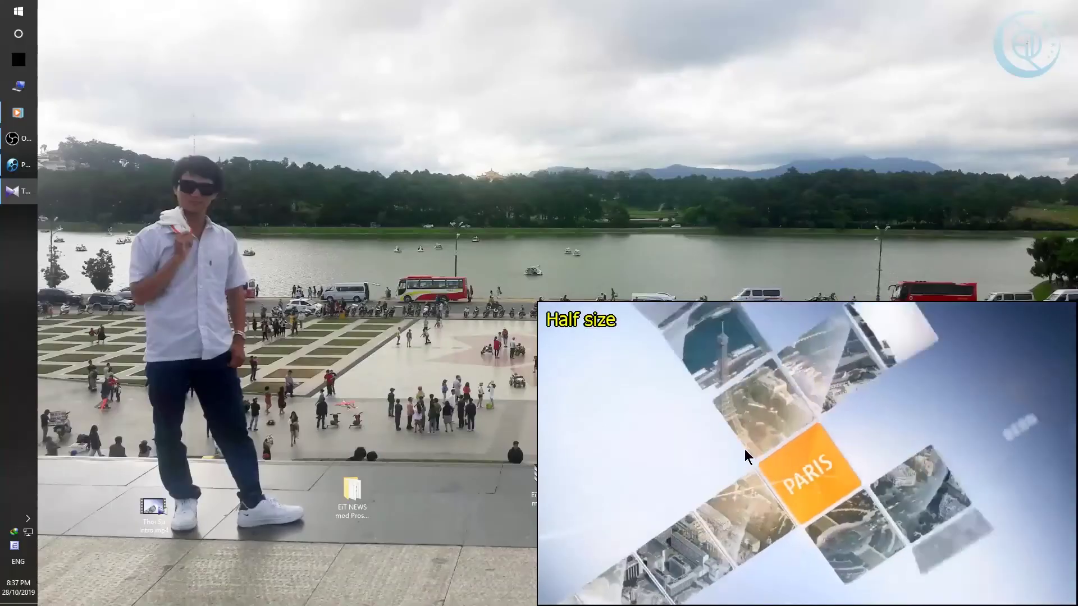
pyautogui.hotkey('alt', '2')
pyautogui.hotkey('alt', '1')
pyautogui.moveTo(662, 416); pyautogui.dragTo(495, 335)
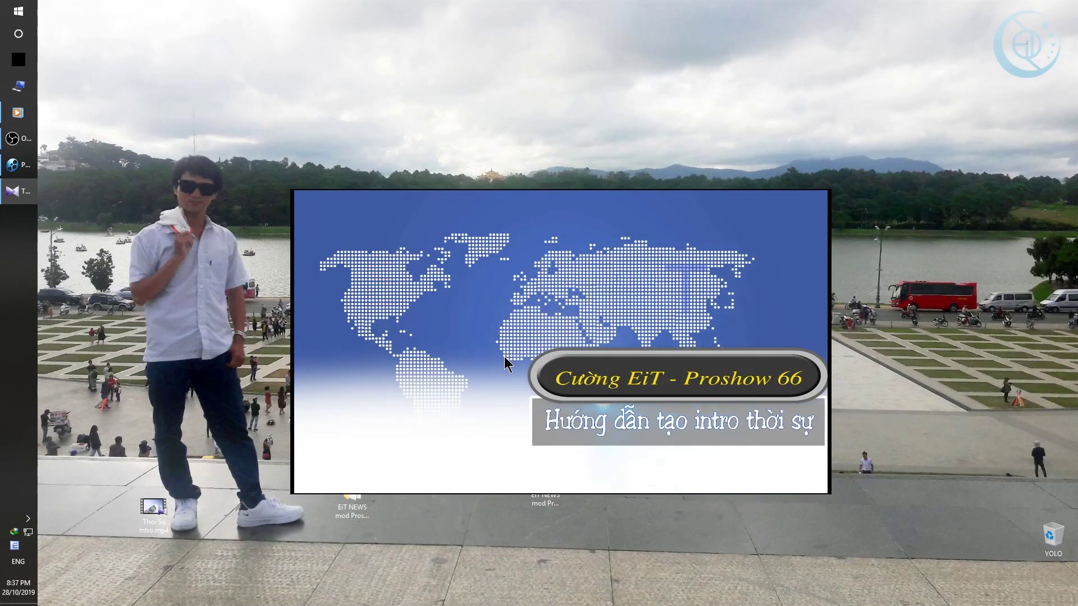
pyautogui.hotkey('alt', 'F4')
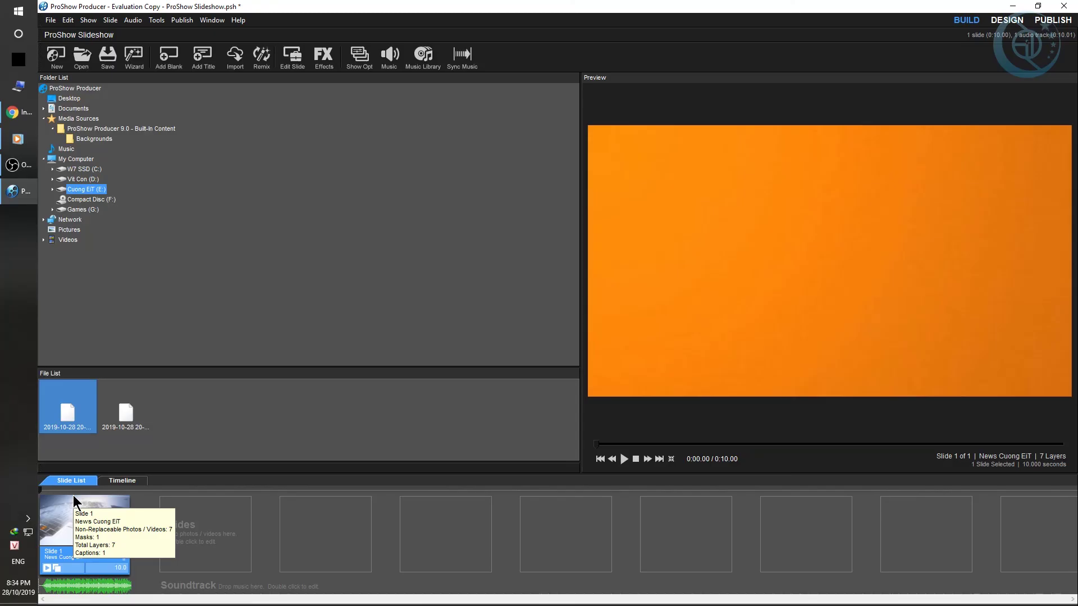
pyautogui.moveTo(32, 121)
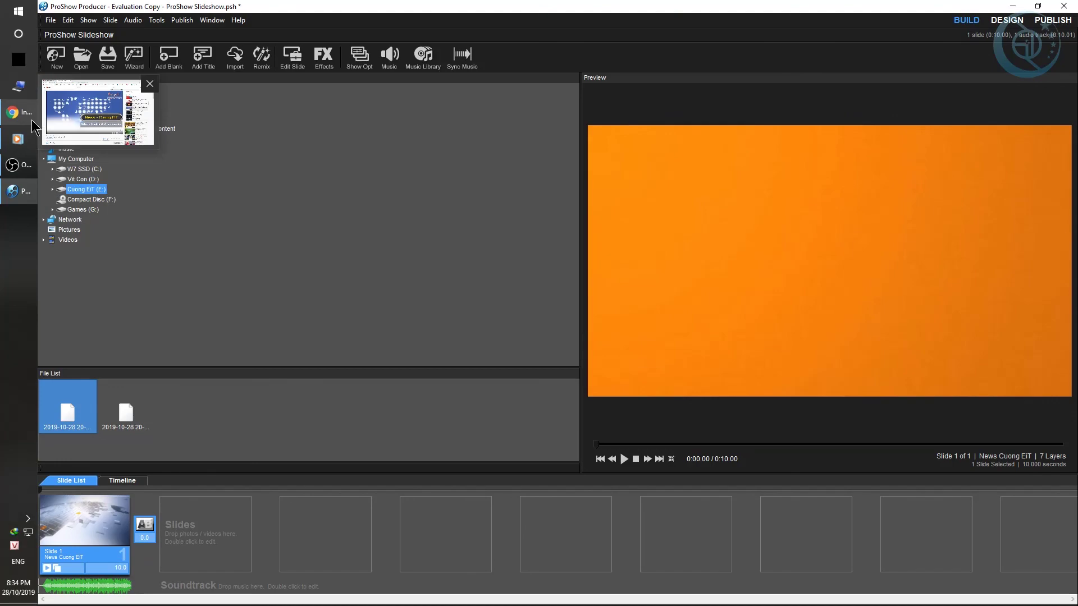
# Return to the 'Intro thời sự - Proshow Free Download' YouTube tab and set channel notifications to All
pyautogui.click(33, 121)
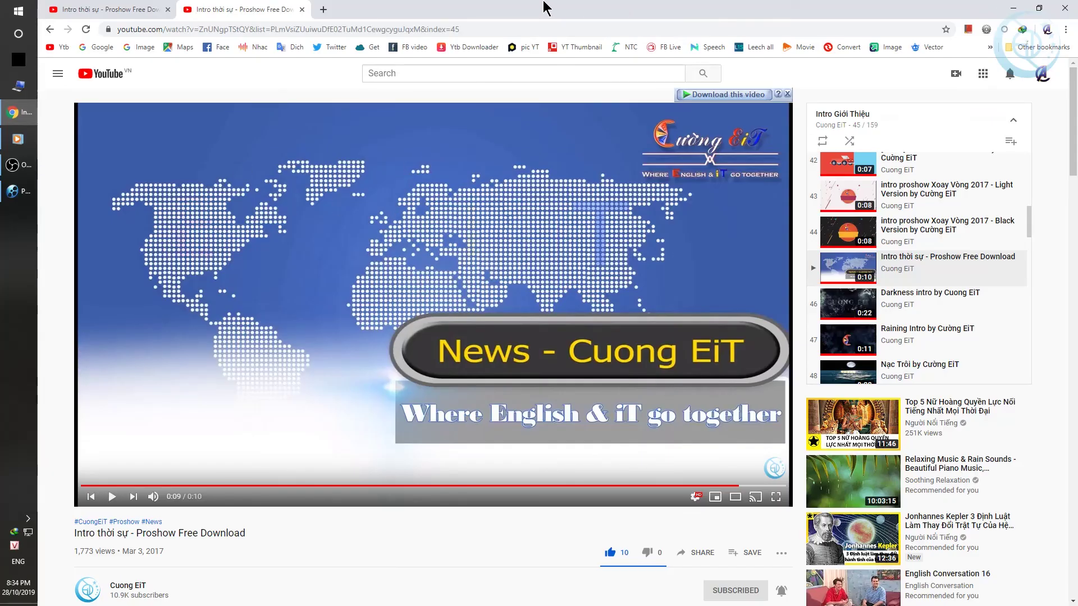
pyautogui.click(144, 7)
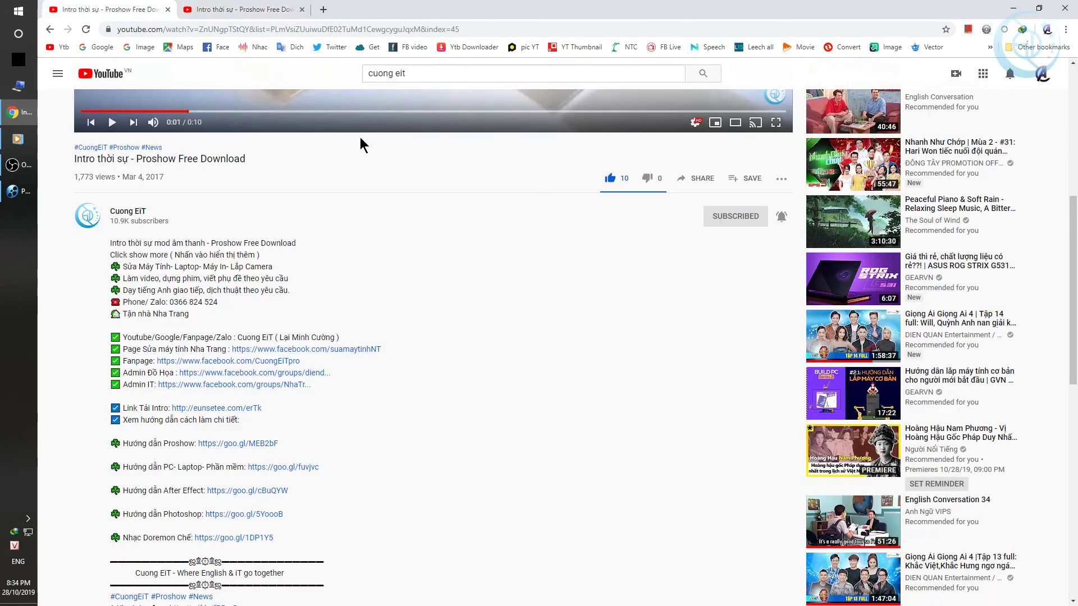
pyautogui.click(781, 218)
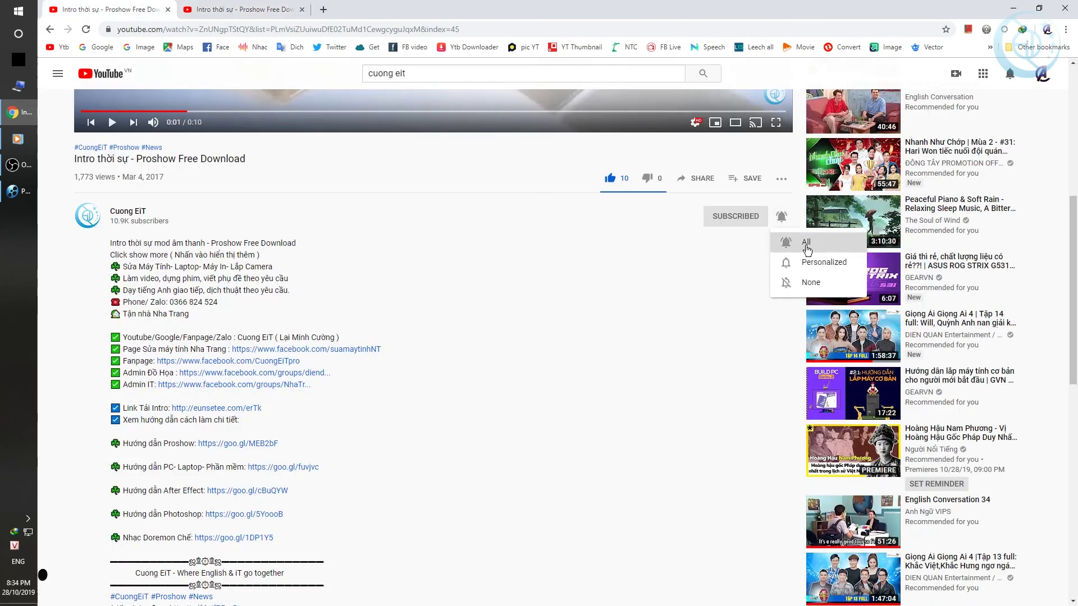
pyautogui.click(787, 245)
pyautogui.scroll(2, 664, 221)
pyautogui.scroll(5, 664, 221)
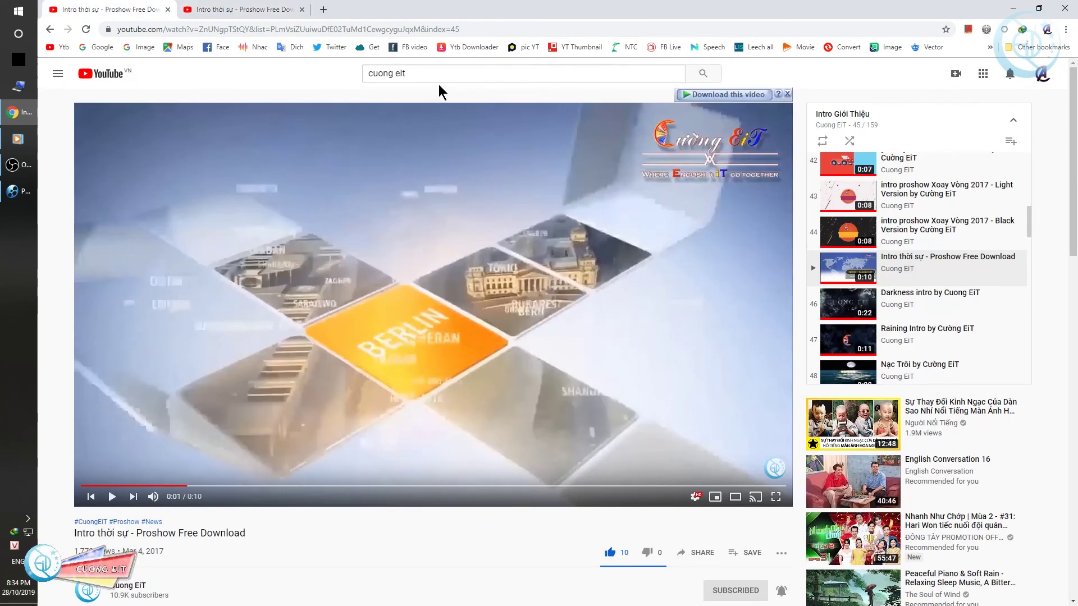
pyautogui.scroll(-2, 470, 175)
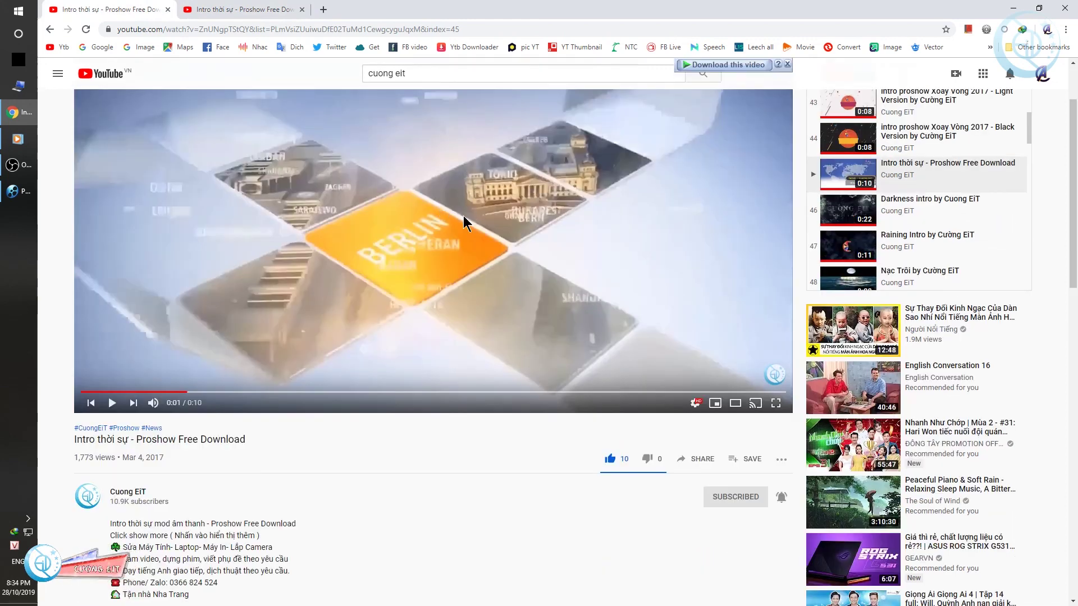
pyautogui.scroll(2, 463, 244)
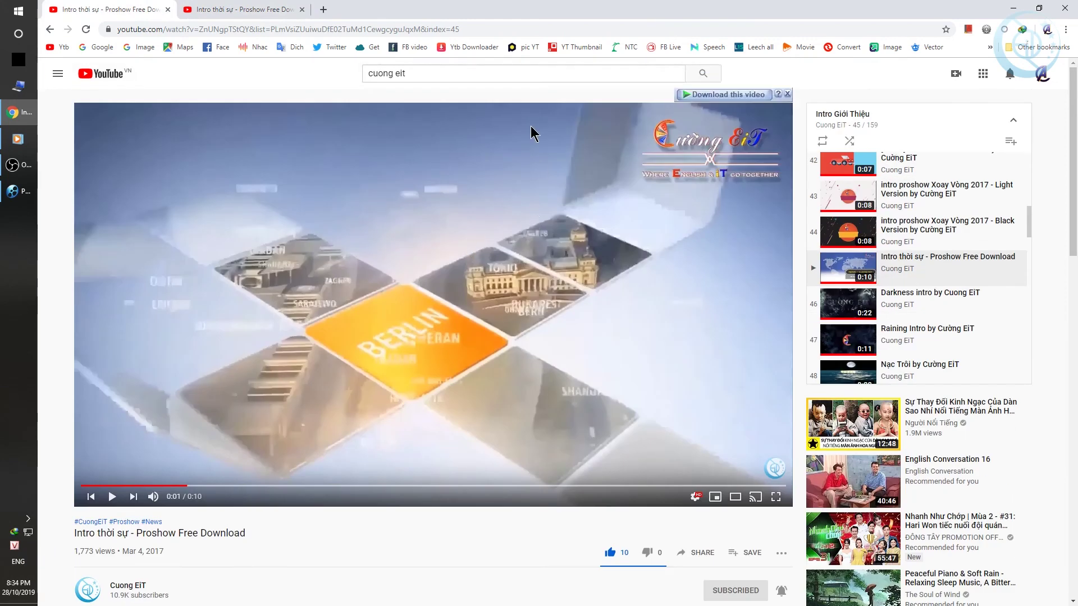